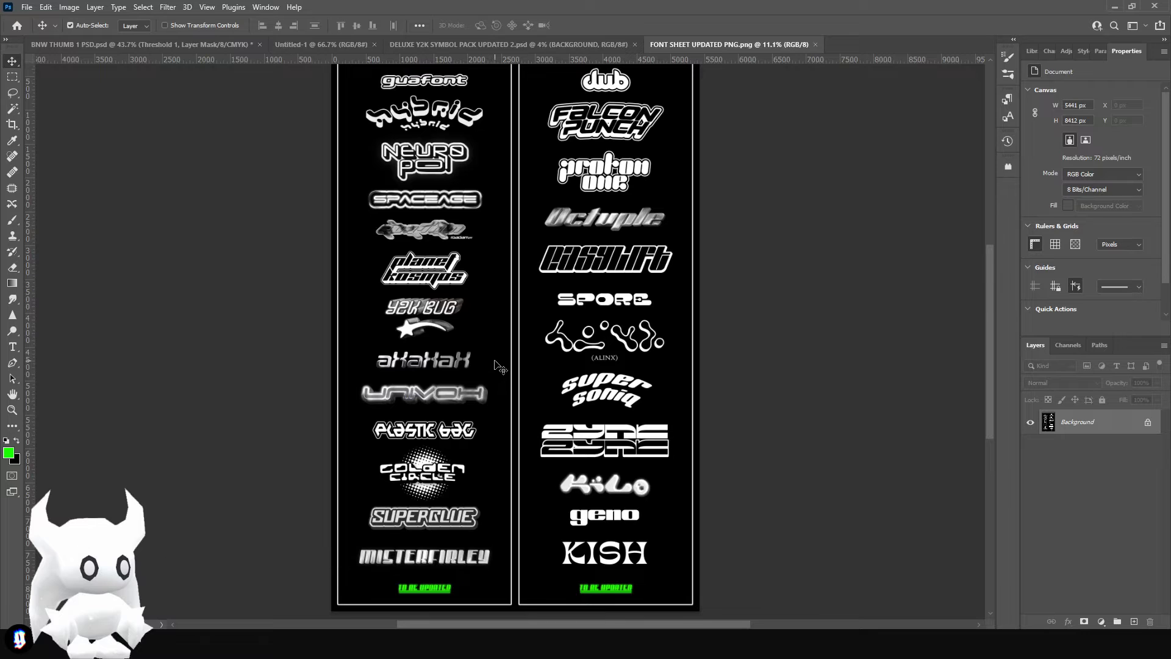
- Examine the font samples in both columns of the Y2K font sheet
{"action": "scroll", "coordinate": [499, 367], "scroll_direction": "down", "scroll_amount": 3}
{"action": "scroll", "coordinate": [447, 379], "scroll_direction": "up", "scroll_amount": 2}
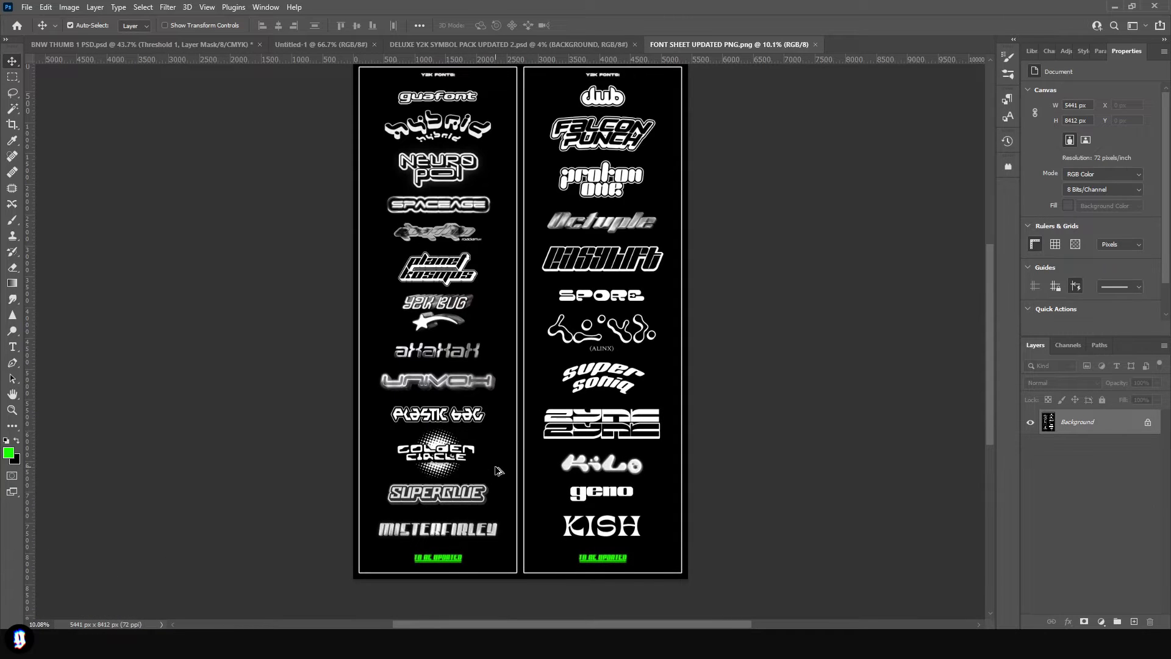
{"action": "scroll", "coordinate": [499, 471], "scroll_direction": "up", "scroll_amount": 3}
{"action": "scroll", "coordinate": [535, 308], "scroll_direction": "up", "scroll_amount": 5}
{"action": "scroll", "coordinate": [534, 361], "scroll_direction": "down", "scroll_amount": 5}
{"action": "scroll", "coordinate": [524, 376], "scroll_direction": "up", "scroll_amount": 5}
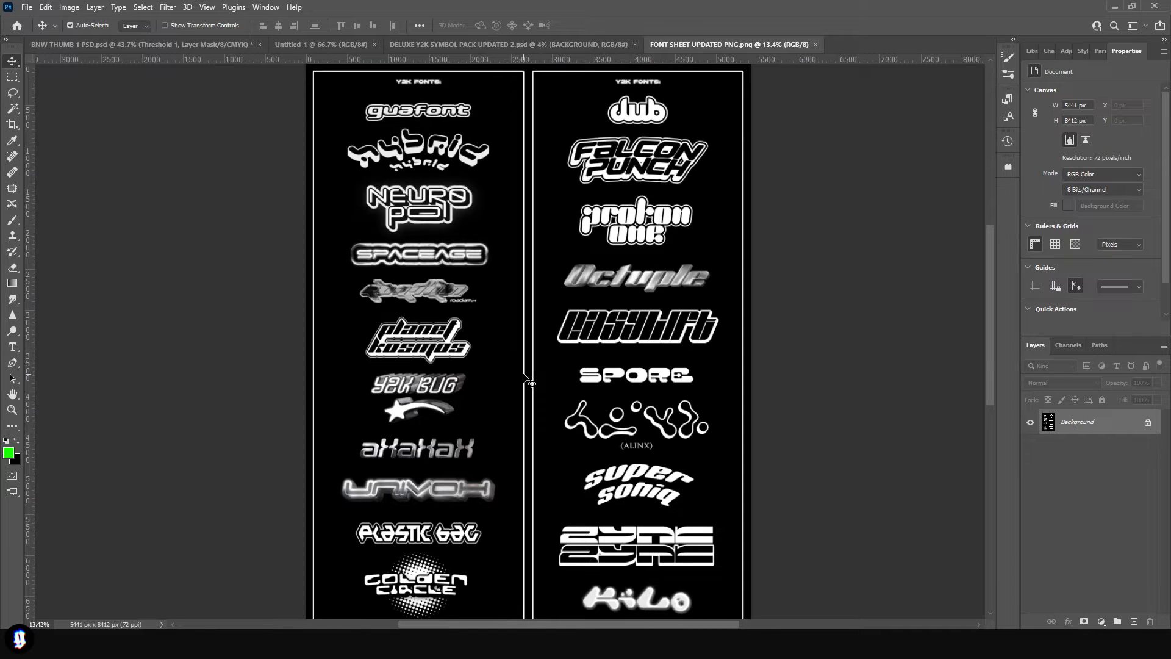
{"action": "scroll", "coordinate": [630, 280], "scroll_direction": "up", "scroll_amount": 8}
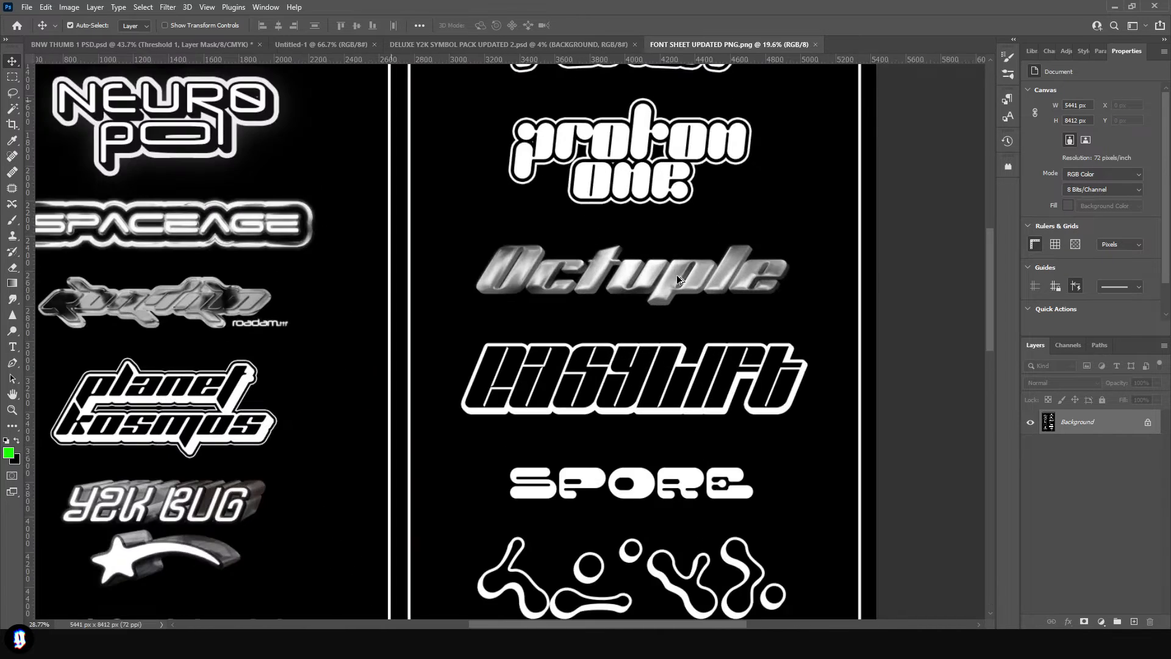
{"action": "scroll", "coordinate": [460, 253], "scroll_direction": "down", "scroll_amount": 8}
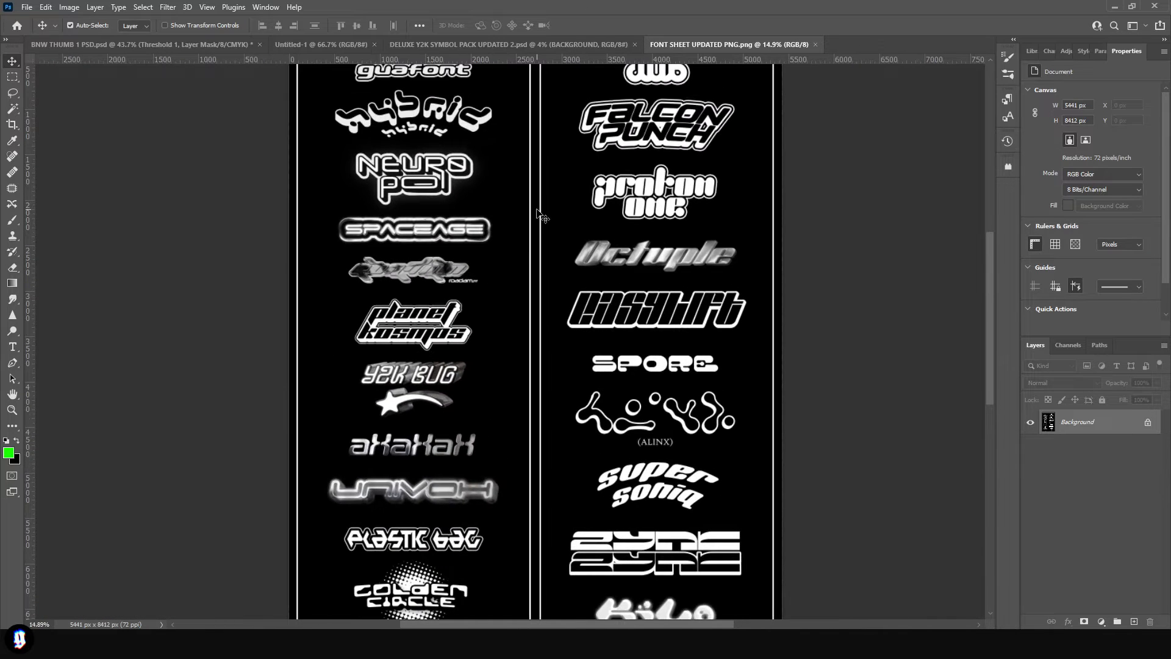
- Enlarge the canvas of the blank Untitled-1 document to about 3698 × 2080 px with the Crop tool
{"action": "left_click", "coordinate": [323, 44]}
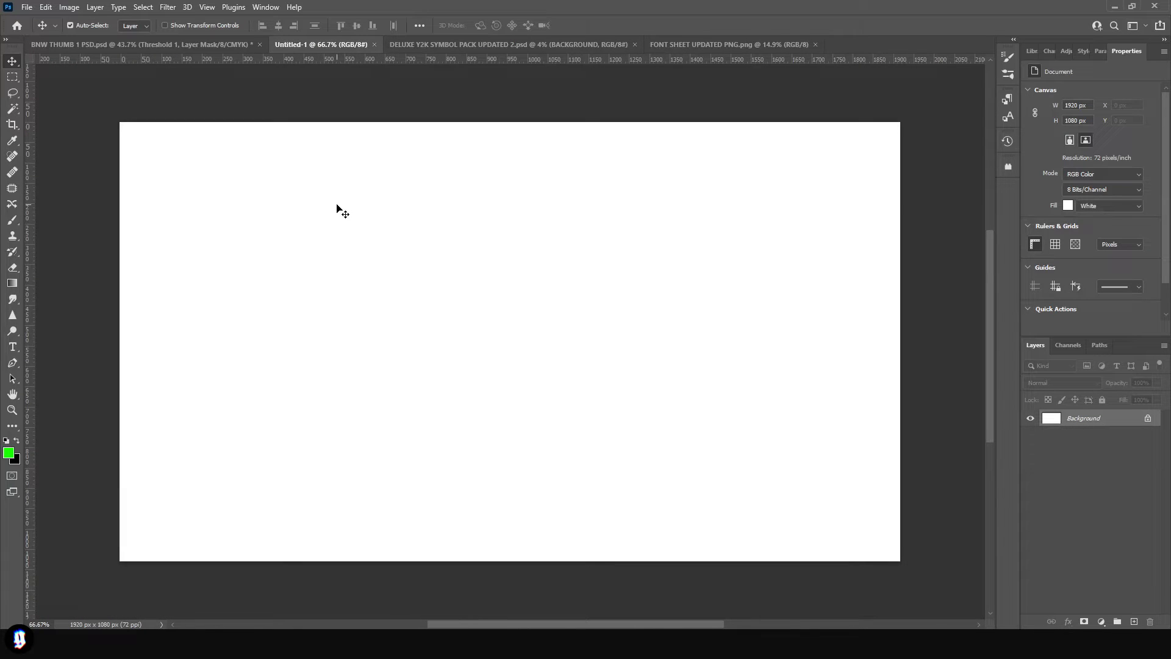
{"action": "scroll", "coordinate": [417, 288], "scroll_direction": "down", "scroll_amount": 3}
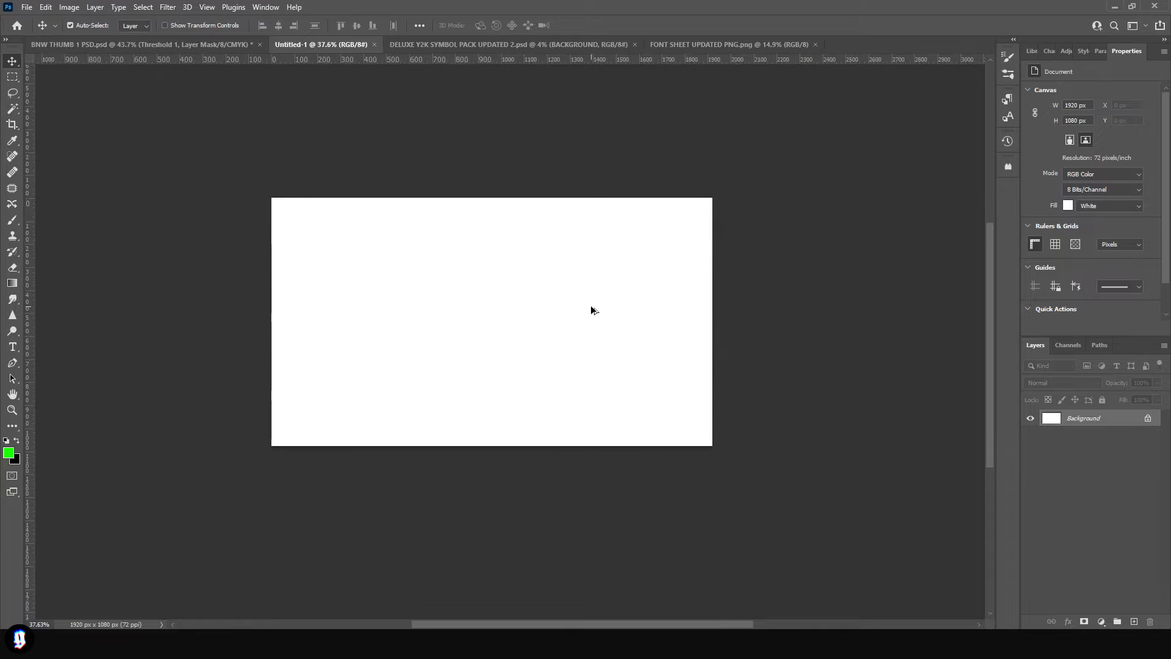
{"action": "left_click", "coordinate": [12, 124]}
{"action": "left_click_drag", "start_coordinate": [710, 200], "coordinate": [929, 108]}
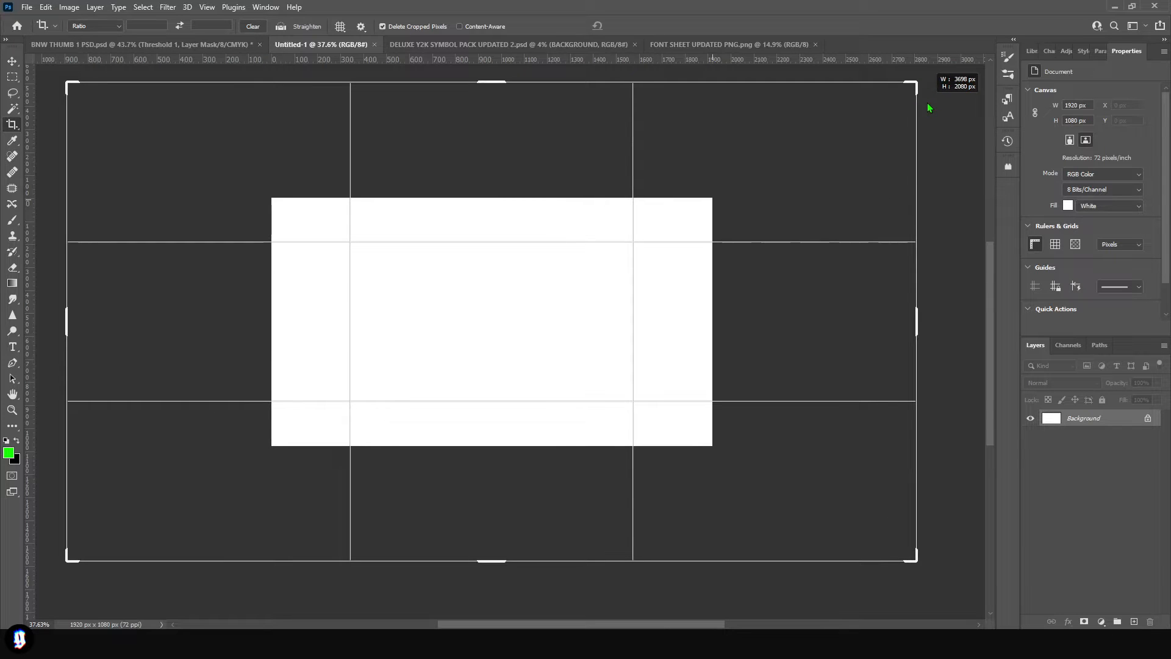
{"action": "key", "text": "Return"}
- Add a new layer above the background and fill it with black
{"action": "key", "text": "ctrl+shift+alt+n"}
{"action": "key", "text": "g"}
{"action": "key", "text": "x"}
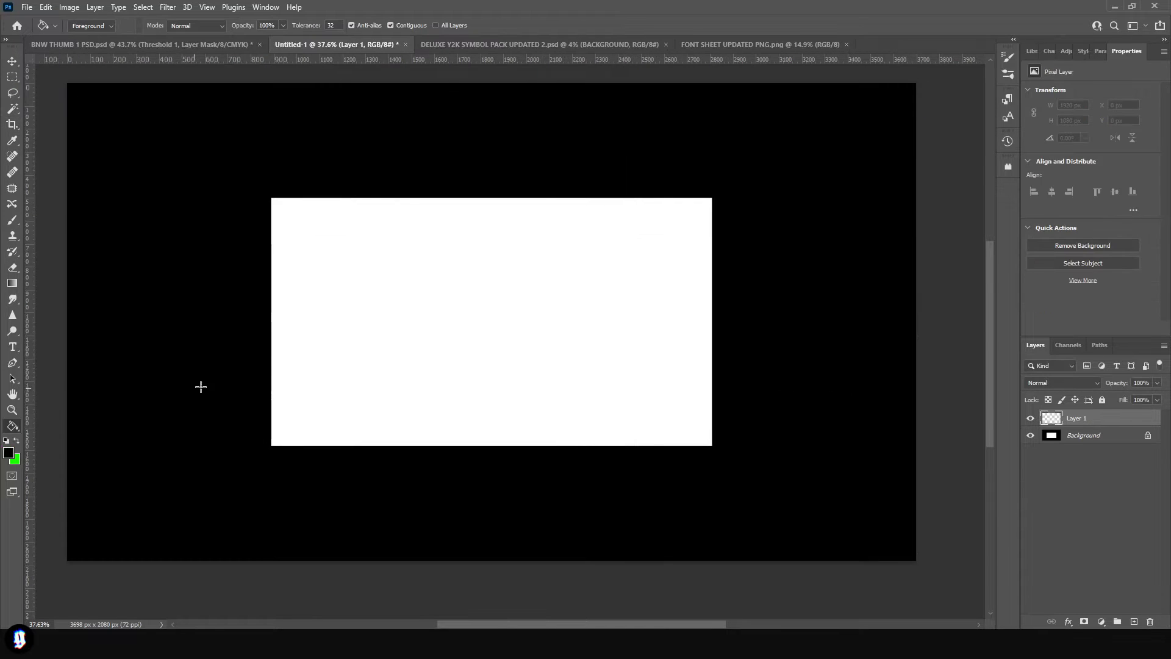
{"action": "left_click", "coordinate": [213, 389]}
- Create a large white text box reading THIRD EYE on two lines, set in the Octuple max Solid font
{"action": "key", "text": "t"}
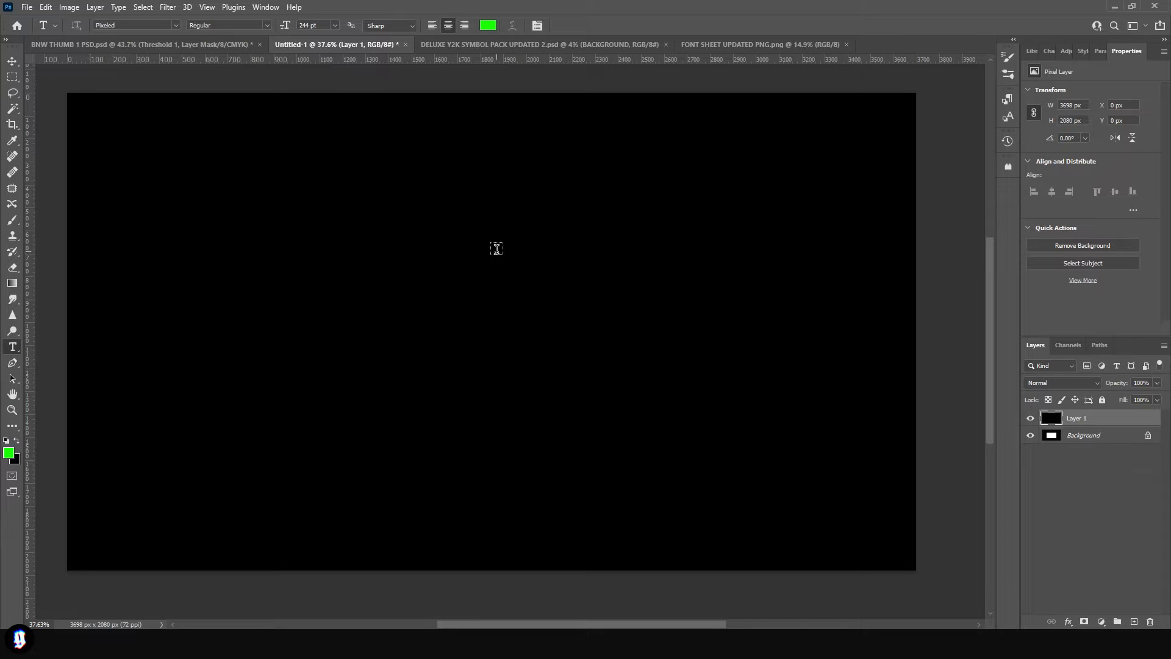
{"action": "key", "text": "v"}
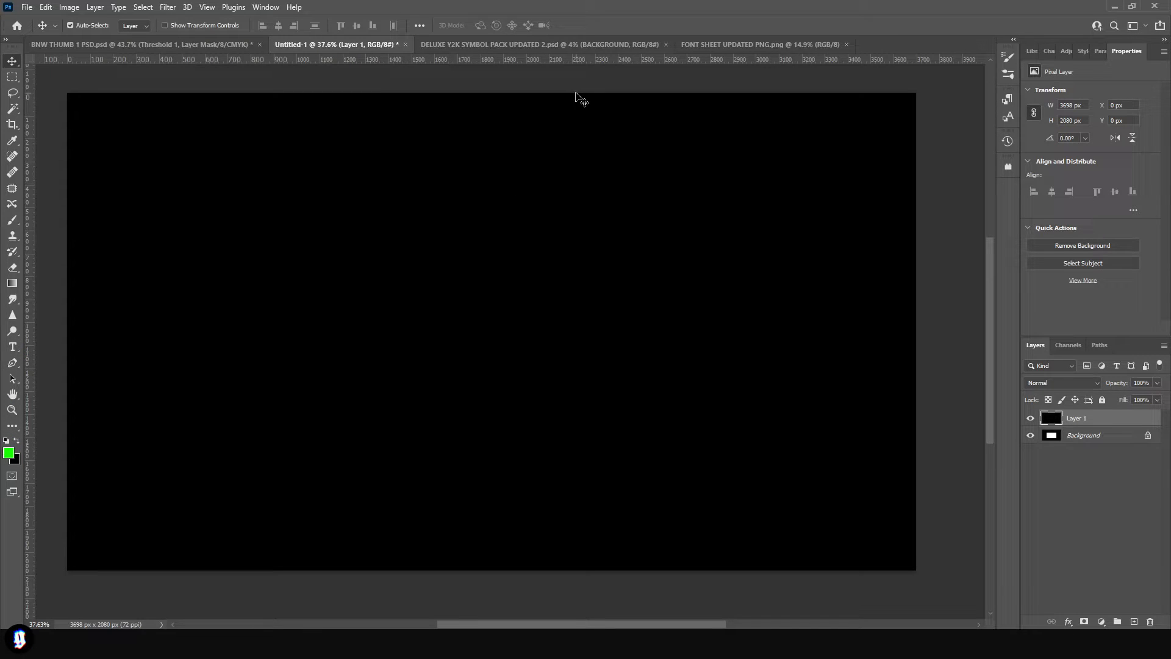
{"action": "left_click", "coordinate": [10, 350]}
{"action": "key", "text": "d"}
{"action": "key", "text": "x"}
{"action": "left_click_drag", "start_coordinate": [153, 200], "coordinate": [809, 467]}
{"action": "type", "text": "OCTU"}
{"action": "left_click", "coordinate": [144, 27]}
{"action": "type", "text": "OCTU"}
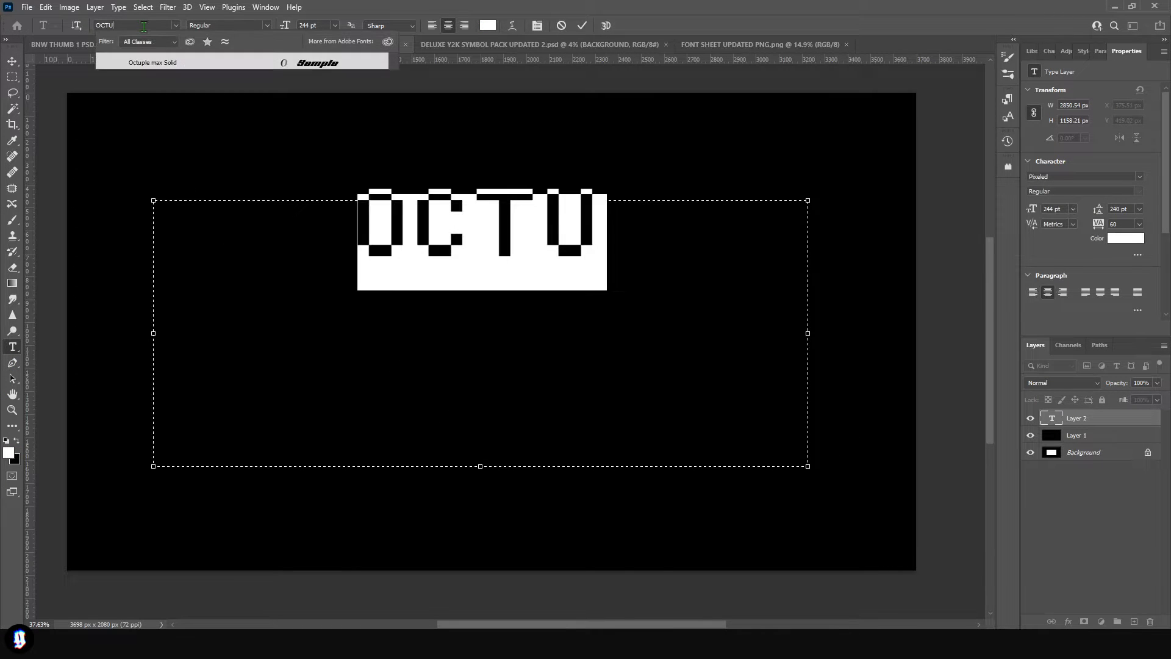
{"action": "key", "text": "Return"}
{"action": "type", "text": "THIRD "}
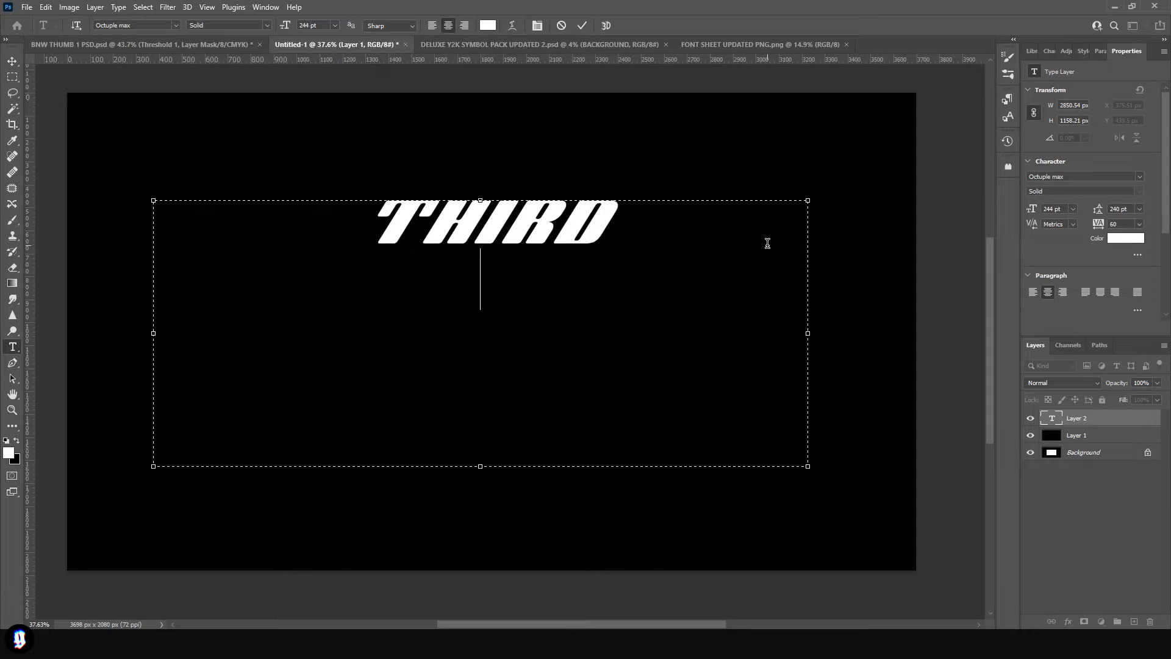
{"action": "type", "text": "EYE"}
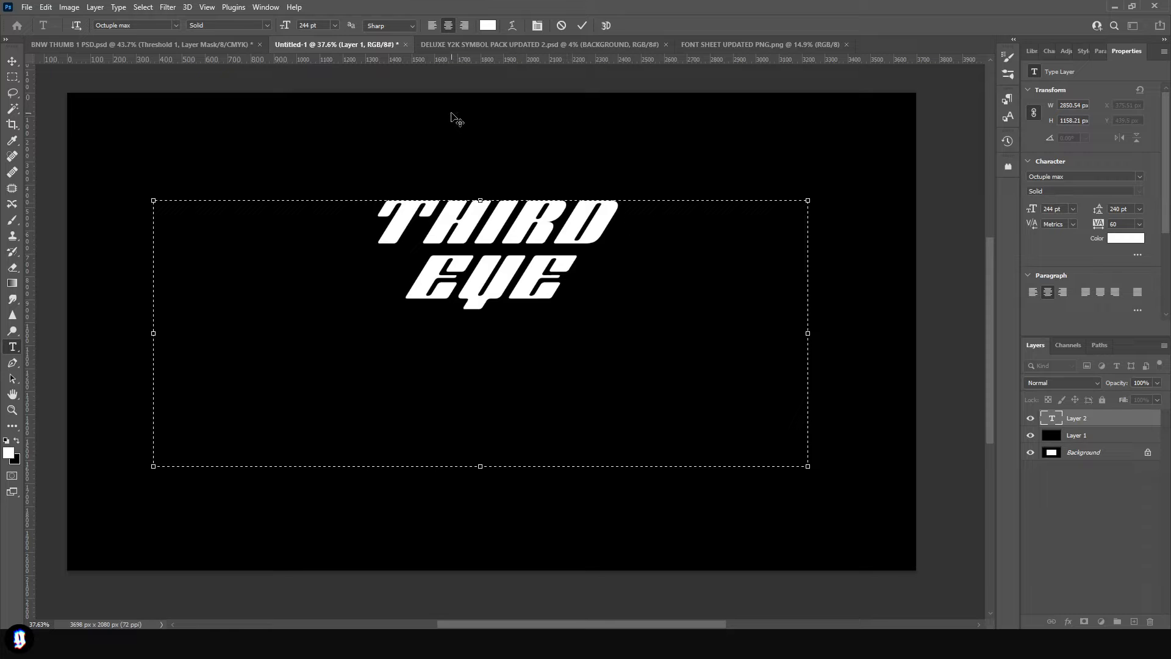
- Adjust the two lines' tracking to similar widths, with EYE at 780, and move the text towards the canvas centre
{"action": "key", "text": "ctrl+a"}
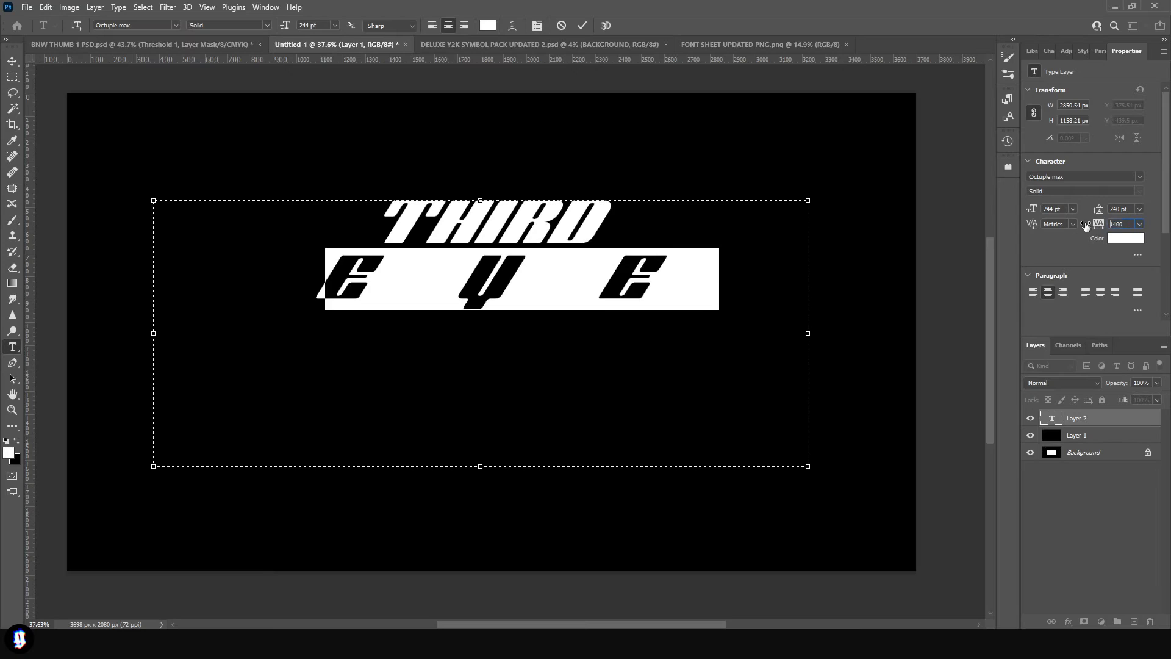
{"action": "left_click_drag", "start_coordinate": [1098, 224], "coordinate": [1066, 231]}
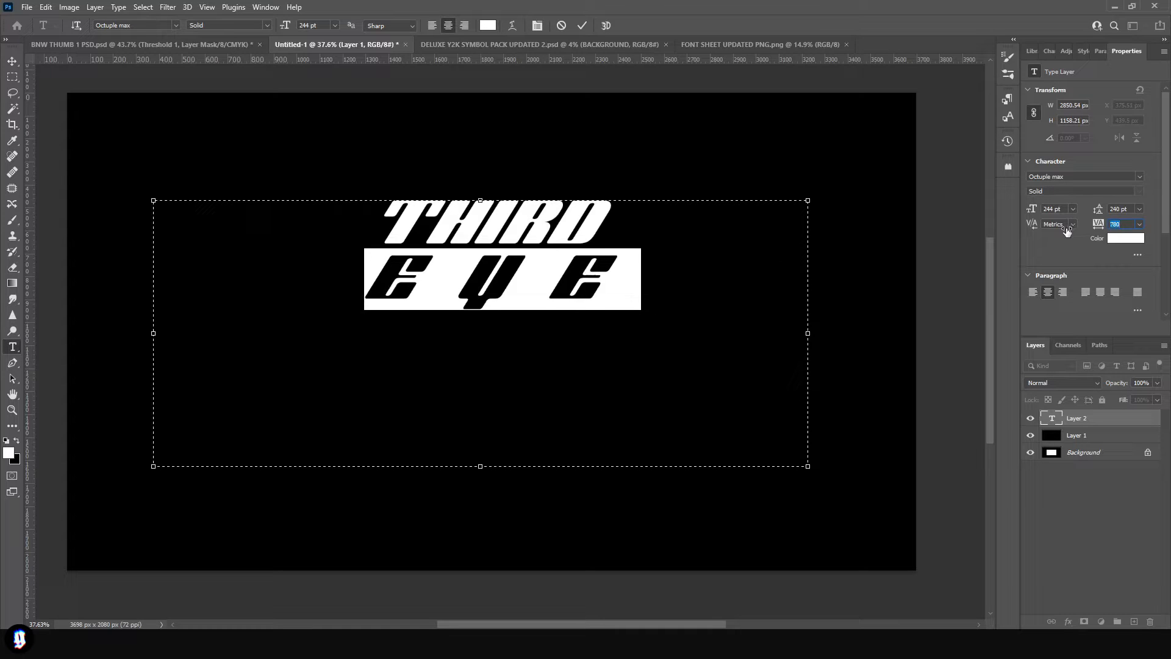
{"action": "left_click", "coordinate": [12, 61]}
{"action": "left_click_drag", "start_coordinate": [530, 230], "coordinate": [567, 281]}
- Copy the outlined shooting star (STA*) from the Y2K symbol pack document into the THIRD EYE document
{"action": "key", "text": "ctrl+Tab"}
{"action": "scroll", "coordinate": [583, 408], "scroll_direction": "up", "scroll_amount": 3}
{"action": "scroll", "coordinate": [584, 408], "scroll_direction": "down", "scroll_amount": 5}
{"action": "scroll", "coordinate": [577, 421], "scroll_direction": "up", "scroll_amount": 1}
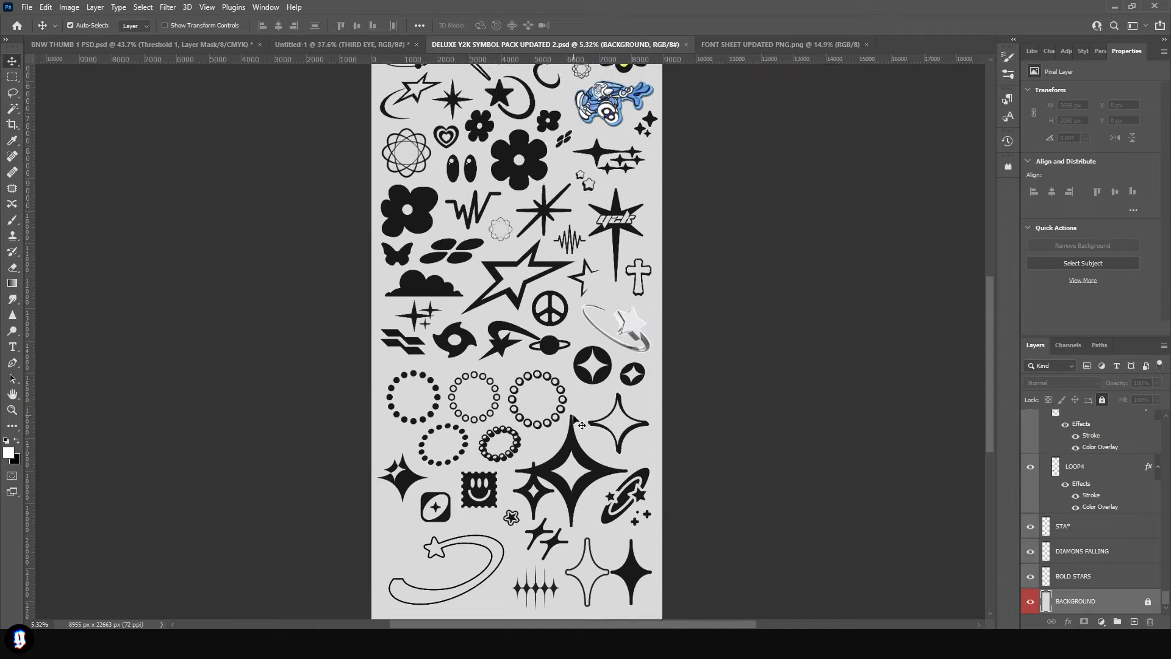
{"action": "scroll", "coordinate": [576, 421], "scroll_direction": "down", "scroll_amount": 2}
{"action": "left_click", "coordinate": [496, 508]}
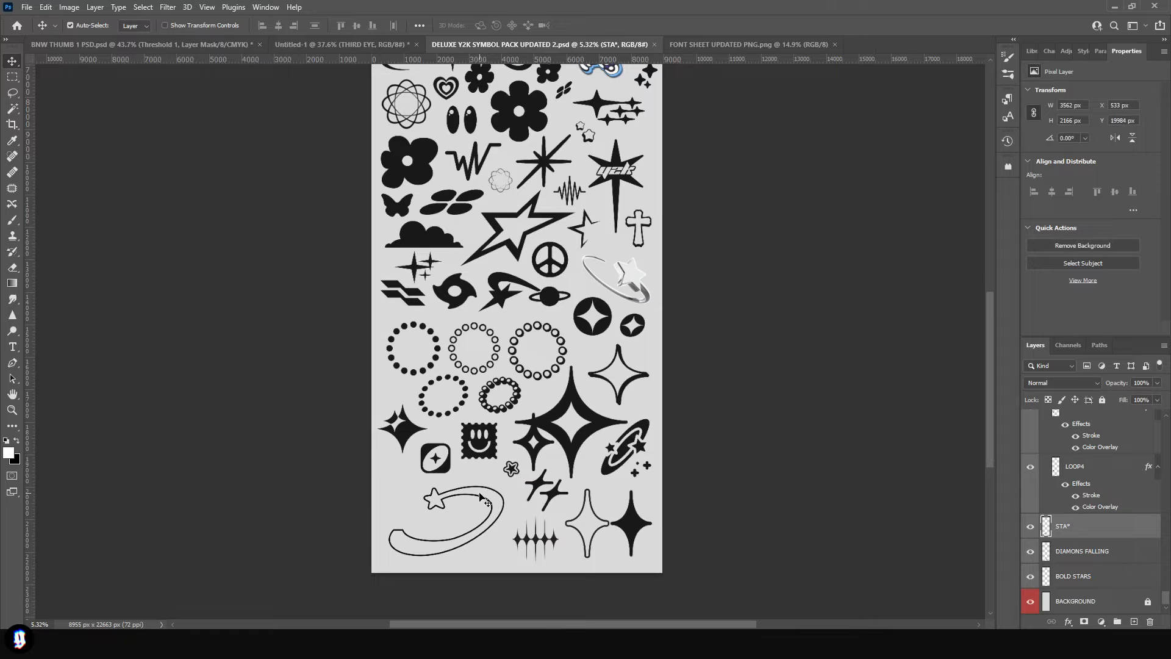
{"action": "left_click_drag", "start_coordinate": [483, 504], "coordinate": [612, 295]}
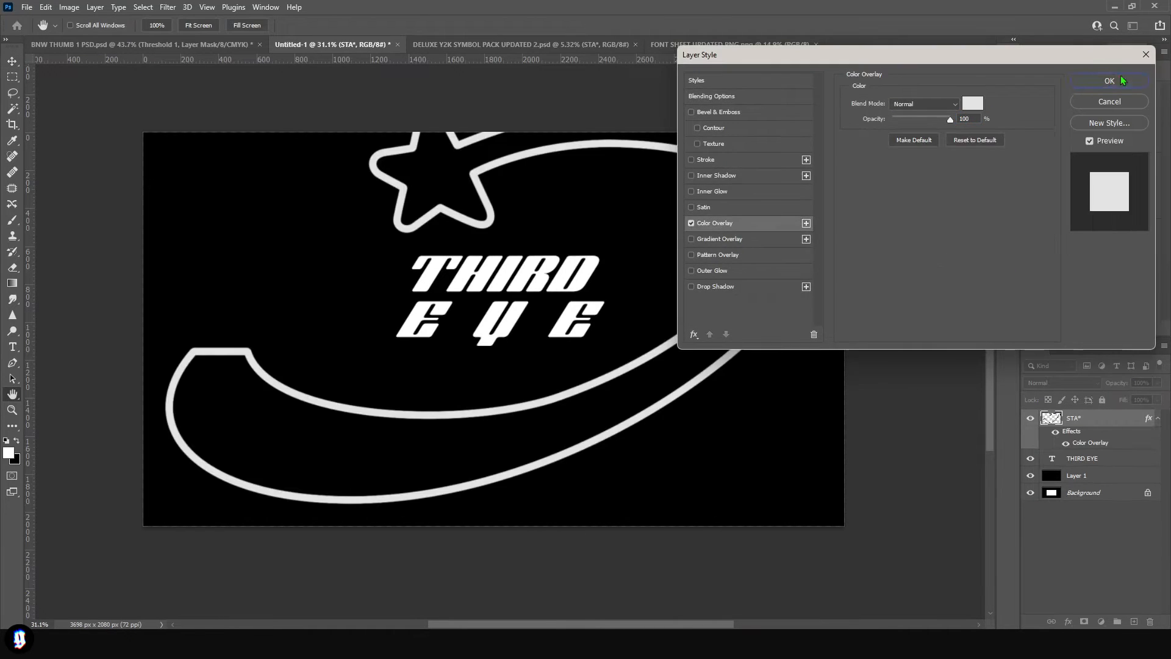
{"action": "key", "text": "Return"}
- Scale the shooting star down so its tail loops around the THIRD EYE text
{"action": "key", "text": "ctrl+t"}
{"action": "left_click_drag", "start_coordinate": [811, 115], "coordinate": [602, 243]}
{"action": "key", "text": "Return"}
{"action": "key", "text": "ctrl+0"}
- Give the THIRD EYE text a black Color Overlay and a thicker light-grey outside Stroke
{"action": "left_click", "coordinate": [1134, 464]}
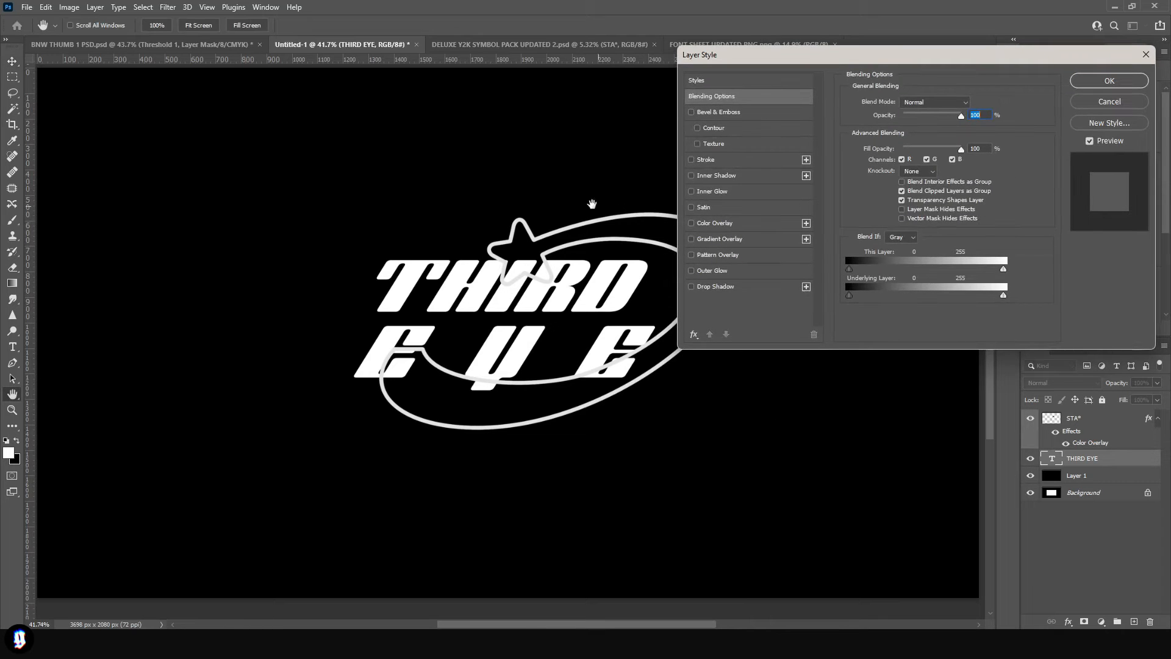
{"action": "left_click", "coordinate": [732, 225]}
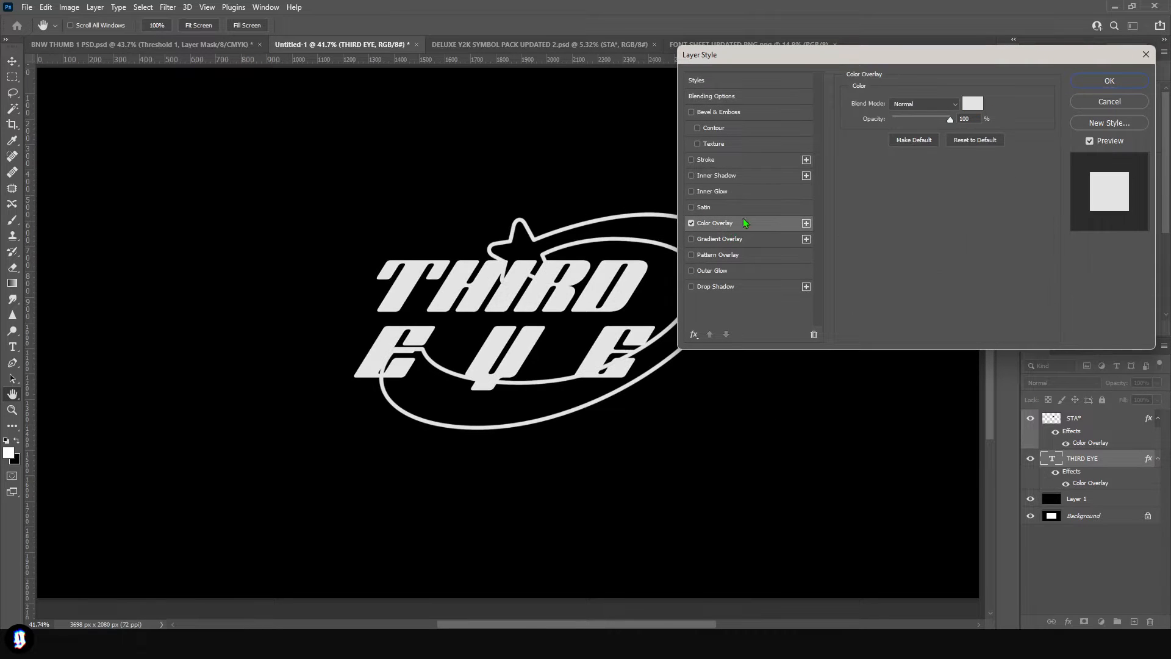
{"action": "left_click", "coordinate": [973, 104]}
{"action": "left_click", "coordinate": [703, 514]}
{"action": "left_click", "coordinate": [1124, 263]}
{"action": "left_click", "coordinate": [736, 158]}
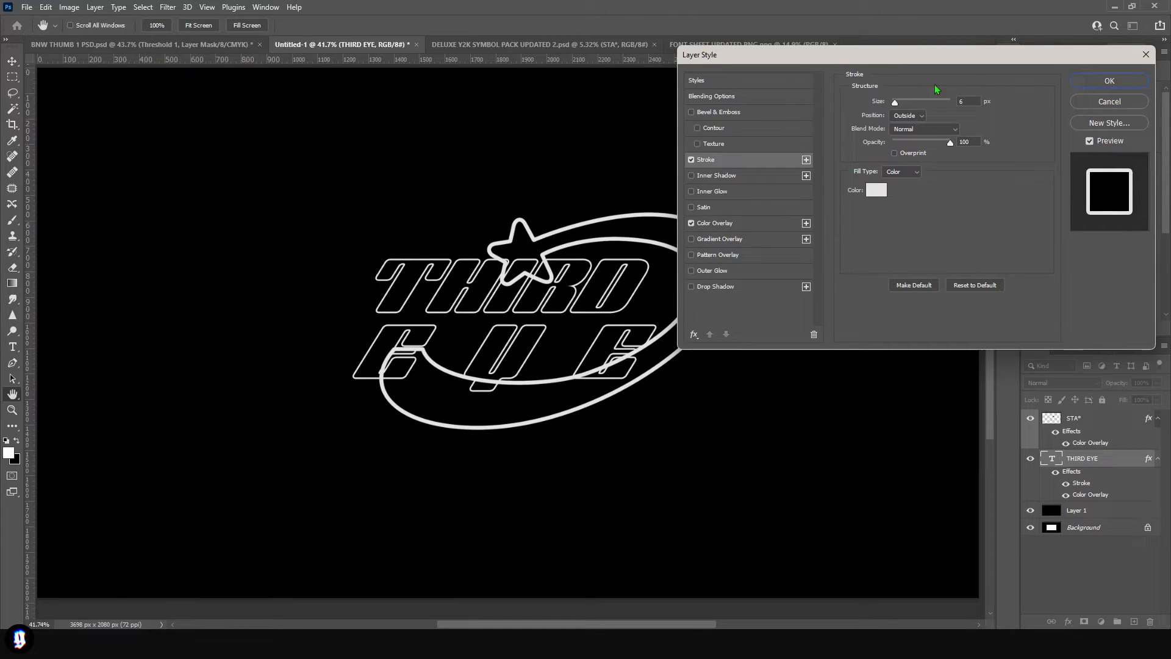
{"action": "left_click_drag", "start_coordinate": [898, 103], "coordinate": [902, 107]}
{"action": "left_click", "coordinate": [1121, 78]}
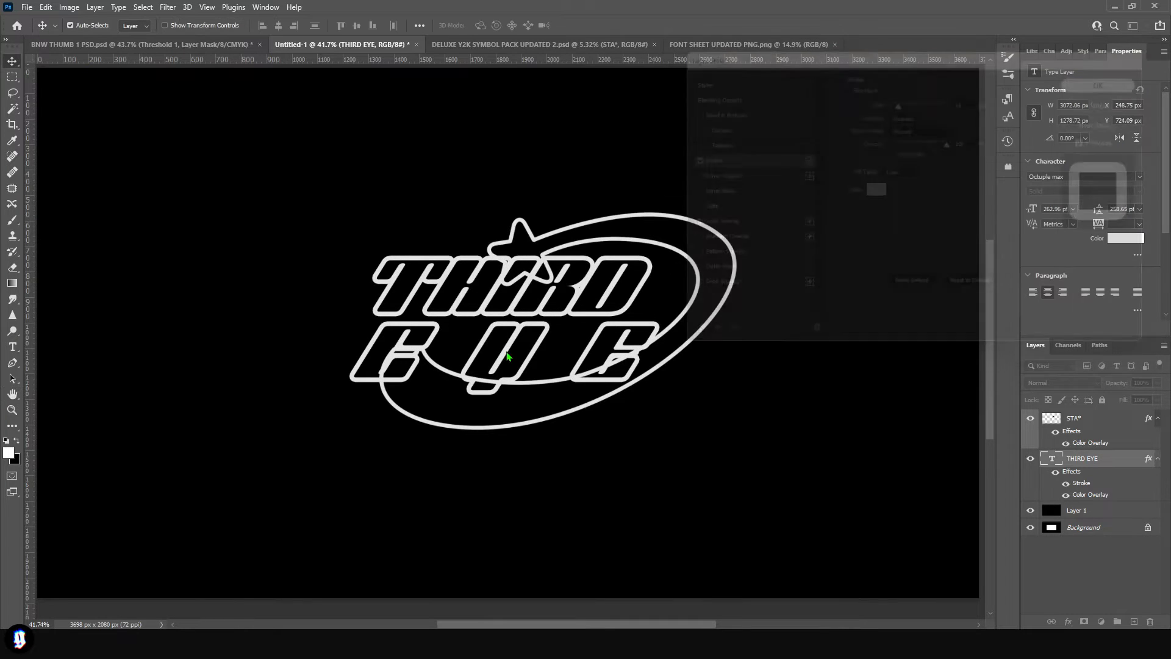
- Place the THIRD EYE text layer above the STA* layer
{"action": "left_click_drag", "start_coordinate": [1085, 458], "coordinate": [1093, 418]}
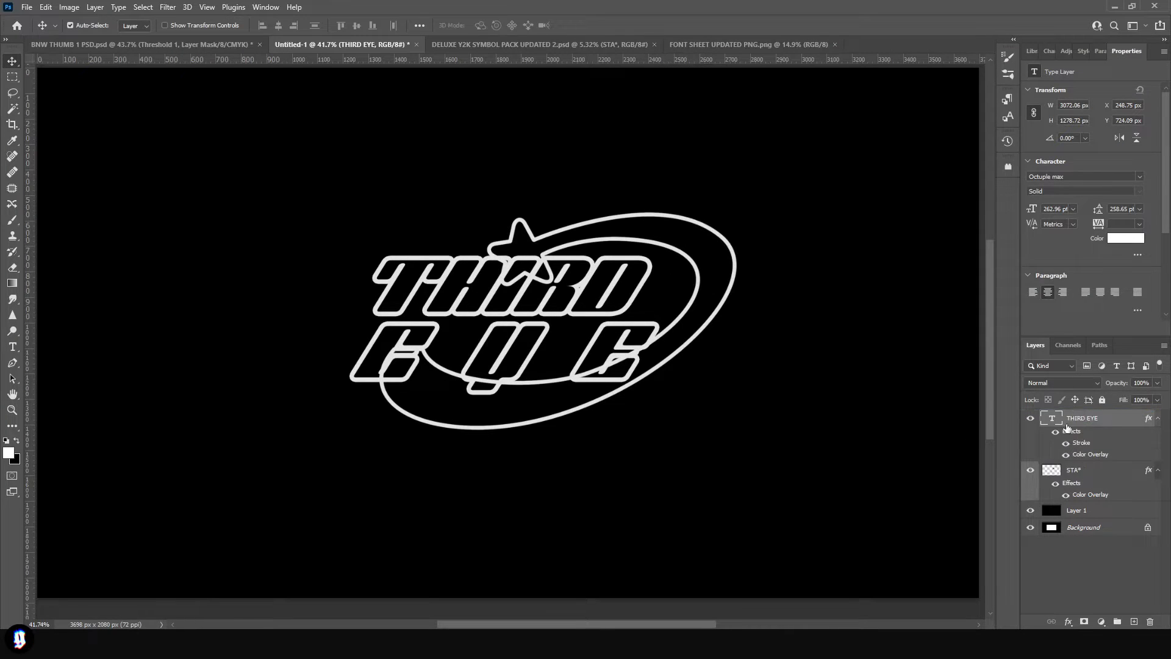
{"action": "scroll", "coordinate": [520, 375], "scroll_direction": "down", "scroll_amount": 3}
{"action": "scroll", "coordinate": [520, 376], "scroll_direction": "down", "scroll_amount": 1}
{"action": "scroll", "coordinate": [520, 375], "scroll_direction": "up", "scroll_amount": 4}
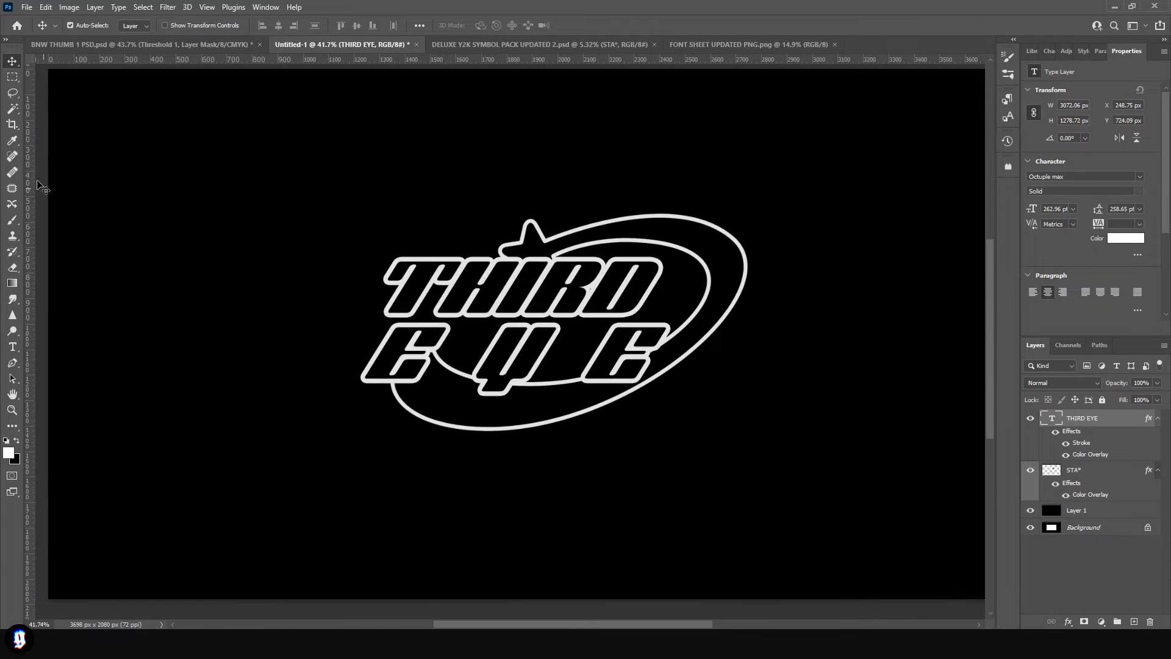
- Rasterize the layer style of the THIRD EYE text layer
{"action": "left_click", "coordinate": [12, 78]}
{"action": "right_click", "coordinate": [1121, 420]}
{"action": "left_click", "coordinate": [1131, 420]}
{"action": "right_click", "coordinate": [1118, 420]}
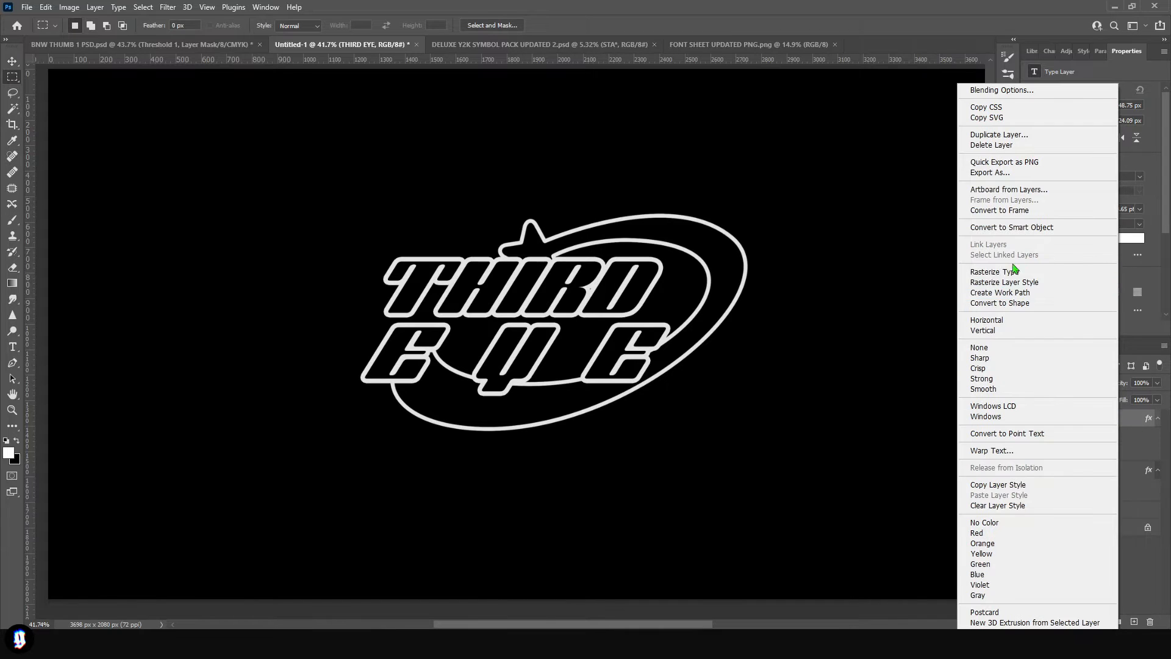
{"action": "left_click", "coordinate": [1004, 283]}
- Cut the EYE line onto its own layer and reposition it closely beneath THIRD with their right edges aligned
{"action": "left_click_drag", "start_coordinate": [767, 410], "coordinate": [269, 322]}
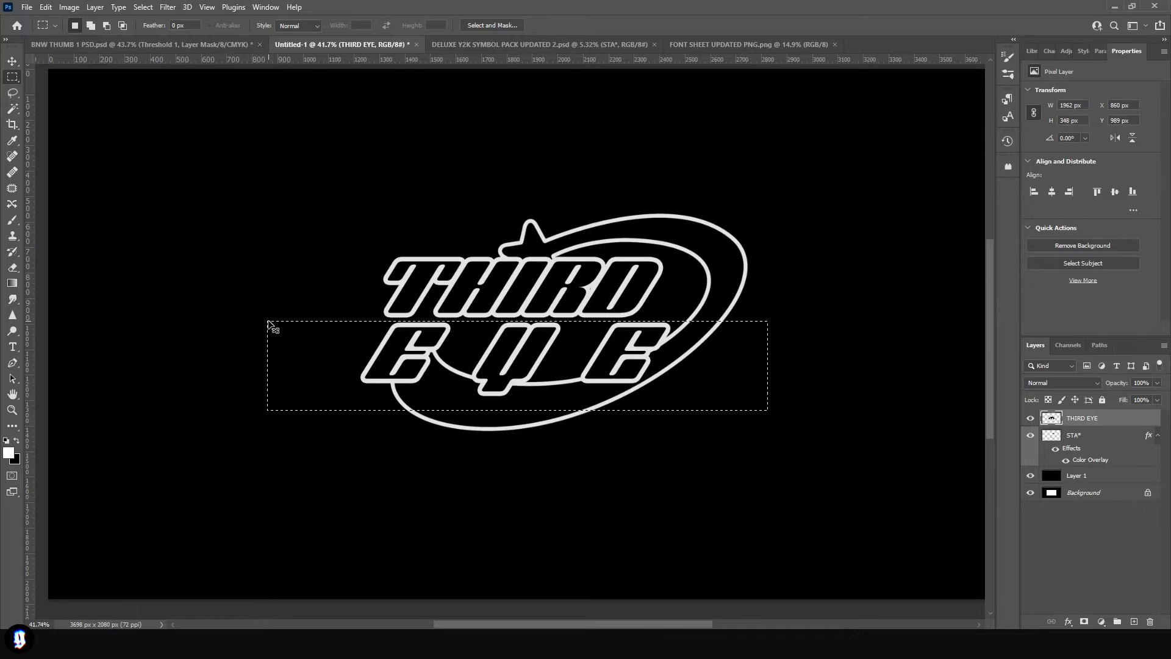
{"action": "key", "text": "ctrl+x"}
{"action": "key", "text": "ctrl+v"}
{"action": "key", "text": "v"}
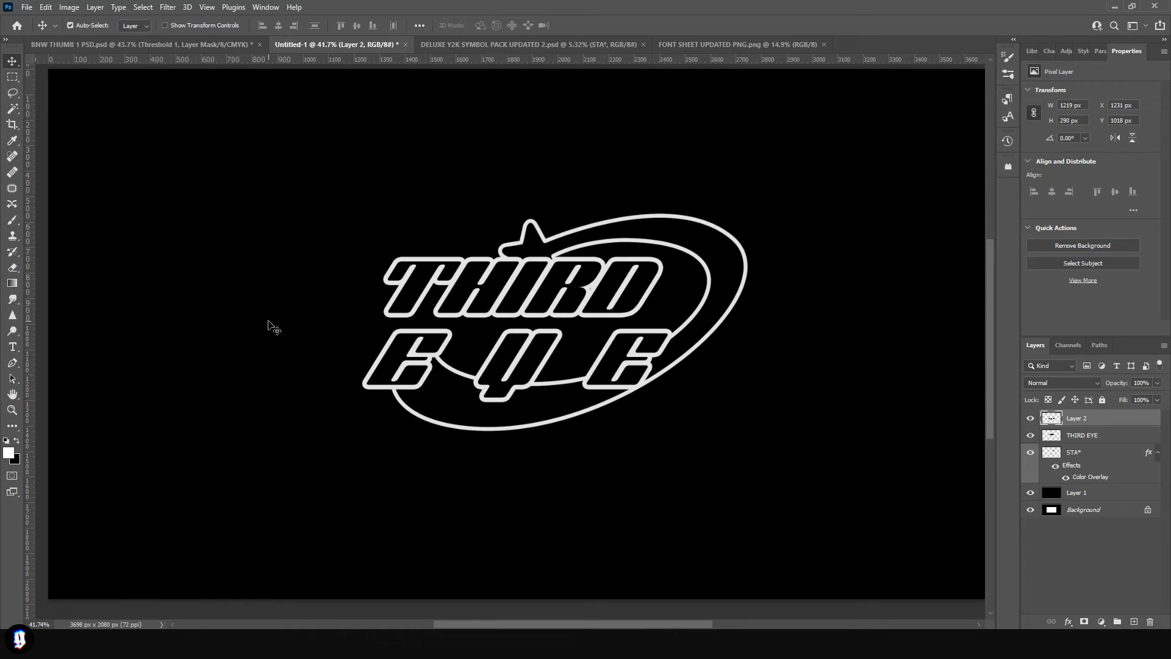
{"action": "key", "text": "ctrl+t"}
{"action": "mouse_move", "coordinate": [624, 350]}
{"action": "left_mouse_down"}
{"action": "mouse_move", "coordinate": [596, 343]}
{"action": "mouse_move", "coordinate": [615, 348]}
{"action": "left_mouse_up"}
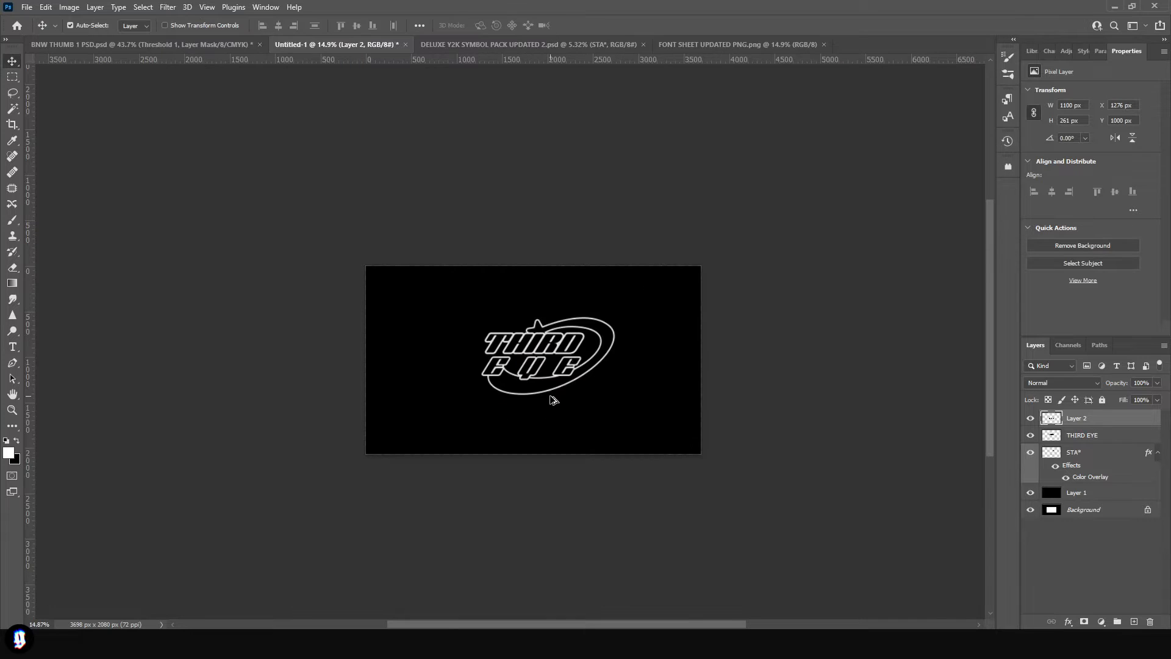
- Nudge the shooting star slightly, duplicate its layer and place the copy at the top of the layer stack
{"action": "scroll", "coordinate": [549, 395], "scroll_direction": "up", "scroll_amount": 10}
{"action": "left_click_drag", "start_coordinate": [596, 268], "coordinate": [604, 267]}
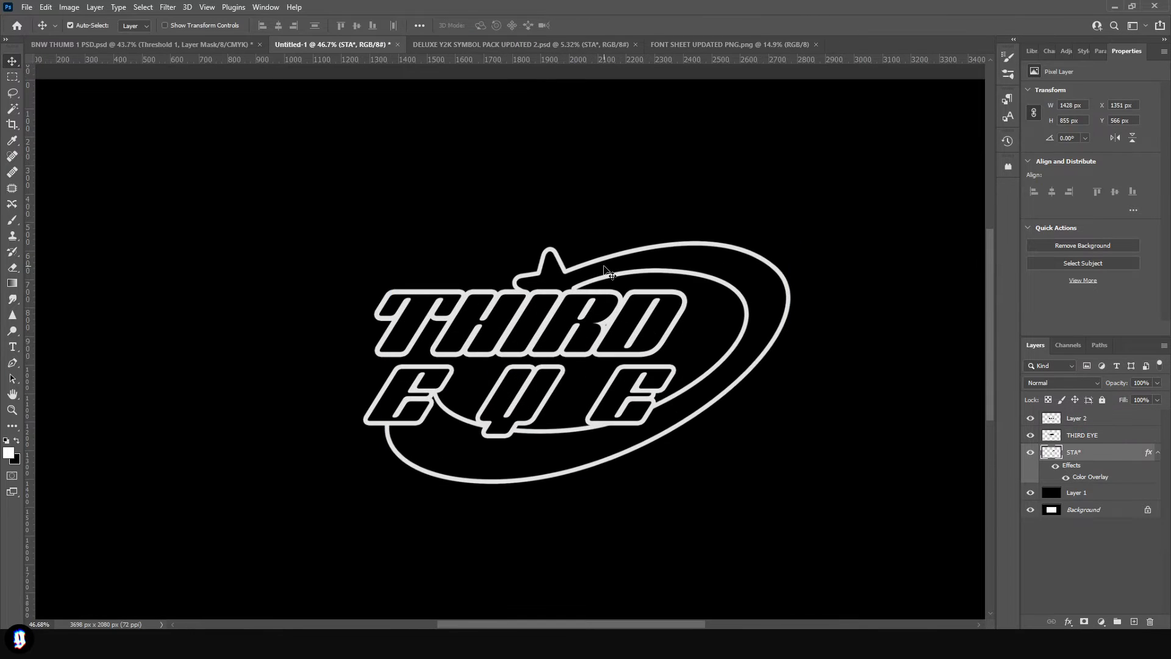
{"action": "key", "text": "ctrl"}
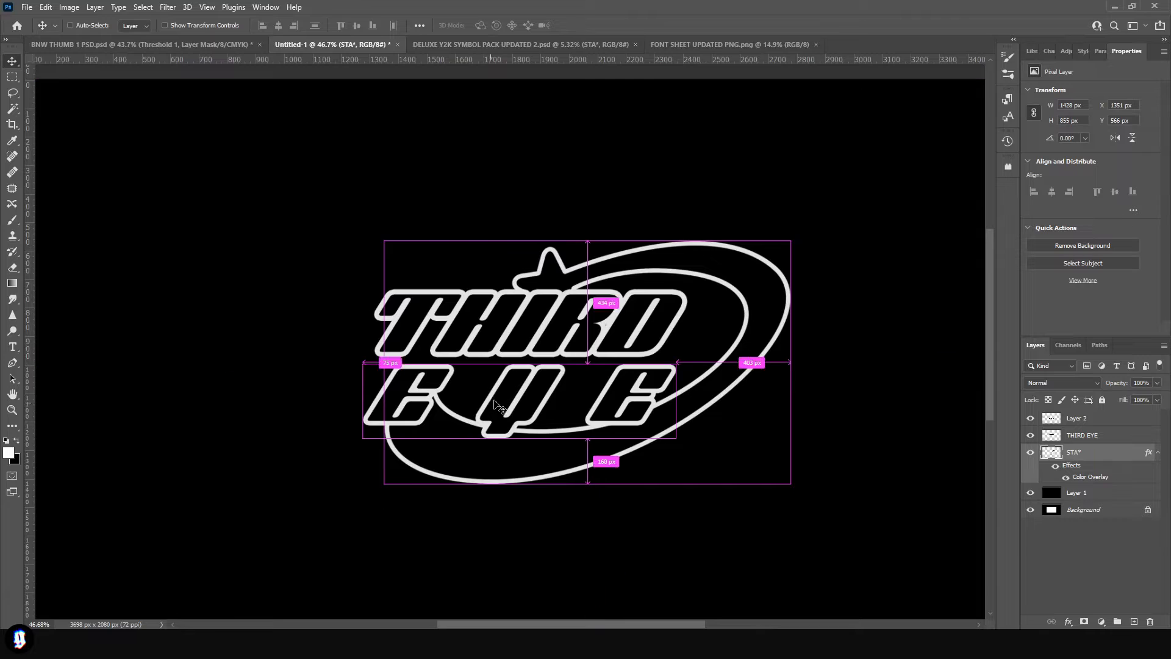
{"action": "key", "text": "ctrl+j"}
{"action": "left_click_drag", "start_coordinate": [1076, 452], "coordinate": [1093, 418]}
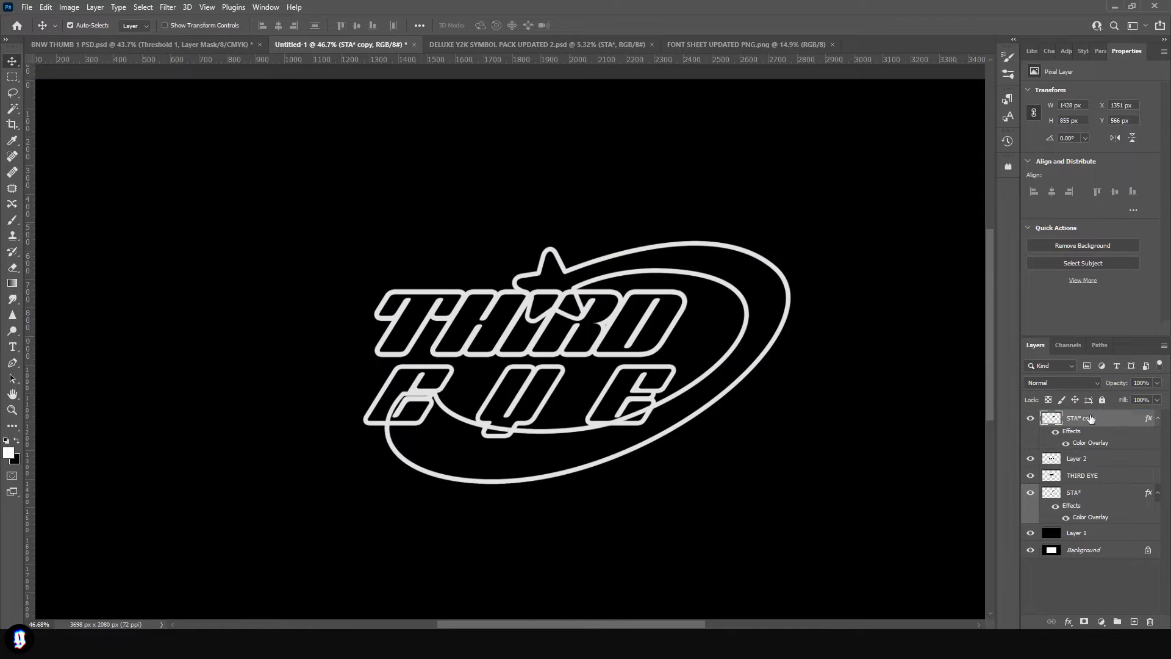
- Select the inside of the copied shooting star, add a new layer above Layer 2, and expand the selection by 3 px
{"action": "key", "text": "w"}
{"action": "left_click", "coordinate": [694, 261]}
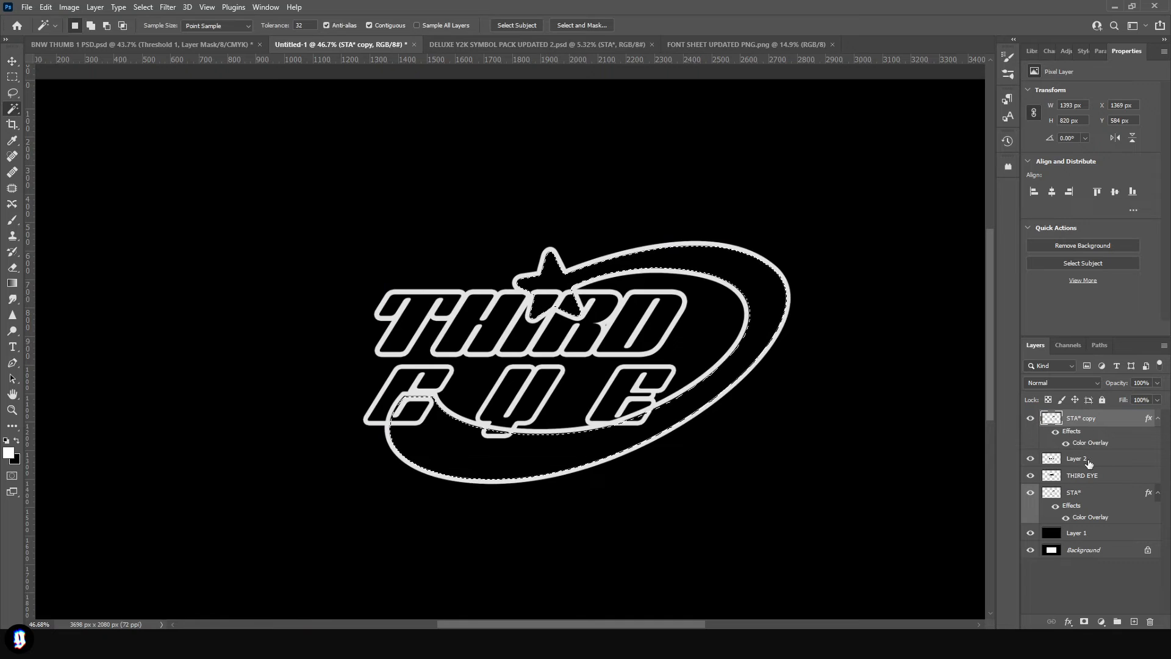
{"action": "left_click", "coordinate": [1088, 463]}
{"action": "left_click", "coordinate": [1134, 622]}
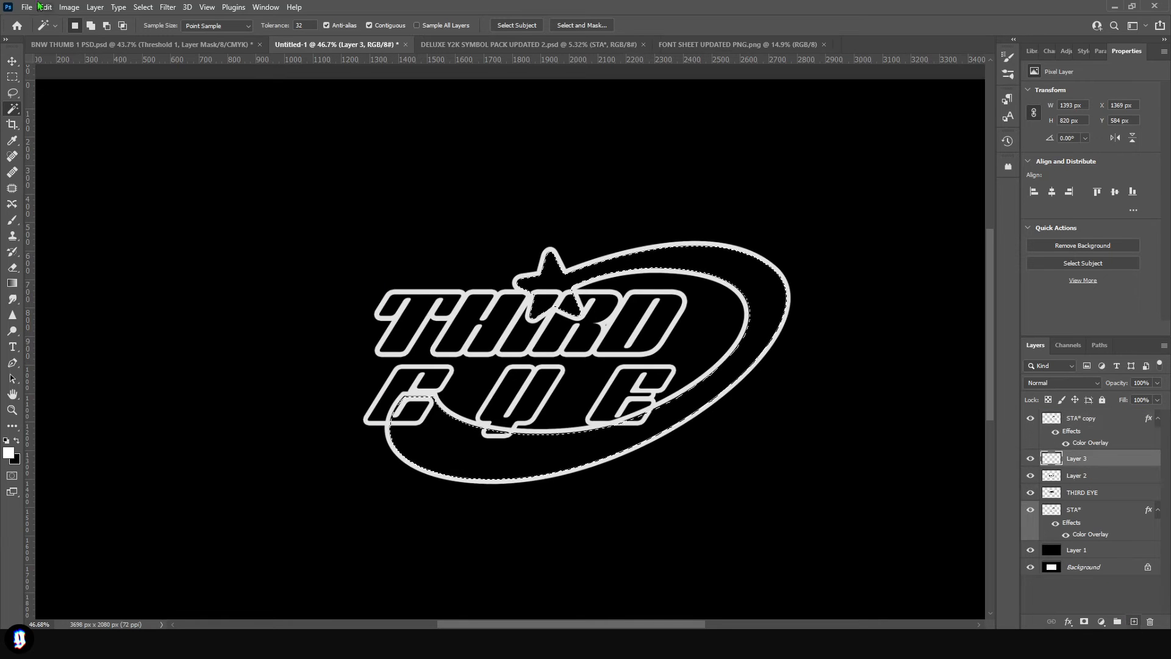
{"action": "left_click", "coordinate": [144, 7]}
{"action": "mouse_move", "coordinate": [210, 192]}
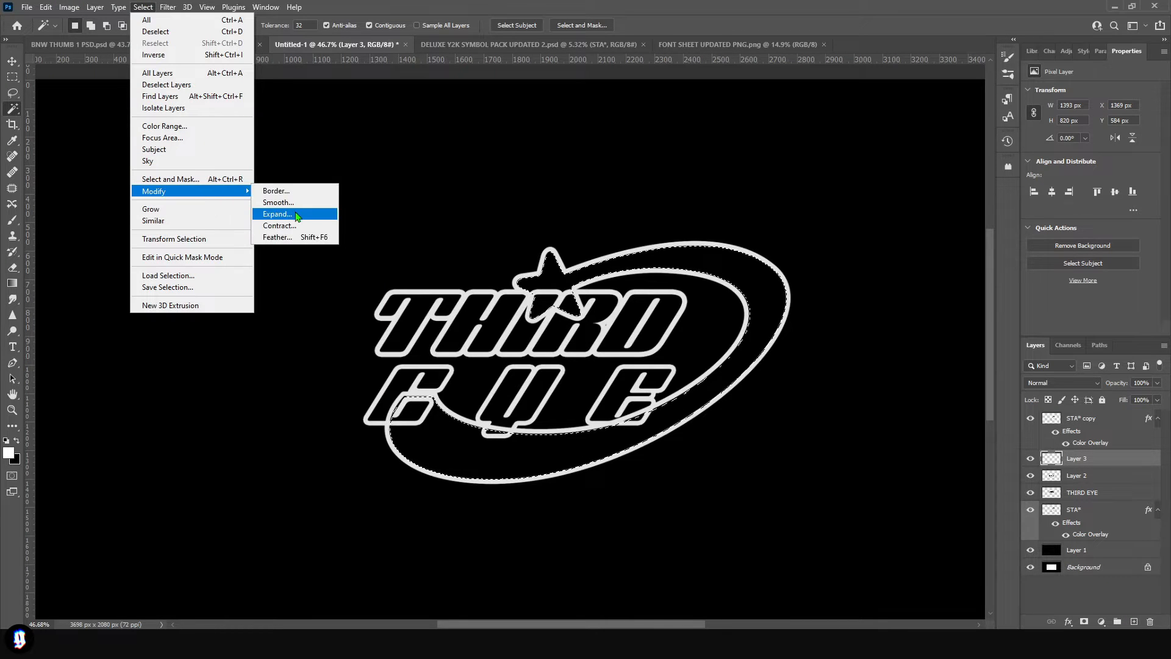
{"action": "left_click", "coordinate": [297, 216]}
{"action": "type", "text": "3"}
{"action": "left_click", "coordinate": [641, 200]}
- Fill the selected star interior with black on the new layer and clear the selection
{"action": "key", "text": "g"}
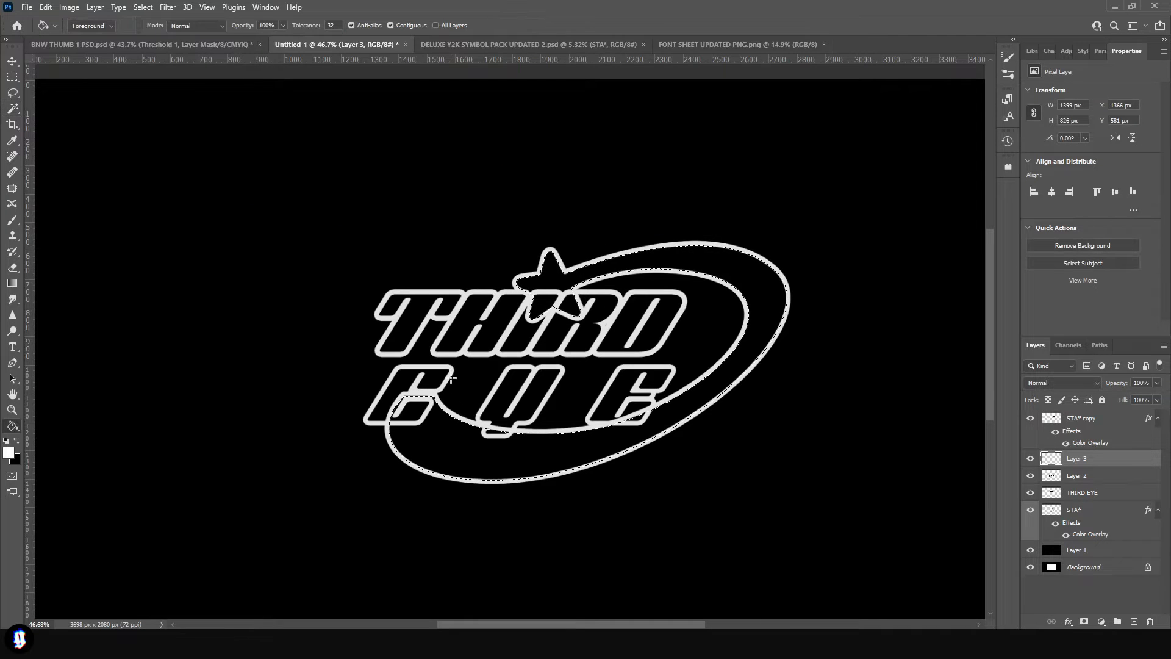
{"action": "key", "text": "x"}
{"action": "left_click", "coordinate": [561, 285]}
{"action": "key", "text": "ctrl+d"}
{"action": "key", "text": "v"}
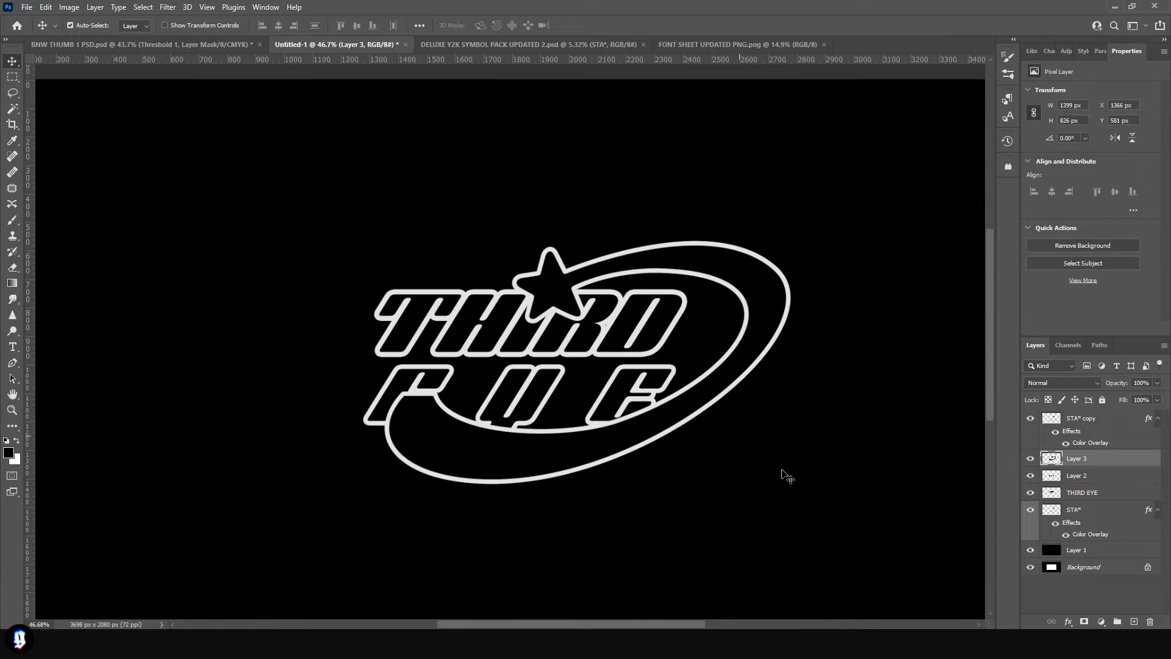
- Merge the copied shooting star with its black fill layer
{"action": "left_click", "coordinate": [1090, 418], "text": "ctrl"}
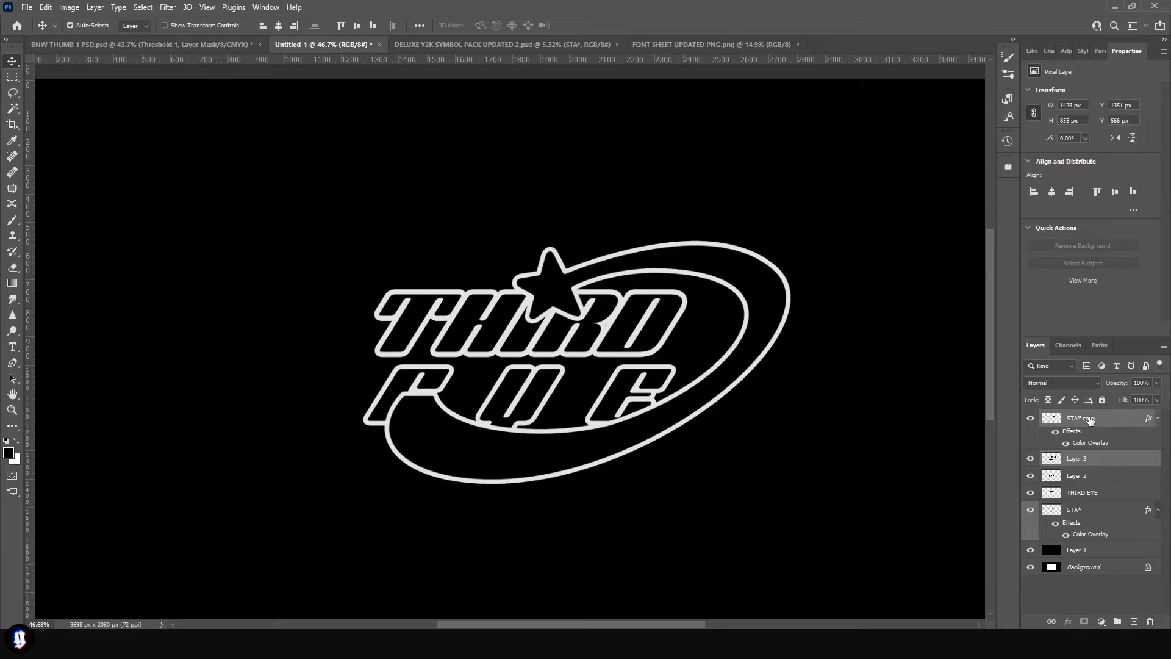
{"action": "right_click", "coordinate": [1090, 417]}
{"action": "left_click", "coordinate": [952, 475]}
{"action": "mouse_move", "coordinate": [559, 292]}
{"action": "left_mouse_down"}
{"action": "mouse_move", "coordinate": [498, 320]}
{"action": "mouse_move", "coordinate": [560, 295]}
{"action": "left_mouse_up"}
{"action": "key", "text": "ctrl+z"}
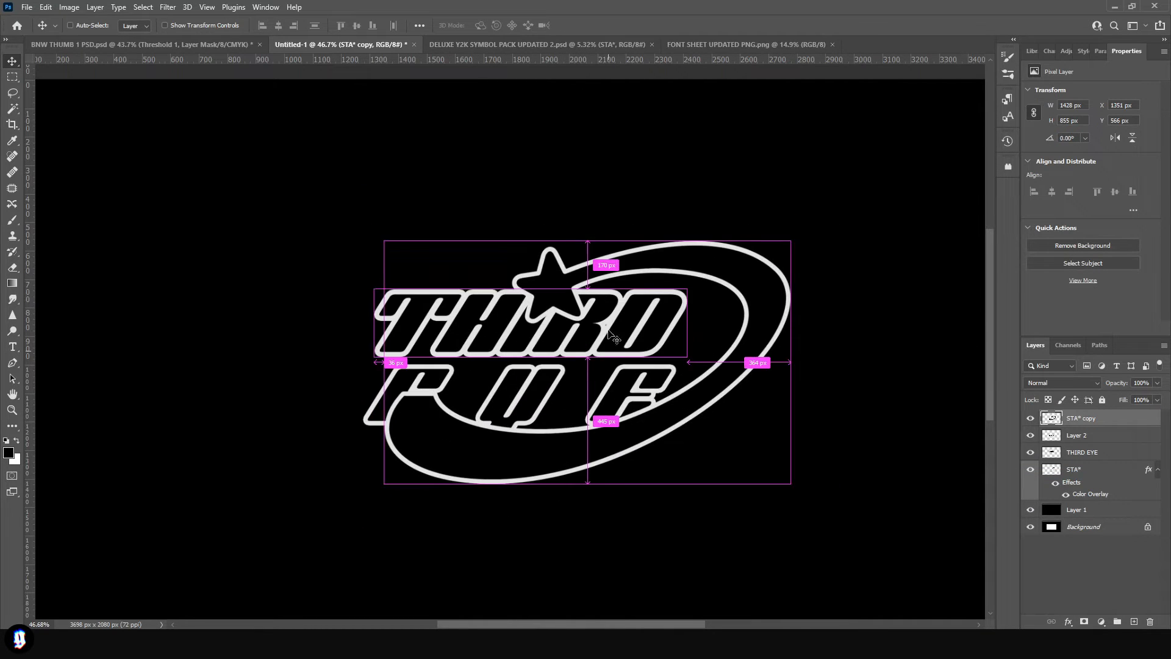
- Erase the part of the shooting star's tail that covers the first E of EYE
{"action": "key", "text": "e"}
{"action": "left_click_drag", "start_coordinate": [470, 410], "coordinate": [450, 412]}
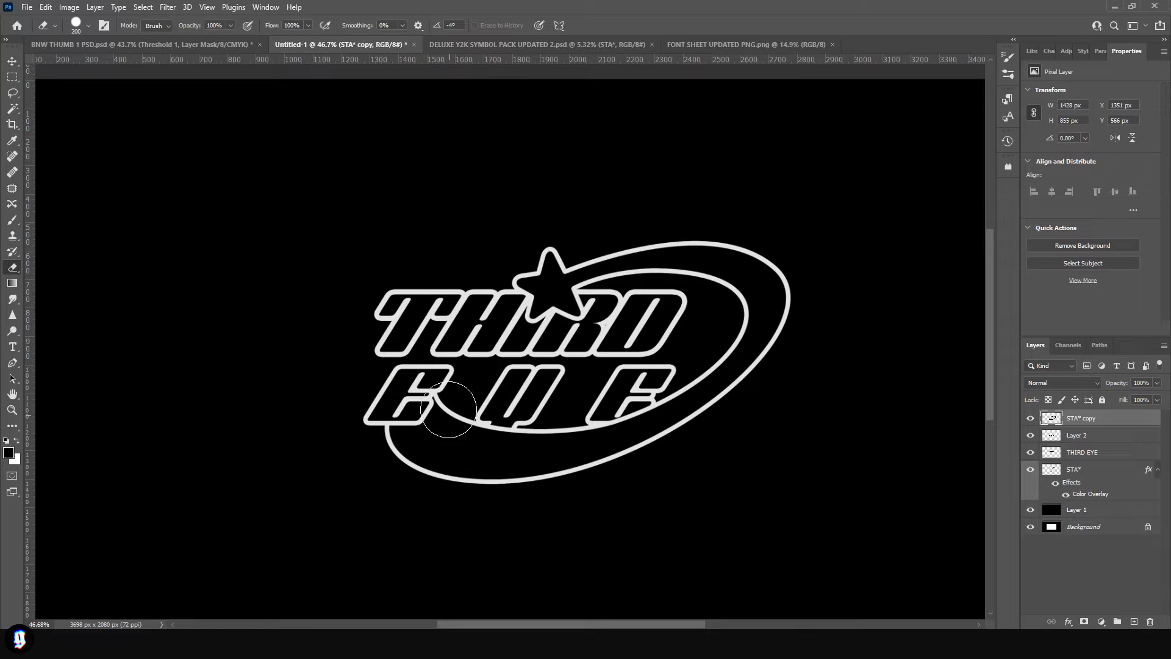
{"action": "mouse_move", "coordinate": [424, 424]}
{"action": "left_mouse_down"}
{"action": "mouse_move", "coordinate": [380, 445]}
{"action": "mouse_move", "coordinate": [420, 400]}
{"action": "left_mouse_up"}
{"action": "scroll", "coordinate": [391, 421], "scroll_direction": "down", "scroll_amount": 2}
{"action": "key", "text": "v"}
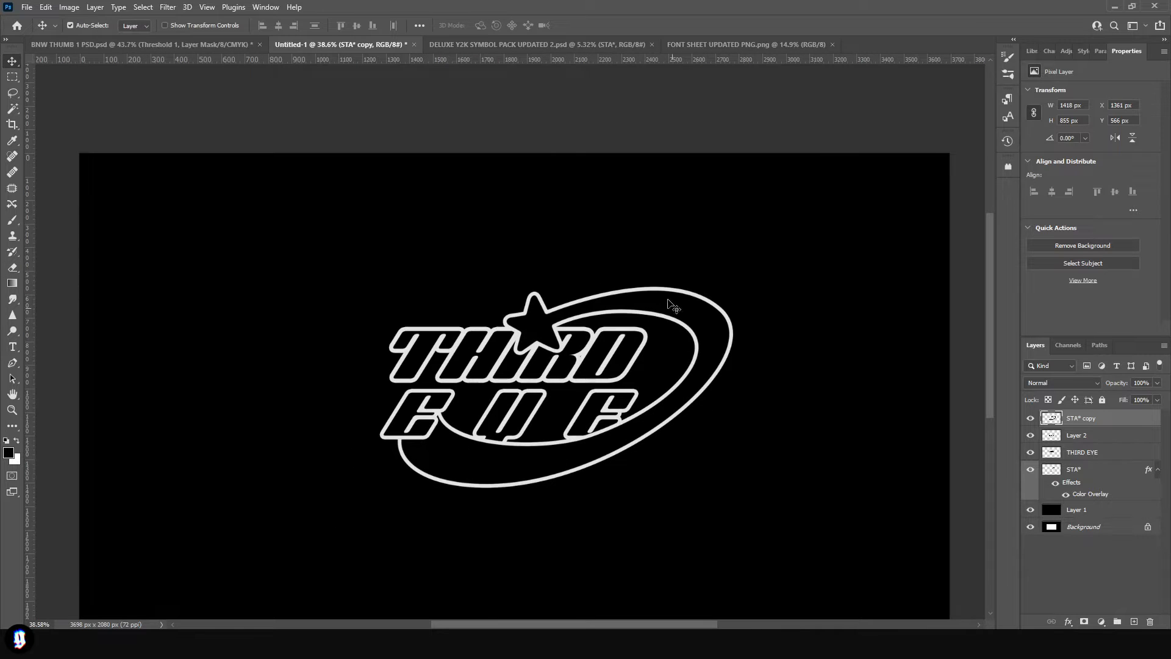
- Erase the parts of the shooting star's tail that cover the Y and the last E of EYE
{"action": "scroll", "coordinate": [682, 332], "scroll_direction": "up", "scroll_amount": 3}
{"action": "key", "text": "e"}
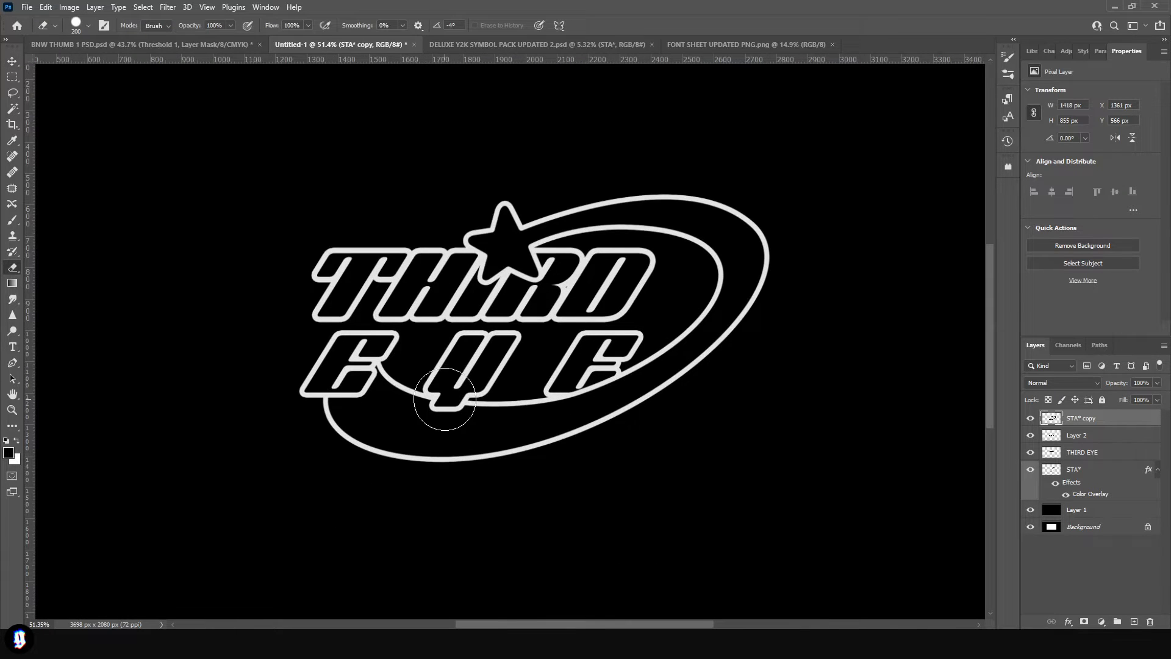
{"action": "scroll", "coordinate": [549, 437], "scroll_direction": "down", "scroll_amount": 3}
{"action": "scroll", "coordinate": [525, 500], "scroll_direction": "up", "scroll_amount": 2}
{"action": "scroll", "coordinate": [516, 473], "scroll_direction": "down", "scroll_amount": 2}
{"action": "scroll", "coordinate": [502, 507], "scroll_direction": "up", "scroll_amount": 4}
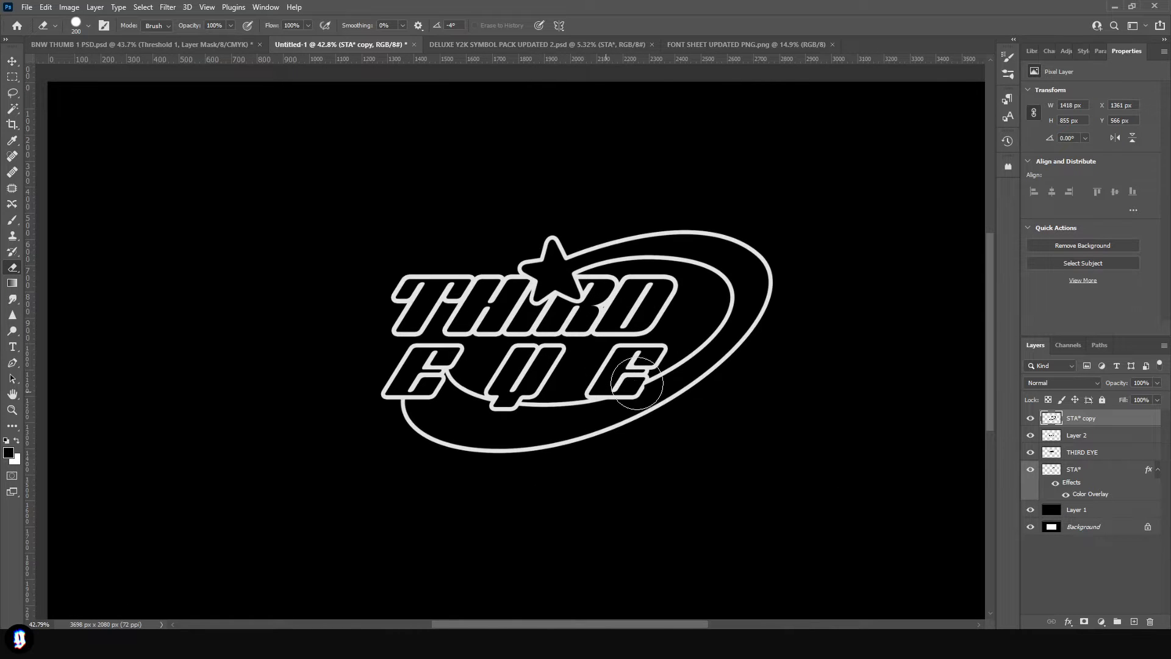
{"action": "scroll", "coordinate": [553, 553], "scroll_direction": "down", "scroll_amount": 2}
{"action": "scroll", "coordinate": [562, 489], "scroll_direction": "up", "scroll_amount": 4}
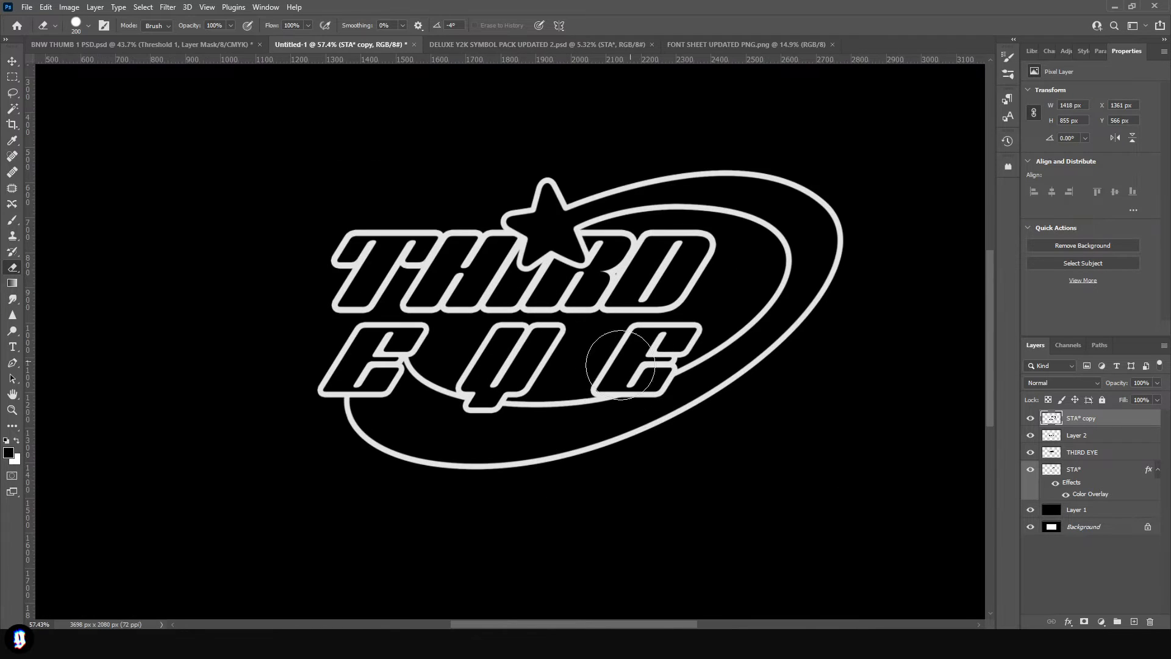
{"action": "scroll", "coordinate": [617, 484], "scroll_direction": "down", "scroll_amount": 2}
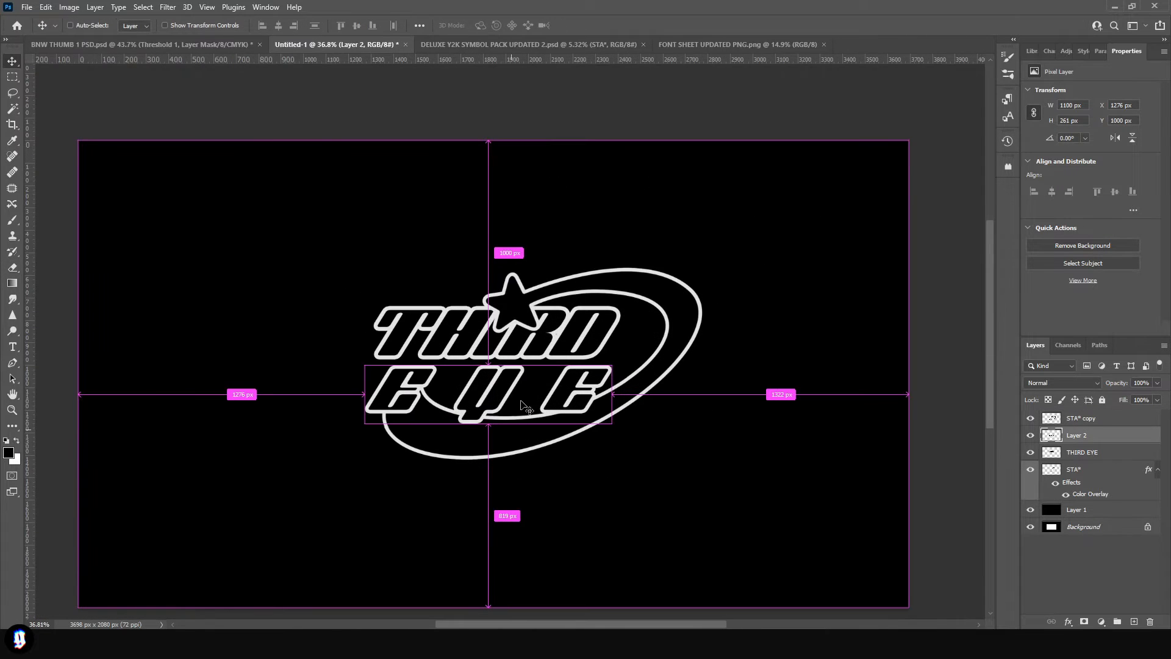
- Copy the EYE lettering to the empty lower-left canvas and build a block extrusion from stacked duplicates, each nudged 3 px up and left
{"action": "left_click_drag", "start_coordinate": [559, 382], "coordinate": [312, 448]}
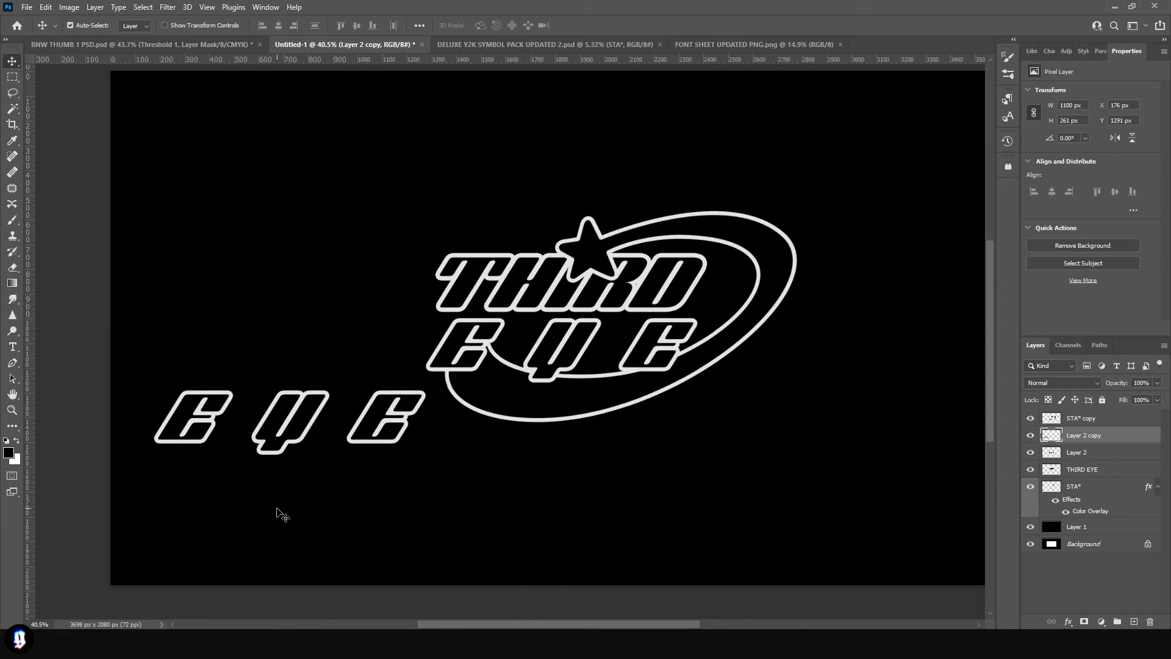
{"action": "key", "text": "ctrl"}
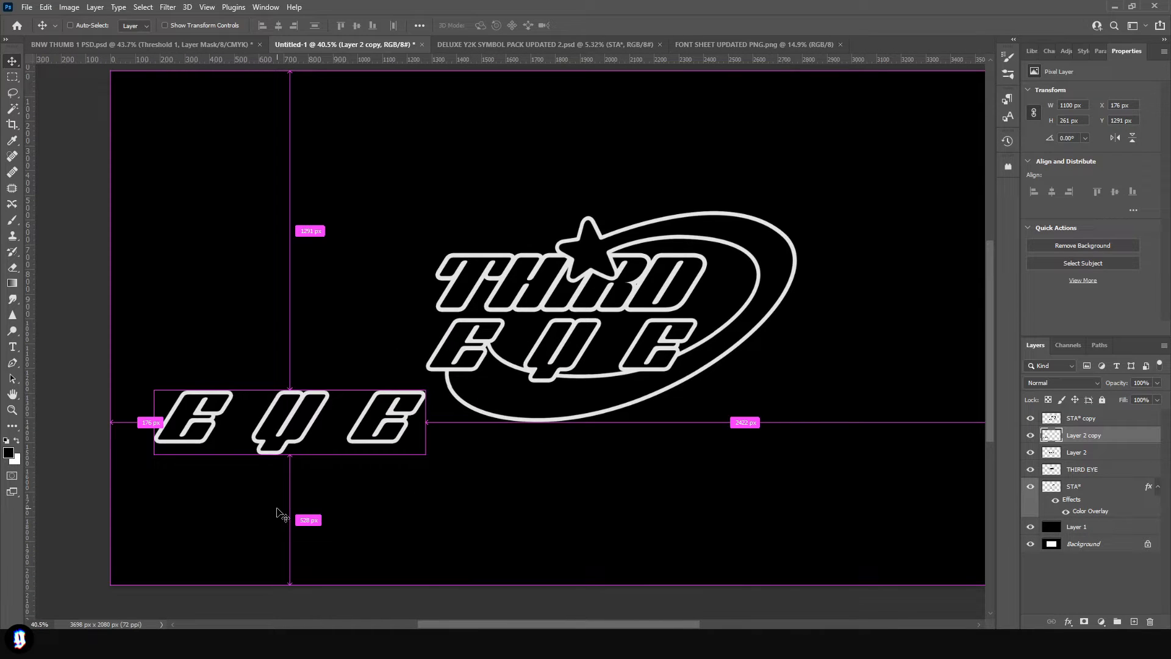
{"action": "key", "text": "ctrl+j"}
{"action": "key", "text": "Left"}
{"action": "key", "text": "Up"}
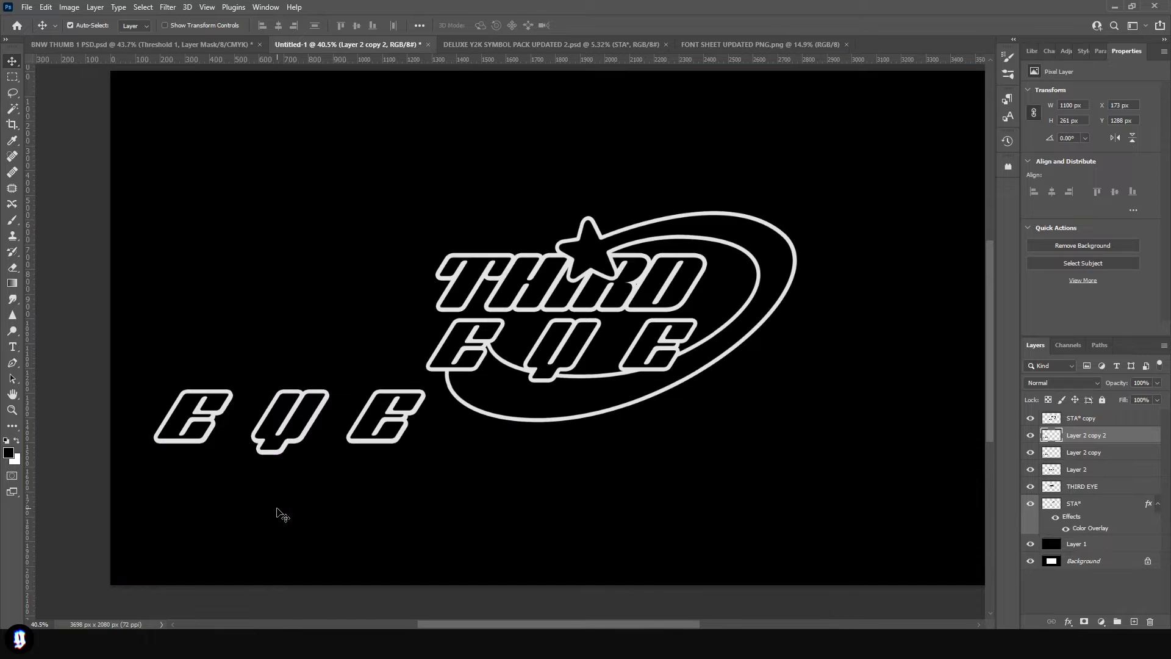
{"action": "key", "text": "ctrl+j"}
{"action": "key", "text": "Left"}
{"action": "key", "text": "Up"}
{"action": "key", "text": "ctrl+j"}
{"action": "key", "text": "Left"}
{"action": "key", "text": "Up"}
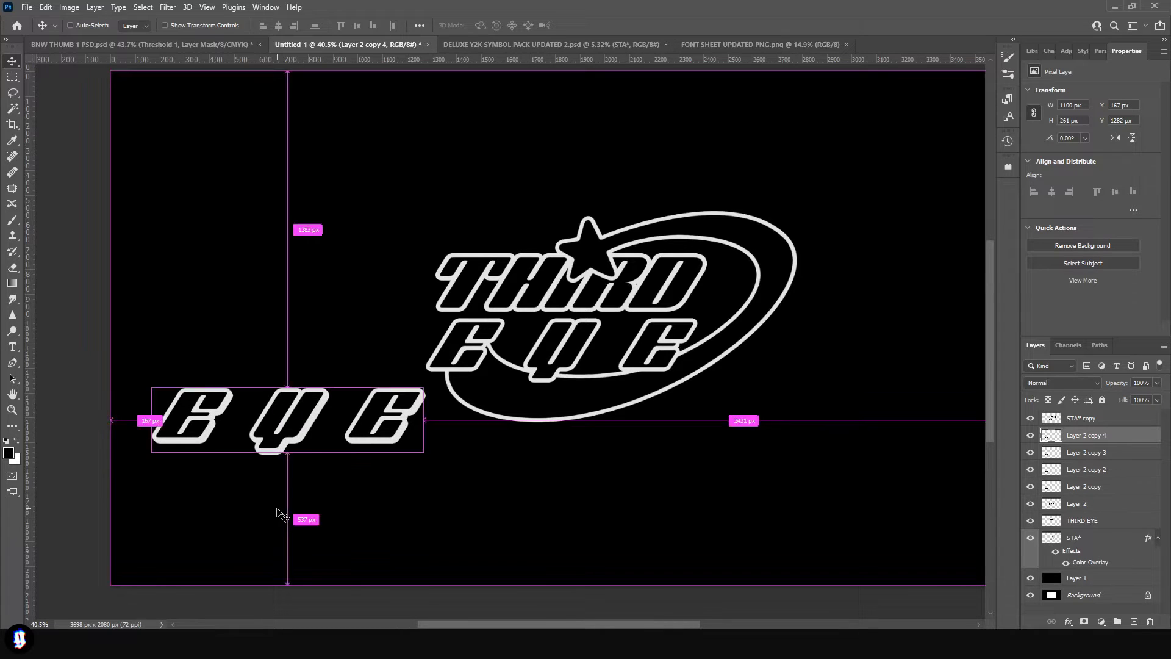
{"action": "key", "text": "ctrl+j"}
{"action": "key", "text": "Left"}
{"action": "key", "text": "Up"}
{"action": "key", "text": "ctrl+j"}
{"action": "key", "text": "Left"}
{"action": "key", "text": "Up"}
{"action": "key", "text": "ctrl+j"}
{"action": "key", "text": "Left"}
{"action": "key", "text": "Up"}
{"action": "key", "text": "ctrl+j"}
{"action": "key", "text": "Left"}
{"action": "key", "text": "Up"}
{"action": "key", "text": "ctrl+j"}
{"action": "key", "text": "Left"}
{"action": "key", "text": "Up"}
{"action": "key", "text": "ctrl+j"}
{"action": "key", "text": "Left"}
{"action": "key", "text": "Up"}
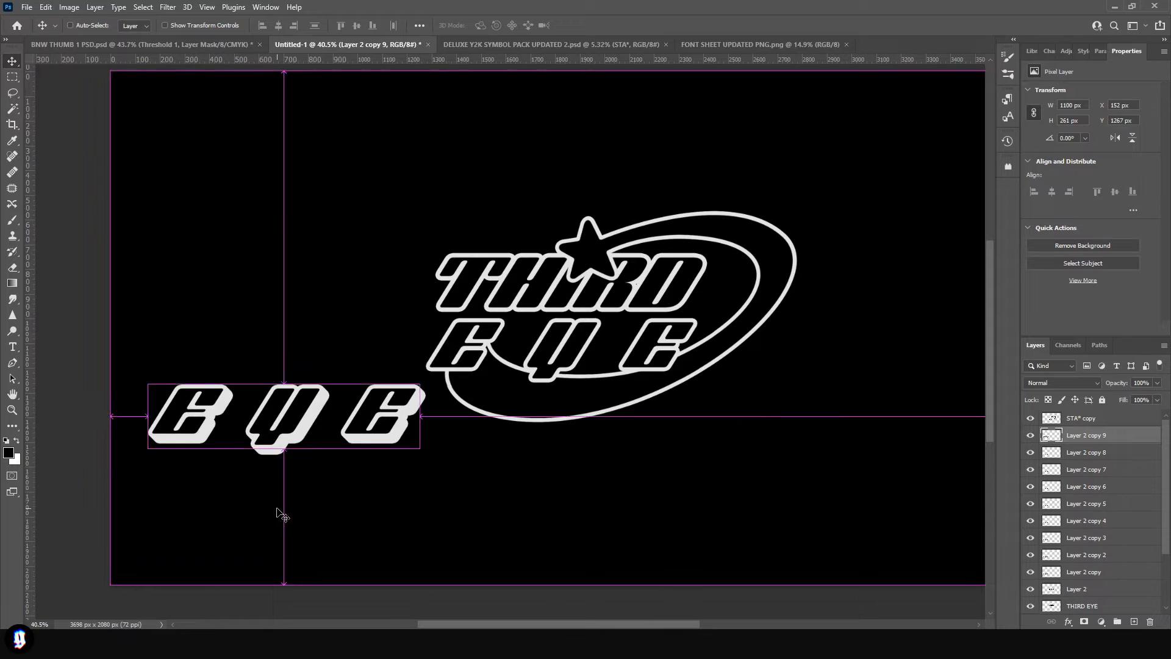
- Merge the stacked EYE copies into one layer and move it over the original EYE line
{"action": "scroll", "coordinate": [1125, 508], "scroll_direction": "down", "scroll_amount": 2}
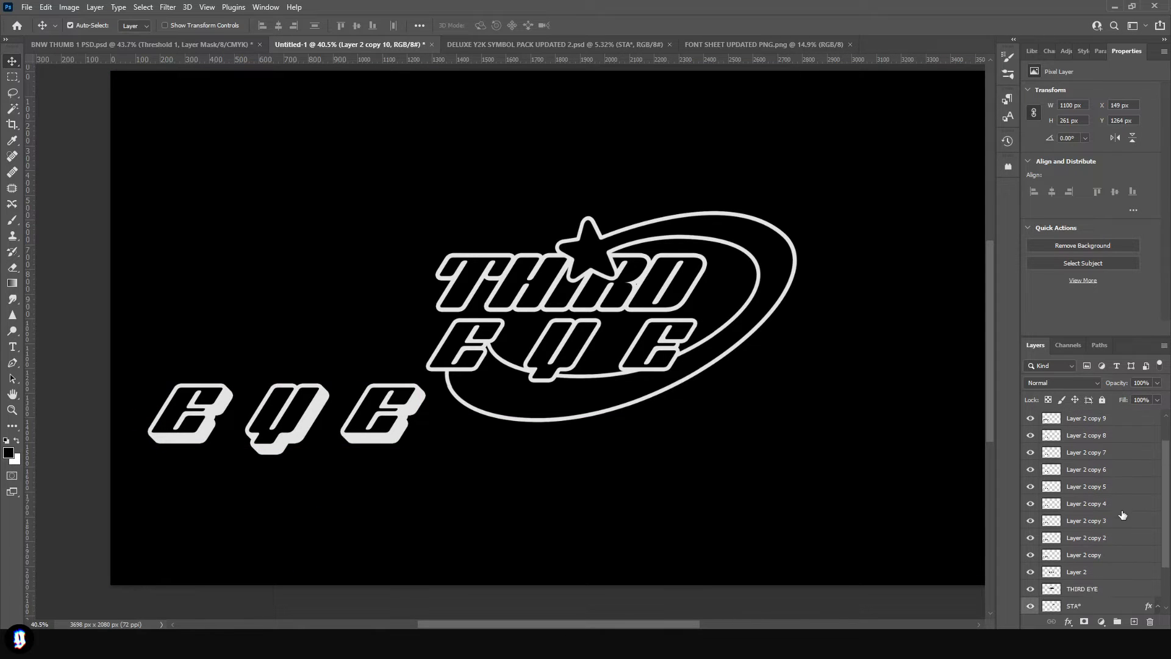
{"action": "right_click", "coordinate": [1089, 558]}
{"action": "left_click", "coordinate": [1049, 479]}
{"action": "key", "text": "ctrl+t"}
{"action": "left_click_drag", "start_coordinate": [405, 388], "coordinate": [650, 349]}
{"action": "key", "text": "Return"}
- Bring the extruded EYE layer above the shooting star and fine-tune its position beneath THIRD
{"action": "left_click_drag", "start_coordinate": [1089, 435], "coordinate": [1092, 418]}
{"action": "key", "text": "ctrl+t"}
{"action": "left_click_drag", "start_coordinate": [623, 375], "coordinate": [668, 364]}
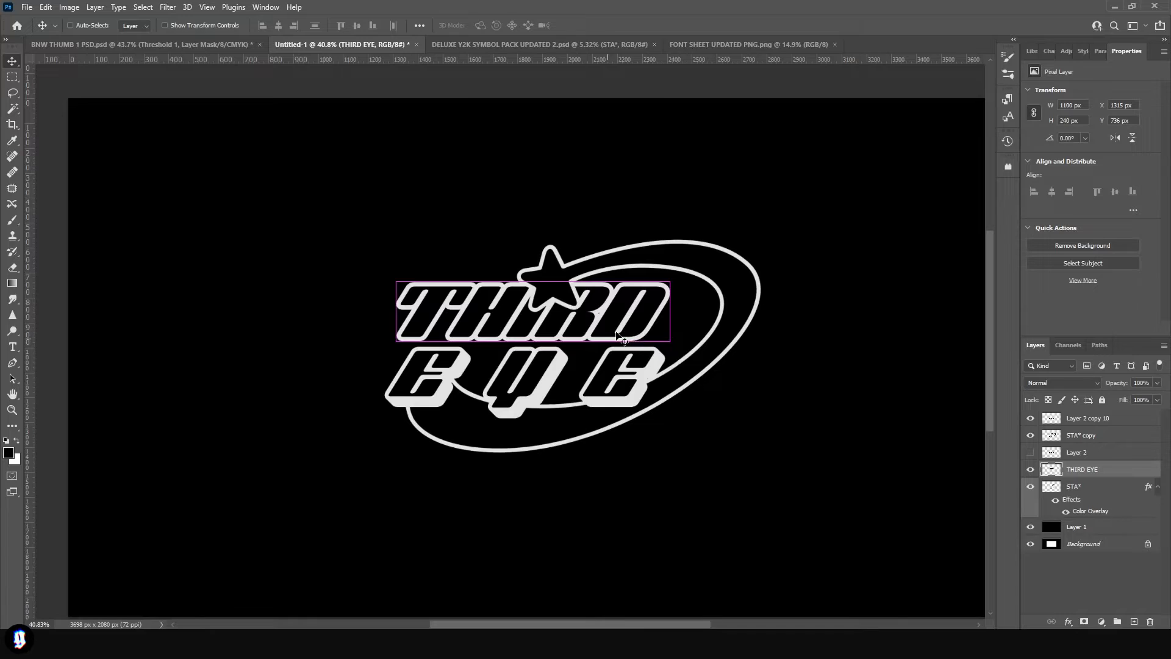
- Copy the THIRD lettering to the empty lower-left canvas and build a matching extrusion from stacked duplicates nudged up and left
{"action": "left_click_drag", "start_coordinate": [601, 337], "coordinate": [295, 495], "text": "alt"}
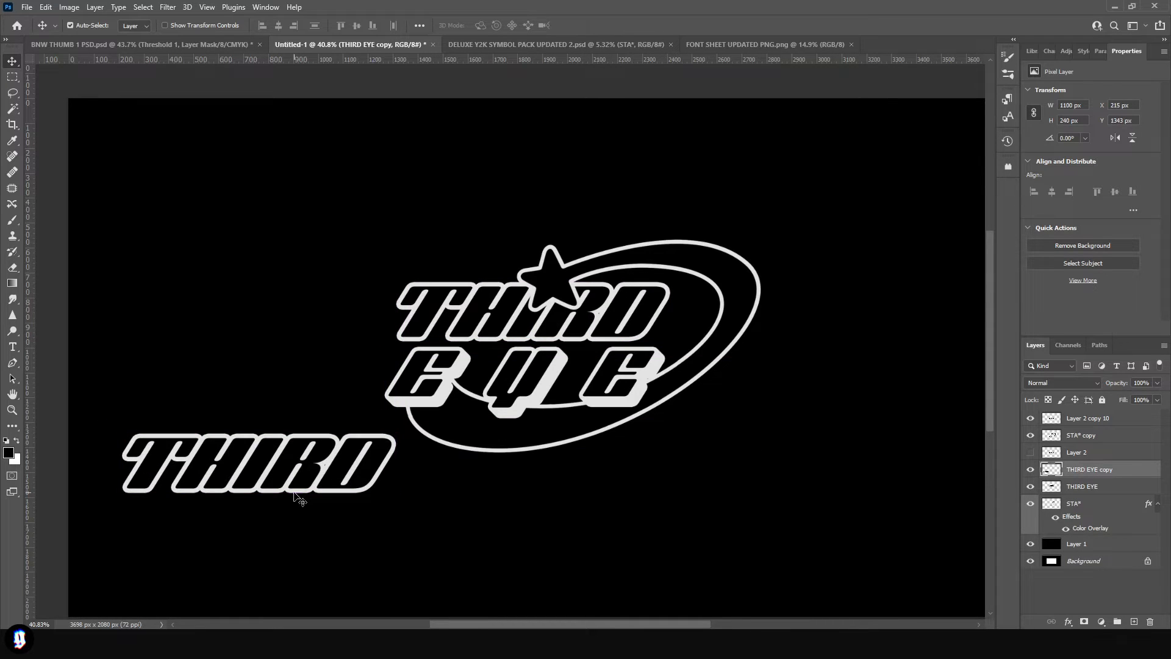
{"action": "key", "text": "ctrl+j"}
{"action": "key", "text": "Left"}
{"action": "key", "text": "Up"}
{"action": "key", "text": "ctrl+j"}
{"action": "key", "text": "Left"}
{"action": "key", "text": "Up"}
{"action": "key", "text": "ctrl+j"}
{"action": "key", "text": "Left"}
{"action": "key", "text": "Up"}
{"action": "key", "text": "ctrl+j"}
{"action": "key", "text": "Left"}
{"action": "key", "text": "Up"}
{"action": "key", "text": "ctrl+j"}
{"action": "key", "text": "Left"}
{"action": "key", "text": "Up"}
{"action": "key", "text": "ctrl+j"}
{"action": "key", "text": "Left"}
{"action": "key", "text": "Up"}
{"action": "key", "text": "ctrl+j"}
{"action": "key", "text": "Left"}
{"action": "key", "text": "Up"}
{"action": "key", "text": "ctrl+j"}
{"action": "key", "text": "Left"}
{"action": "key", "text": "Up"}
{"action": "key", "text": "ctrl+j"}
{"action": "key", "text": "Left"}
{"action": "key", "text": "Up"}
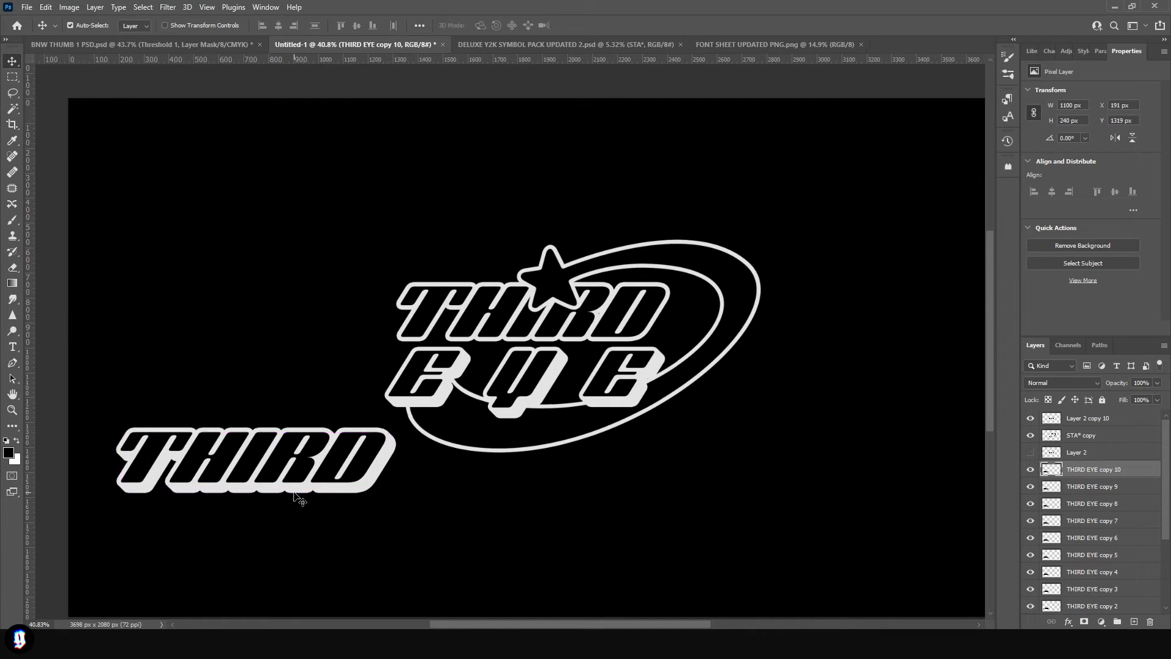
- Merge the stacked THIRD copies, place the result over the original word and hide the original THIRD EYE layer
{"action": "scroll", "coordinate": [1096, 524], "scroll_direction": "down", "scroll_amount": 3}
{"action": "left_click", "coordinate": [1095, 573], "text": "shift"}
{"action": "key", "text": "ctrl+e"}
{"action": "key", "text": "ctrl+t"}
{"action": "left_click_drag", "start_coordinate": [330, 452], "coordinate": [613, 305]}
{"action": "key", "text": "Return"}
{"action": "left_click", "coordinate": [1030, 487]}
{"action": "key", "text": "Return"}
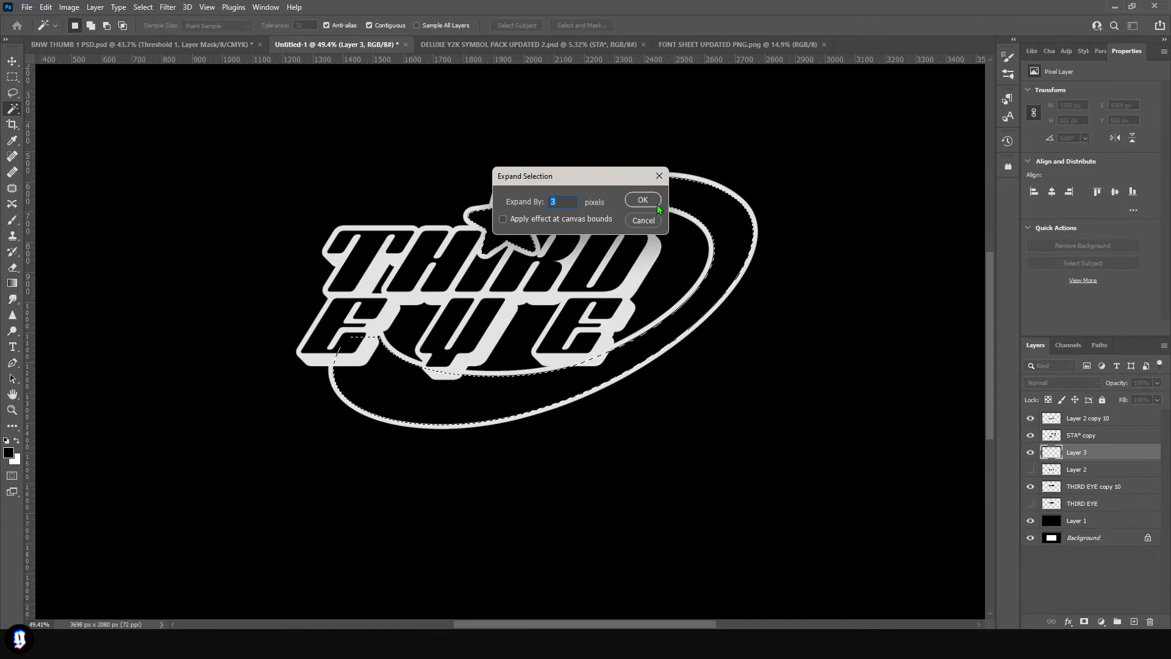
- Expand the shooting star's interior selection by 3 px, fill it with black on Layer 3 and clear the selection
{"action": "left_click", "coordinate": [629, 198]}
{"action": "key", "text": "g"}
{"action": "left_click", "coordinate": [600, 383]}
{"action": "key", "text": "ctrl+d"}
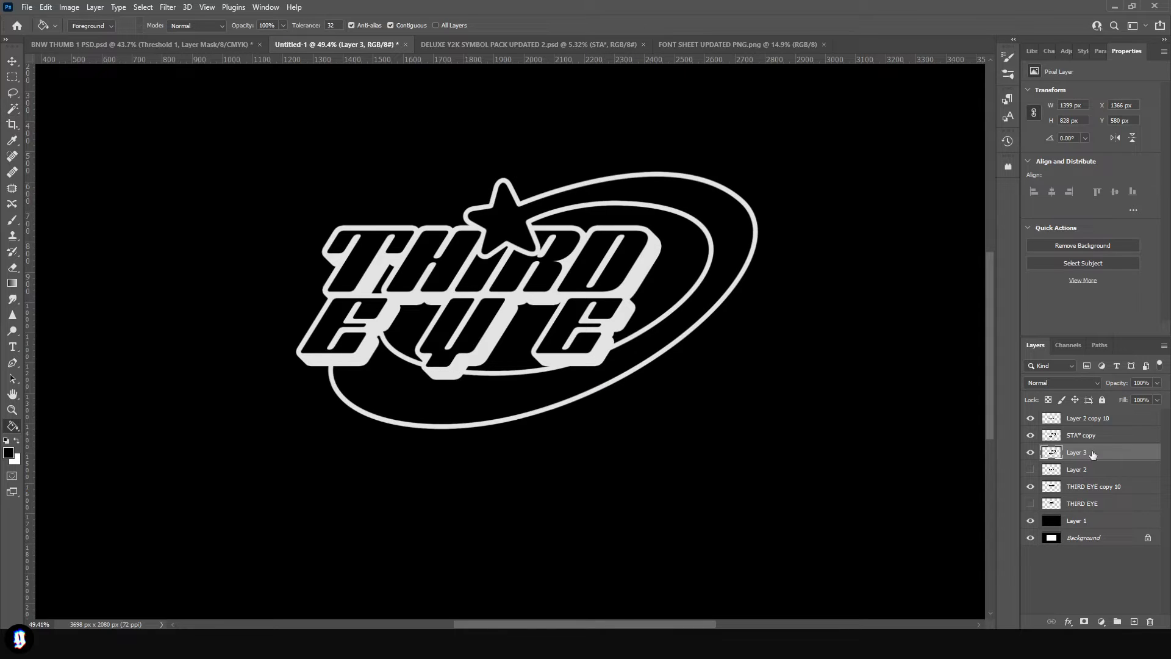
- Merge the shooting star with its black fill and extrude it with stacked duplicates, each nudged 3 px up and left
{"action": "right_click", "coordinate": [1085, 442]}
{"action": "left_click", "coordinate": [954, 473]}
{"action": "key", "text": "v"}
{"action": "key", "text": "ctrl+j"}
{"action": "key", "text": "Up"}
{"action": "key", "text": "Left"}
{"action": "key", "text": "Up"}
{"action": "key", "text": "Left"}
{"action": "key", "text": "Up"}
{"action": "key", "text": "Left"}
{"action": "key", "text": "ctrl+j"}
{"action": "key", "text": "Up"}
{"action": "key", "text": "Left"}
{"action": "key", "text": "Up"}
{"action": "key", "text": "Left"}
{"action": "key", "text": "Up"}
{"action": "key", "text": "Left"}
{"action": "key", "text": "ctrl+j"}
{"action": "key", "text": "Up"}
{"action": "key", "text": "Left"}
{"action": "key", "text": "Up"}
{"action": "key", "text": "Left"}
{"action": "key", "text": "Up"}
{"action": "key", "text": "Left"}
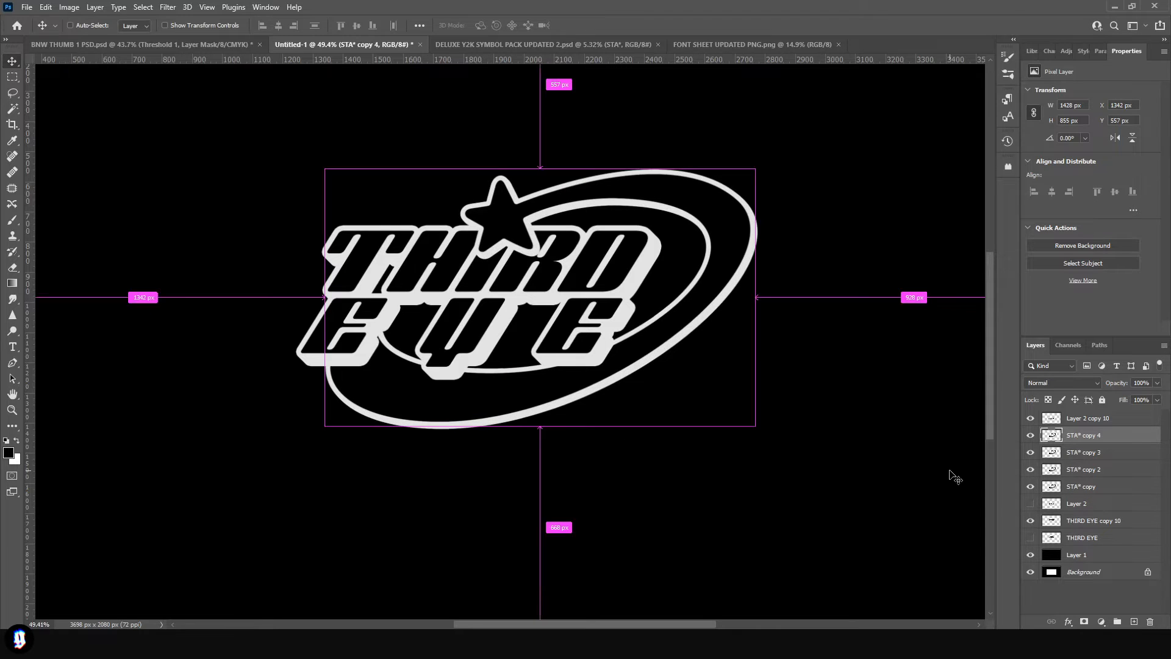
{"action": "key", "text": "ctrl+j"}
{"action": "key", "text": "Up"}
{"action": "key", "text": "Left"}
{"action": "key", "text": "Up"}
{"action": "key", "text": "Left"}
{"action": "key", "text": "Up"}
{"action": "key", "text": "Left"}
{"action": "key", "text": "ctrl+j"}
{"action": "key", "text": "Up"}
{"action": "key", "text": "Left"}
{"action": "key", "text": "Up"}
{"action": "key", "text": "Left"}
{"action": "key", "text": "Up"}
{"action": "key", "text": "Left"}
{"action": "key", "text": "ctrl+j"}
{"action": "key", "text": "Up"}
{"action": "key", "text": "Left"}
{"action": "key", "text": "Up"}
{"action": "key", "text": "Left"}
{"action": "key", "text": "Up"}
{"action": "key", "text": "Left"}
{"action": "key", "text": "ctrl+j"}
{"action": "key", "text": "Up"}
{"action": "key", "text": "Left"}
{"action": "key", "text": "Up"}
{"action": "key", "text": "Left"}
{"action": "key", "text": "Up"}
{"action": "key", "text": "Left"}
{"action": "key", "text": "ctrl+j"}
{"action": "key", "text": "Up"}
{"action": "key", "text": "Left"}
{"action": "key", "text": "Up"}
{"action": "key", "text": "Left"}
{"action": "key", "text": "Up"}
{"action": "key", "text": "Left"}
{"action": "key", "text": "ctrl+j"}
{"action": "key", "text": "Up"}
{"action": "key", "text": "Left"}
{"action": "key", "text": "Up"}
{"action": "key", "text": "Left"}
{"action": "key", "text": "Up"}
{"action": "key", "text": "Left"}
{"action": "key", "text": "ctrl+j"}
{"action": "key", "text": "Up"}
{"action": "key", "text": "Left"}
{"action": "key", "text": "Up"}
{"action": "key", "text": "Left"}
{"action": "key", "text": "Up"}
{"action": "key", "text": "Left"}
{"action": "key", "text": "ctrl+j"}
{"action": "key", "text": "Up"}
{"action": "key", "text": "Left"}
{"action": "key", "text": "Up"}
{"action": "key", "text": "Left"}
{"action": "key", "text": "Up"}
{"action": "key", "text": "Left"}
{"action": "key", "text": "ctrl+j"}
{"action": "key", "text": "Up"}
{"action": "key", "text": "Left"}
{"action": "key", "text": "Up"}
{"action": "key", "text": "Left"}
{"action": "key", "text": "Up"}
{"action": "key", "text": "Left"}
{"action": "key", "text": "ctrl+j"}
{"action": "key", "text": "Up"}
{"action": "key", "text": "Left"}
{"action": "key", "text": "Up"}
{"action": "key", "text": "Left"}
{"action": "key", "text": "Up"}
{"action": "key", "text": "Left"}
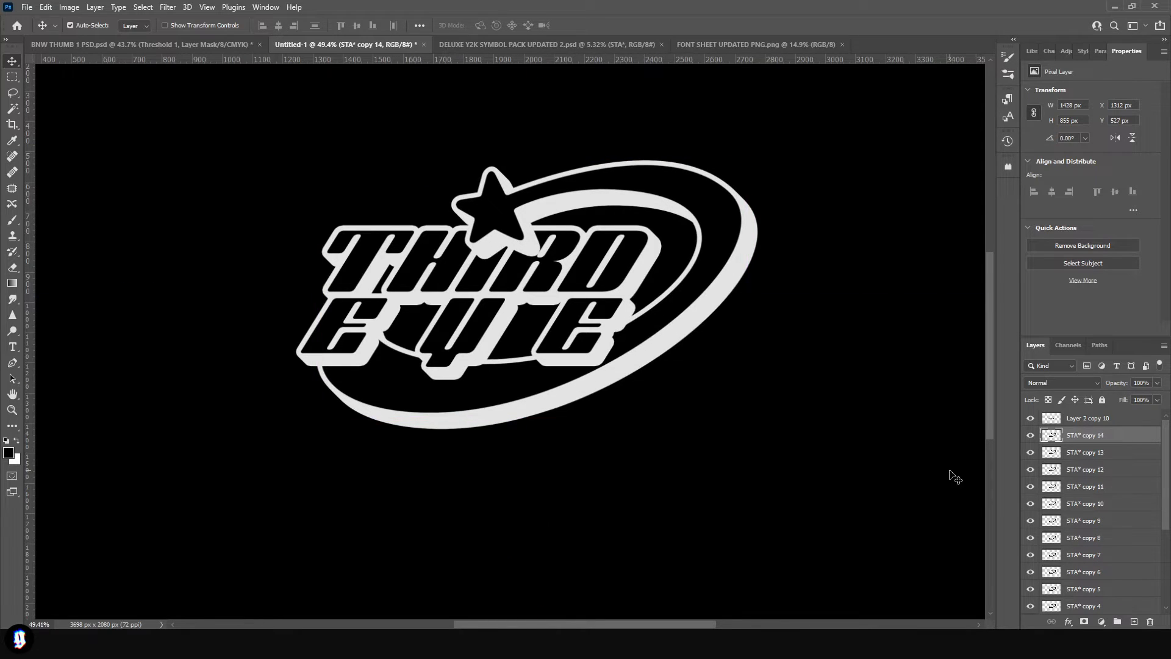
- Cut the first and last E of EYE onto separate layers and move them closer to the Y
{"action": "scroll", "coordinate": [950, 470], "scroll_direction": "up", "scroll_amount": 1}
{"action": "scroll", "coordinate": [681, 439], "scroll_direction": "down", "scroll_amount": 2}
{"action": "scroll", "coordinate": [681, 438], "scroll_direction": "up", "scroll_amount": 1}
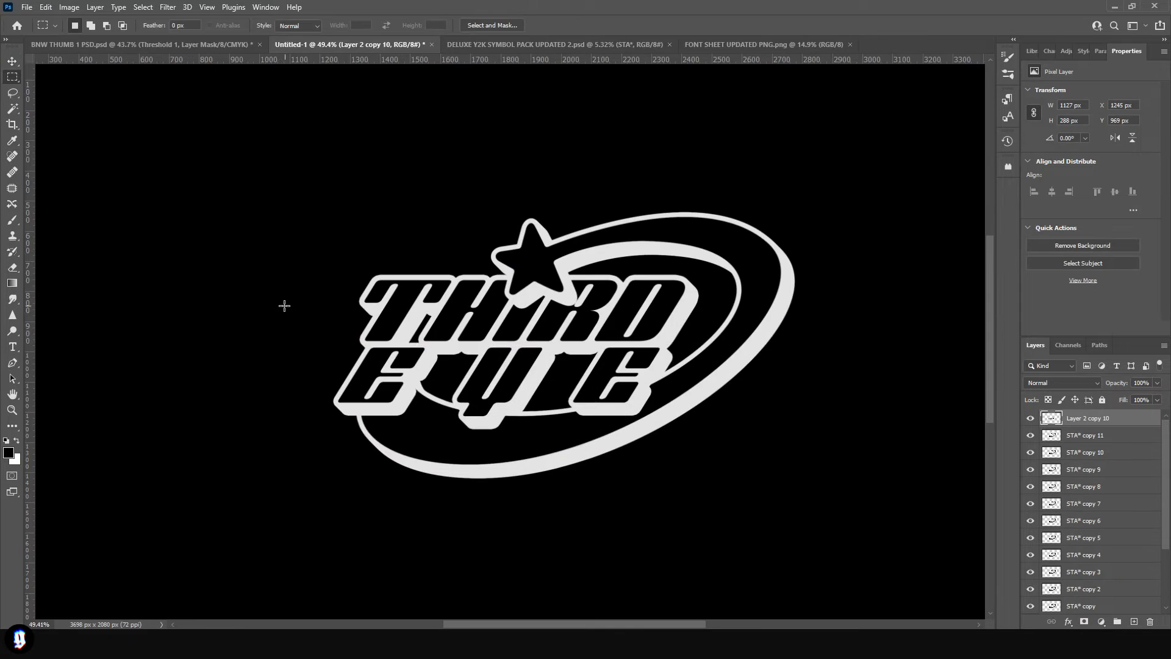
{"action": "left_click_drag", "start_coordinate": [279, 308], "coordinate": [444, 456]}
{"action": "key", "text": "ctrl+x"}
{"action": "key", "text": "ctrl+v"}
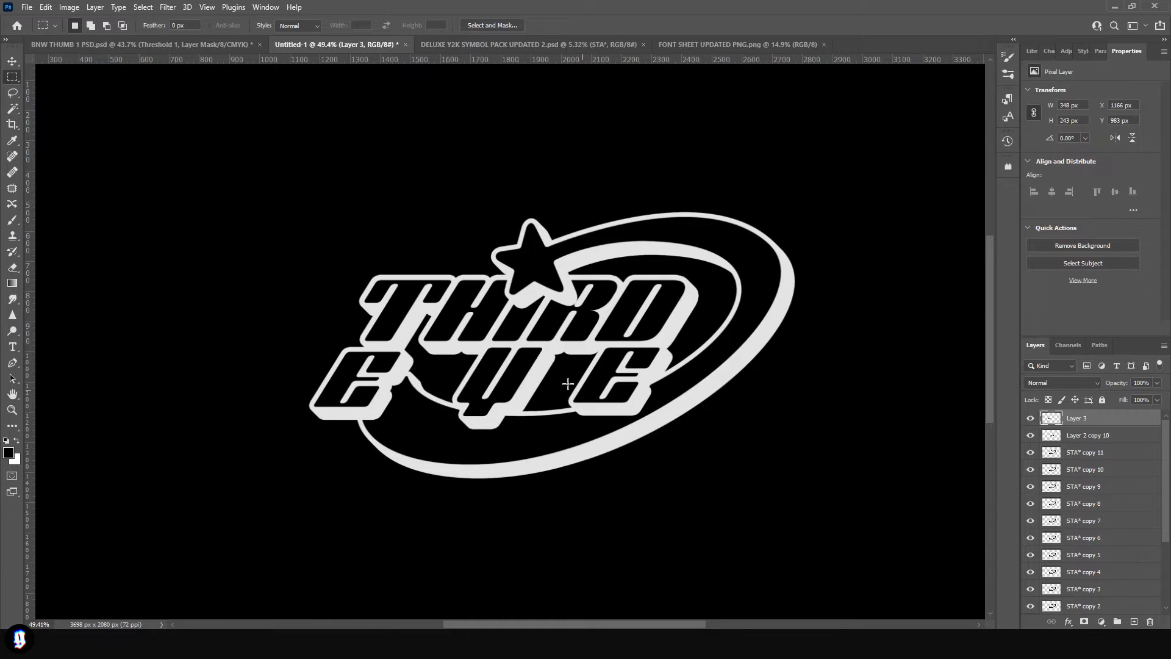
{"action": "key", "text": "v"}
{"action": "left_click_drag", "start_coordinate": [401, 401], "coordinate": [478, 412]}
{"action": "left_click", "coordinate": [13, 77]}
{"action": "left_click_drag", "start_coordinate": [581, 329], "coordinate": [698, 450]}
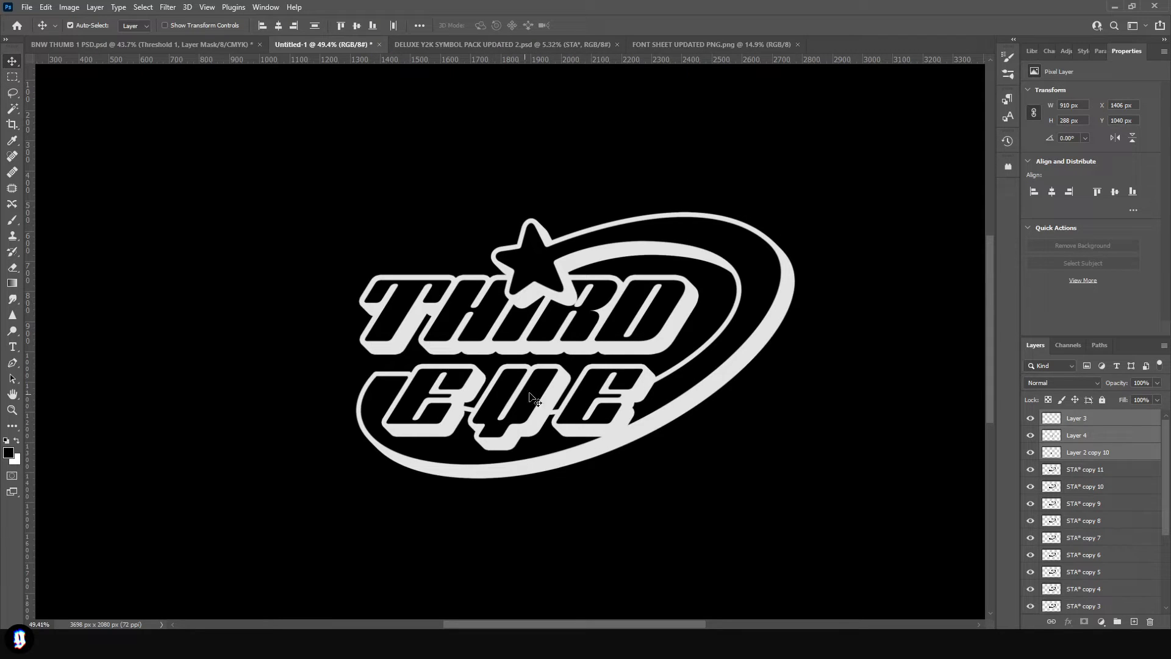
- Group the three EYE letter layers and move them tightly beneath THIRD, extending slightly past its left edge
{"action": "left_click", "coordinate": [1117, 622]}
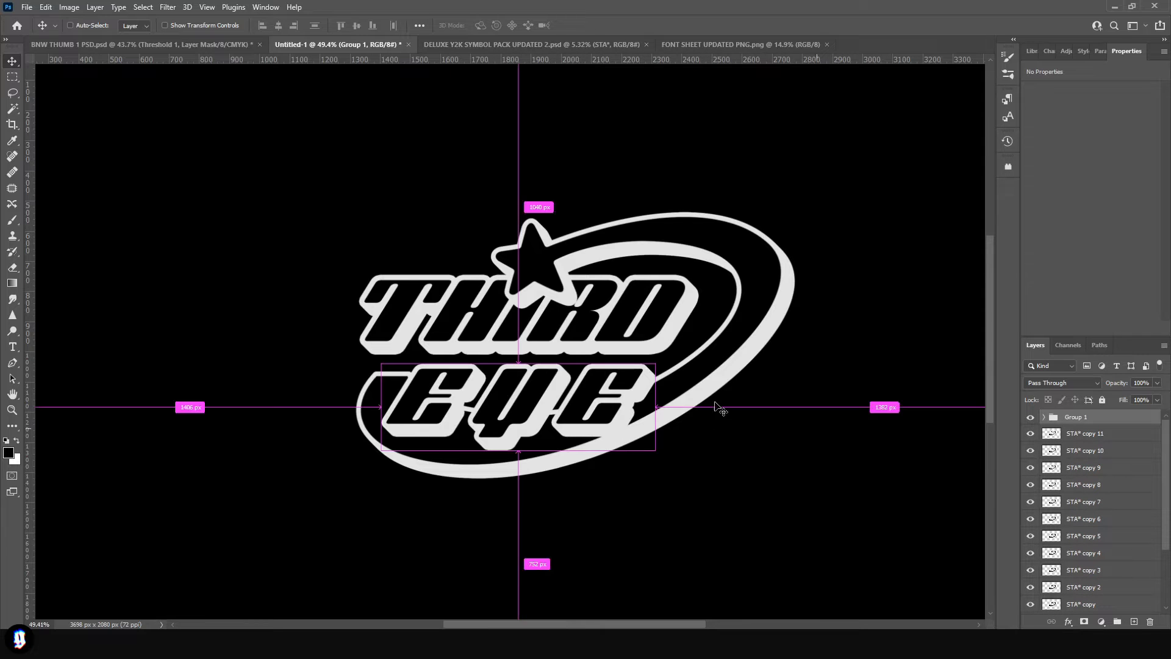
{"action": "key", "text": "ctrl+t"}
{"action": "left_click_drag", "start_coordinate": [598, 405], "coordinate": [551, 388]}
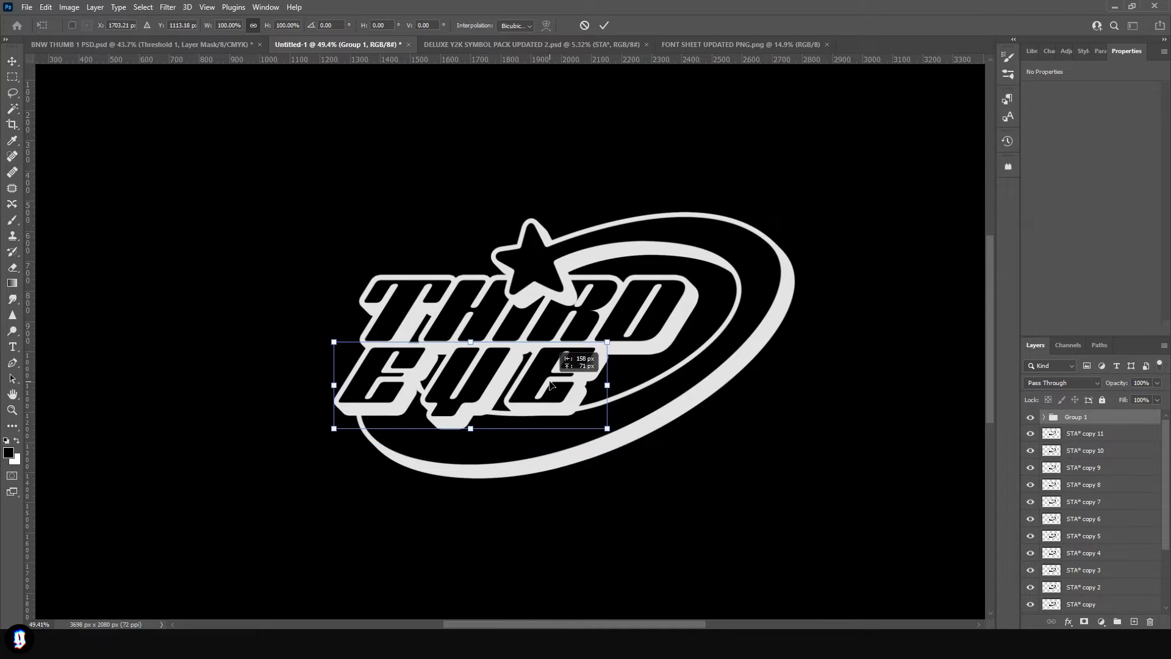
{"action": "key", "text": "Return"}
{"action": "scroll", "coordinate": [521, 443], "scroll_direction": "down", "scroll_amount": 2}
{"action": "left_click", "coordinate": [521, 443]}
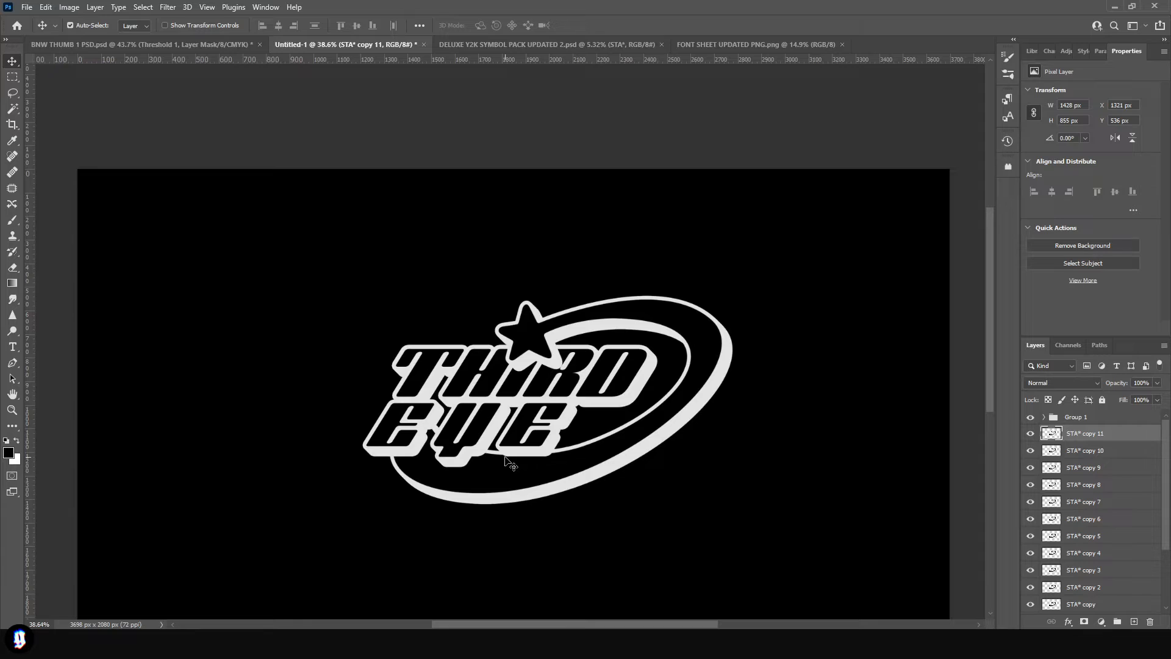
{"action": "left_click", "coordinate": [542, 455]}
{"action": "scroll", "coordinate": [541, 418], "scroll_direction": "up", "scroll_amount": 4}
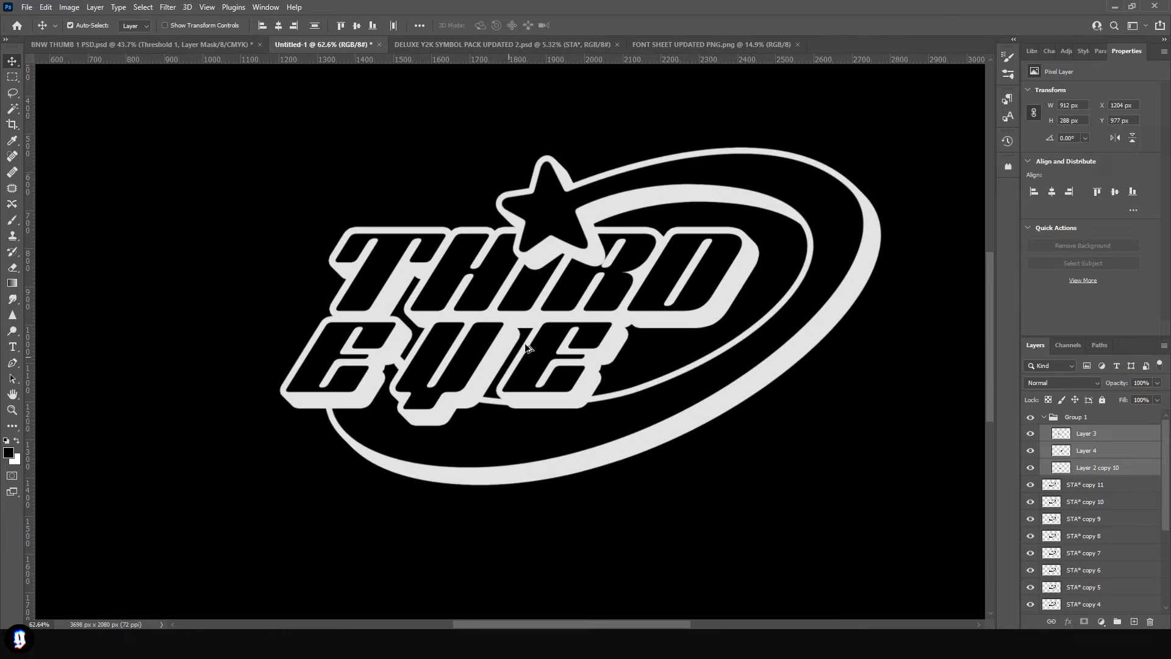
{"action": "scroll", "coordinate": [511, 359], "scroll_direction": "down", "scroll_amount": 4}
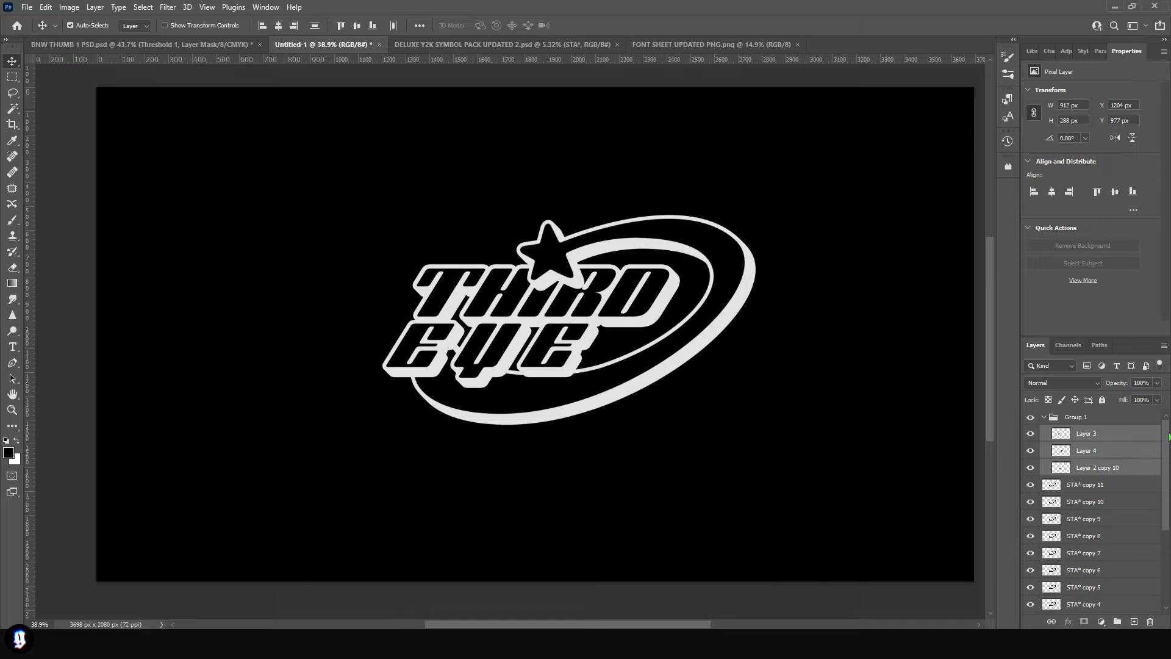
- Group all the lettering and shooting star layers above the black Layer 1
{"action": "left_click", "coordinate": [1069, 419]}
{"action": "scroll", "coordinate": [1092, 524], "scroll_direction": "down", "scroll_amount": 3}
{"action": "left_click", "coordinate": [1074, 579], "text": "shift"}
{"action": "left_click_drag", "start_coordinate": [1073, 579], "coordinate": [1116, 622]}
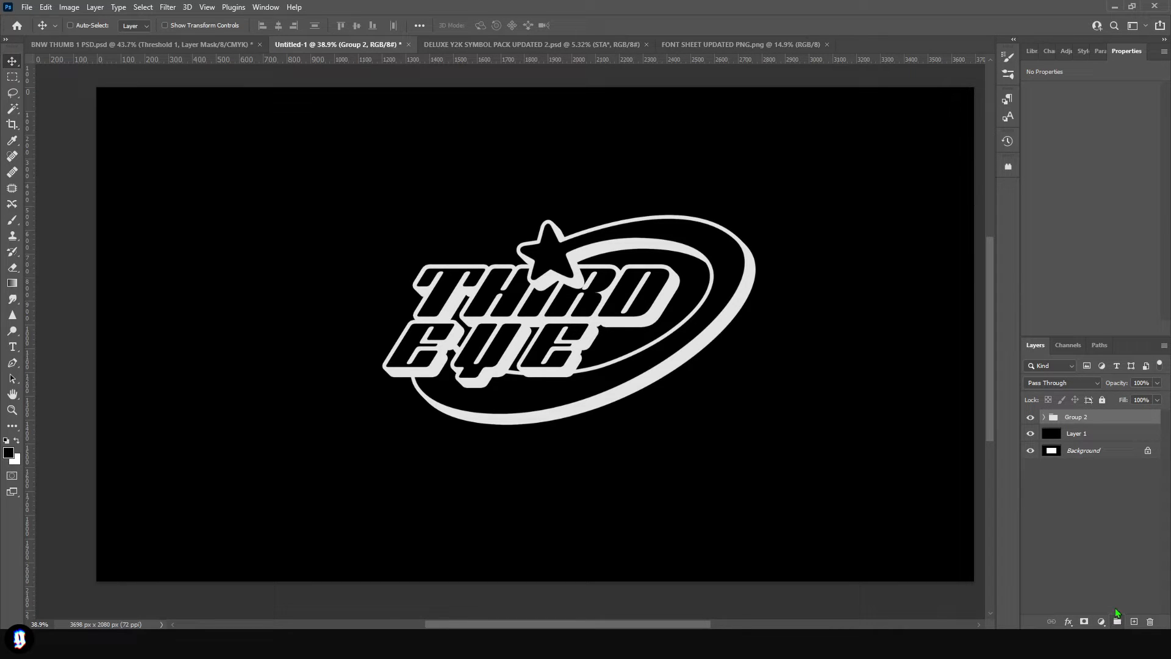
- Duplicate the logo group, hide the original, and merge the copy into a single layer
{"action": "key", "text": "ctrl+j"}
{"action": "left_click", "coordinate": [1031, 433]}
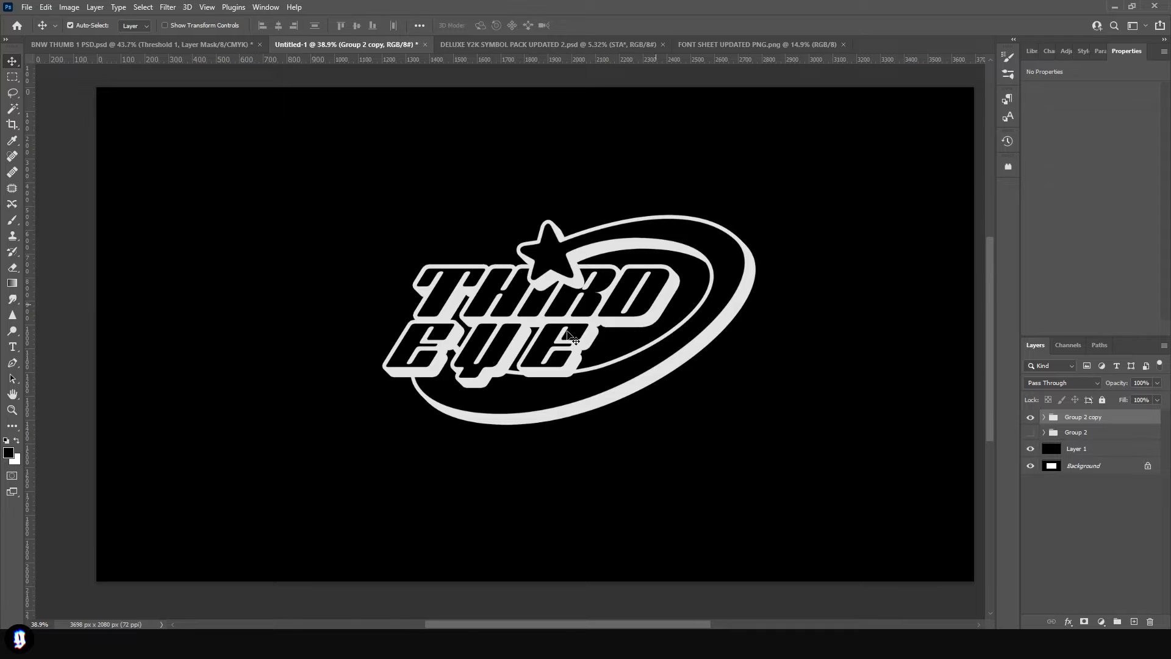
{"action": "right_click", "coordinate": [1124, 420]}
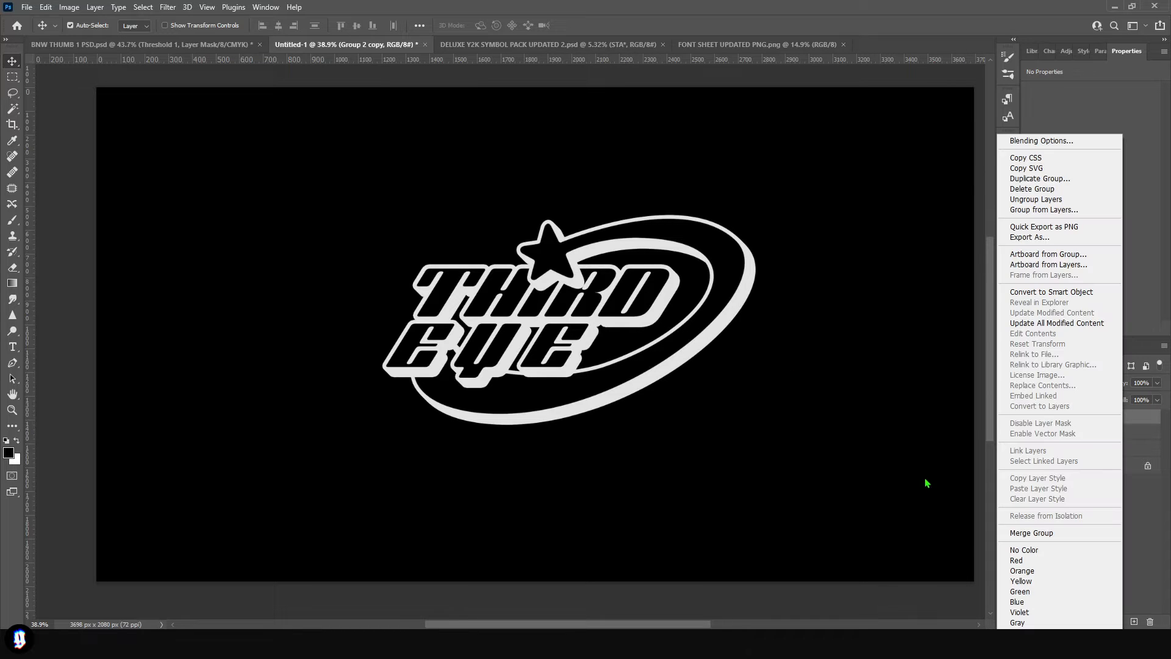
{"action": "left_click", "coordinate": [1032, 533]}
- Add an 18 px outside stroke in purple c170ff to the merged logo and rasterize the layer style
{"action": "double_click", "coordinate": [1102, 417]}
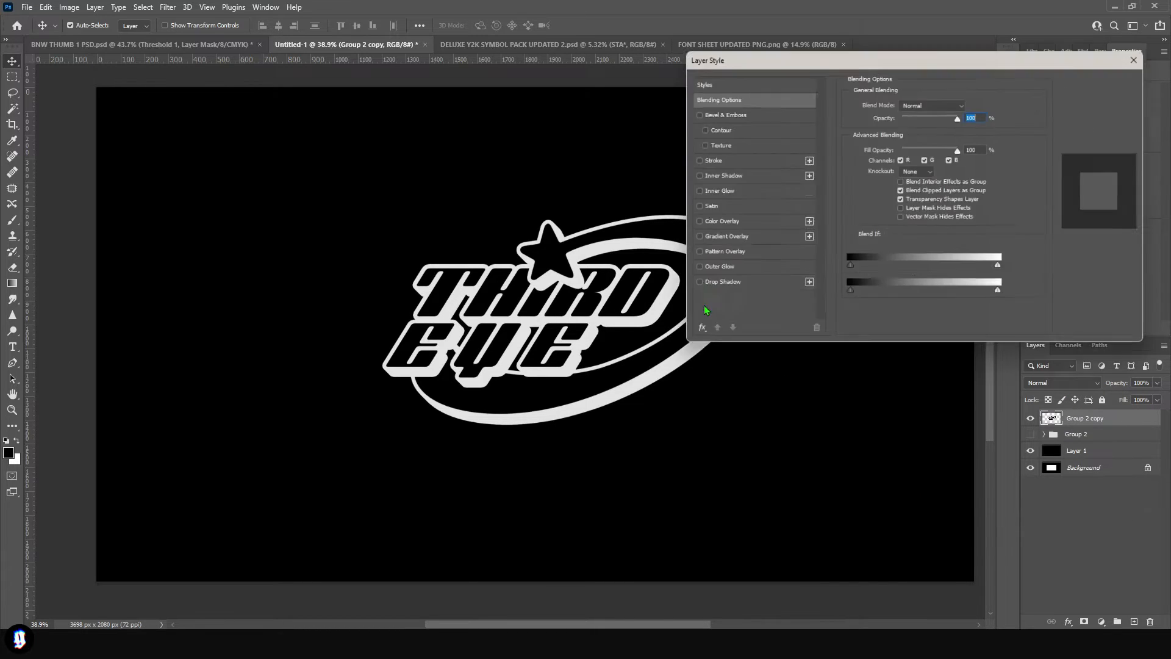
{"action": "left_click", "coordinate": [717, 162]}
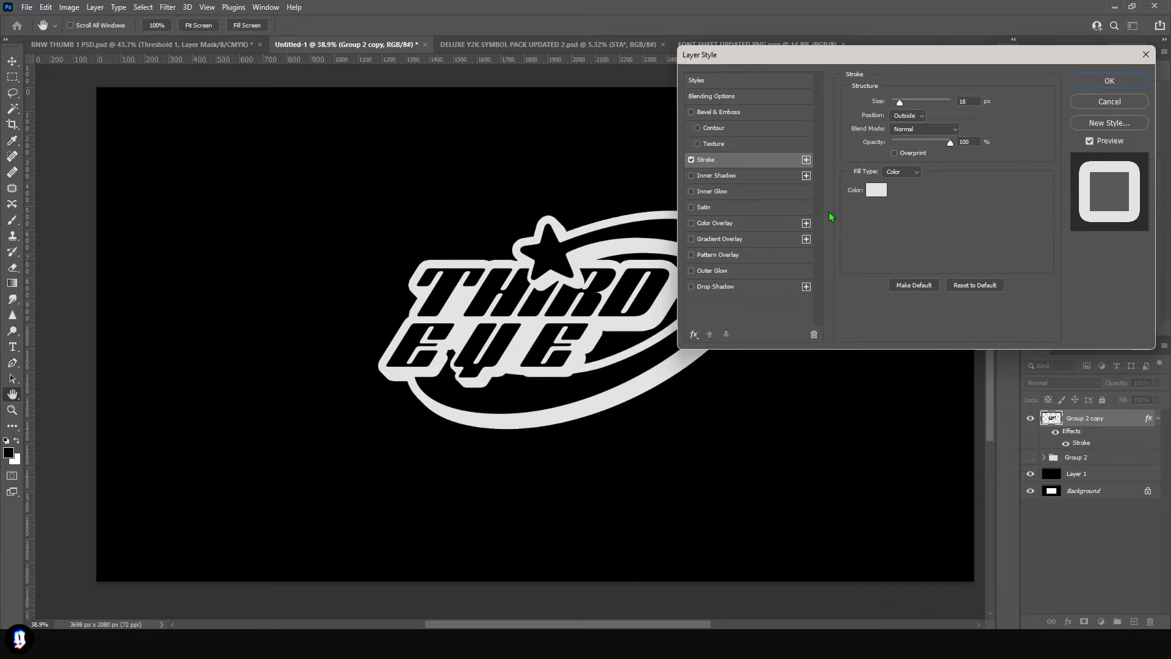
{"action": "left_click", "coordinate": [876, 190]}
{"action": "left_click", "coordinate": [935, 269]}
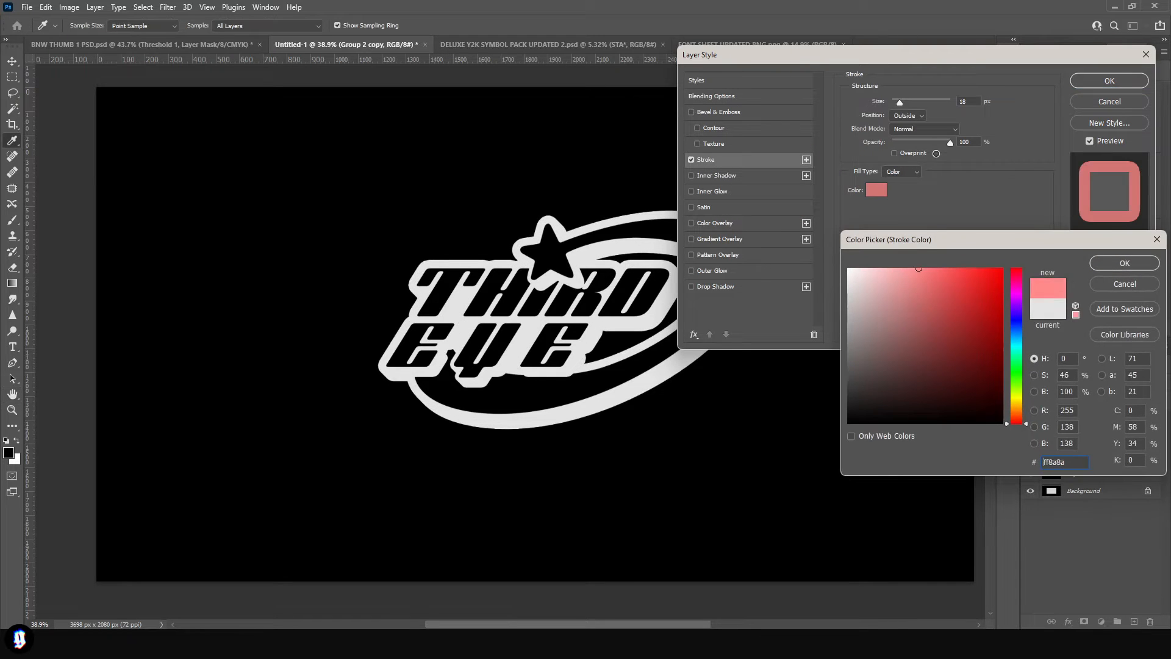
{"action": "left_click", "coordinate": [1017, 305]}
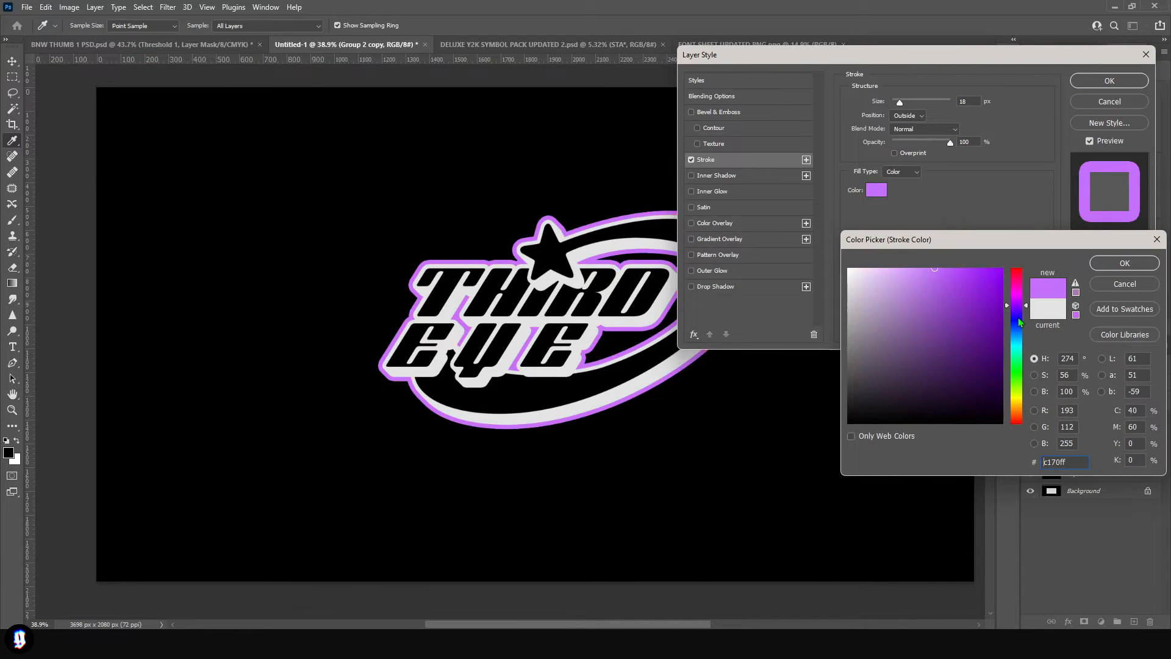
{"action": "left_click", "coordinate": [1122, 264]}
{"action": "right_click", "coordinate": [1121, 419]}
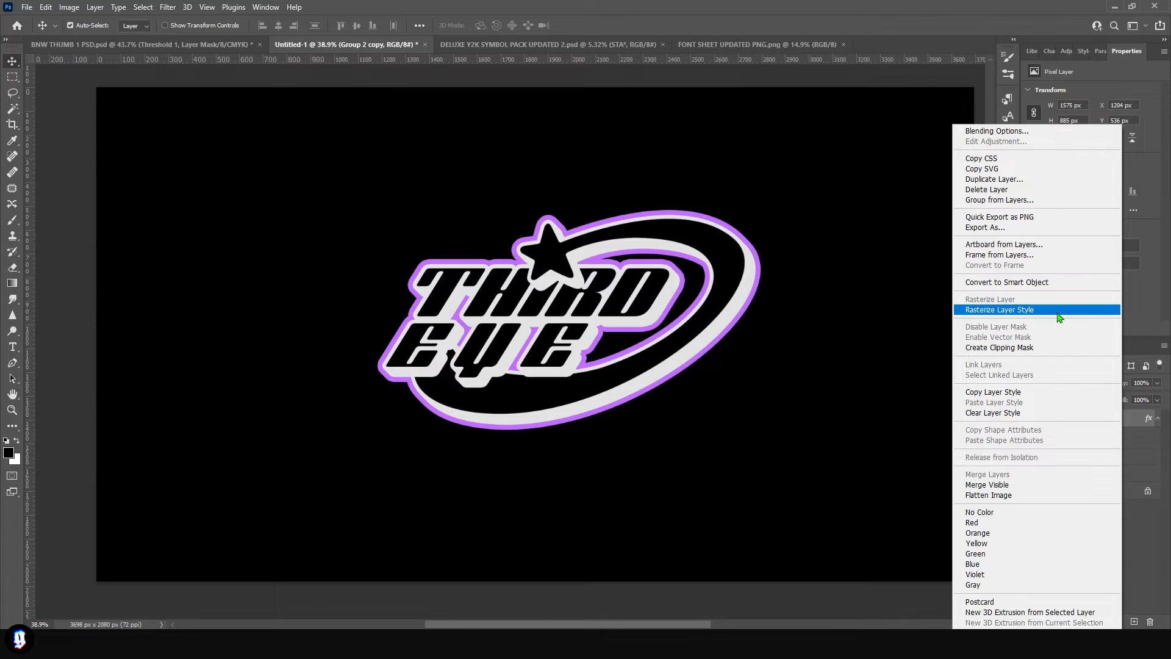
{"action": "left_click", "coordinate": [1059, 310]}
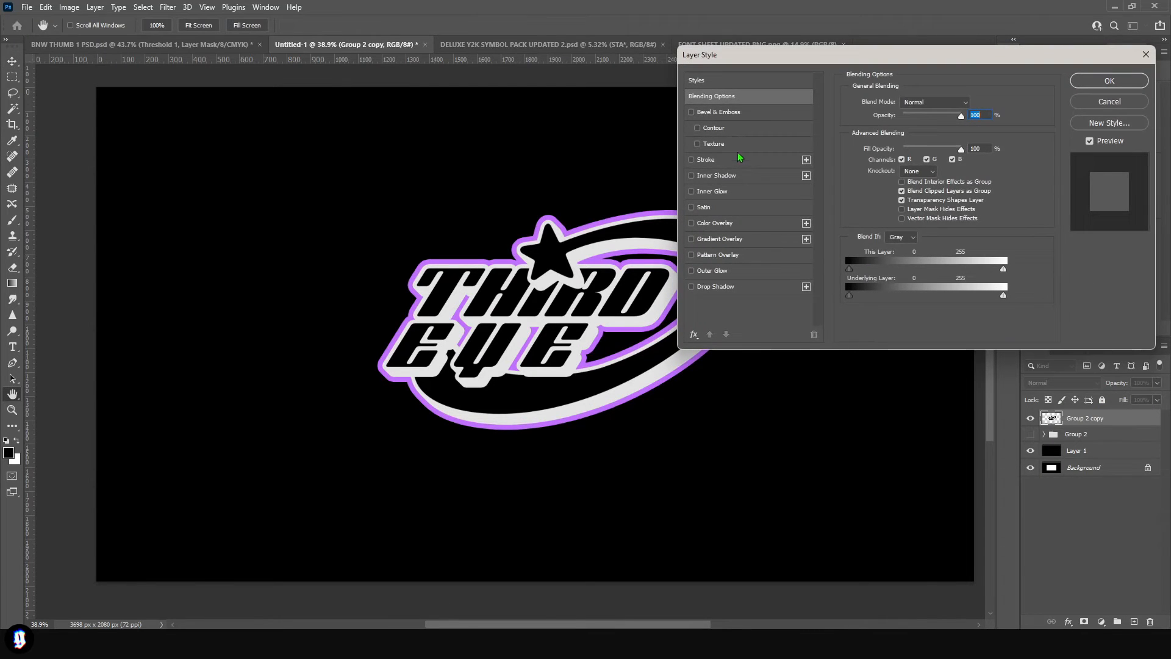
- Add a second 18 px outside stroke in the logo's off-white colour and rasterize the layer style
{"action": "left_click", "coordinate": [710, 161]}
{"action": "left_click", "coordinate": [877, 191]}
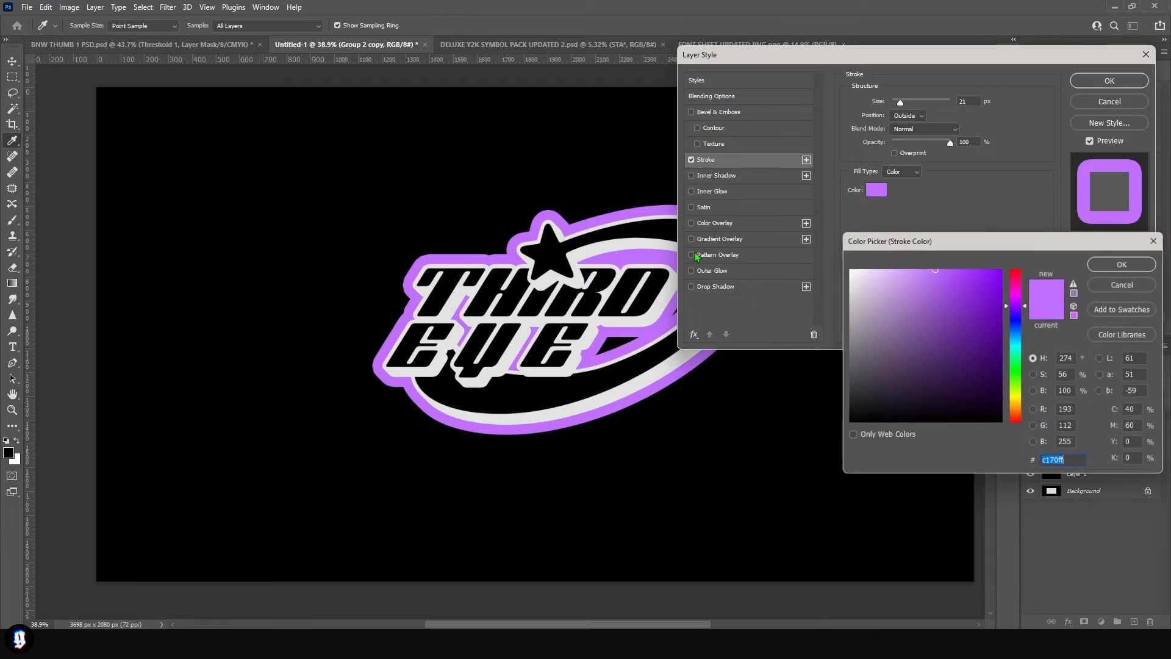
{"action": "left_click", "coordinate": [669, 280]}
{"action": "key", "text": "Return"}
{"action": "left_click_drag", "start_coordinate": [901, 102], "coordinate": [900, 103]}
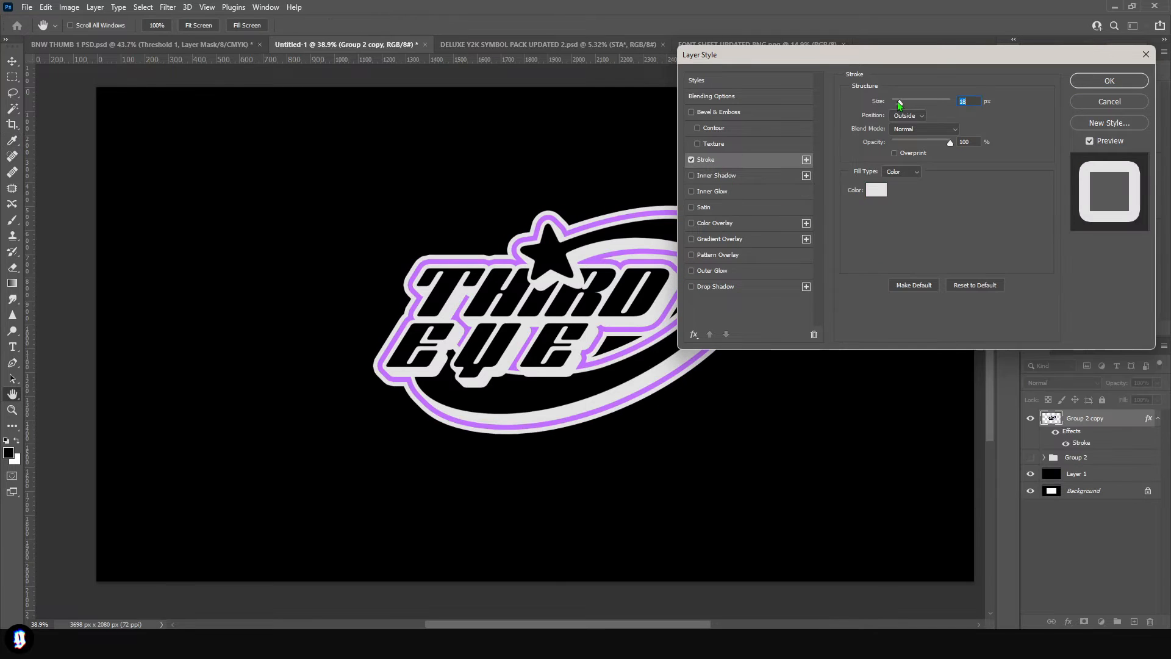
{"action": "left_click", "coordinate": [1111, 82]}
{"action": "right_click", "coordinate": [1116, 420]}
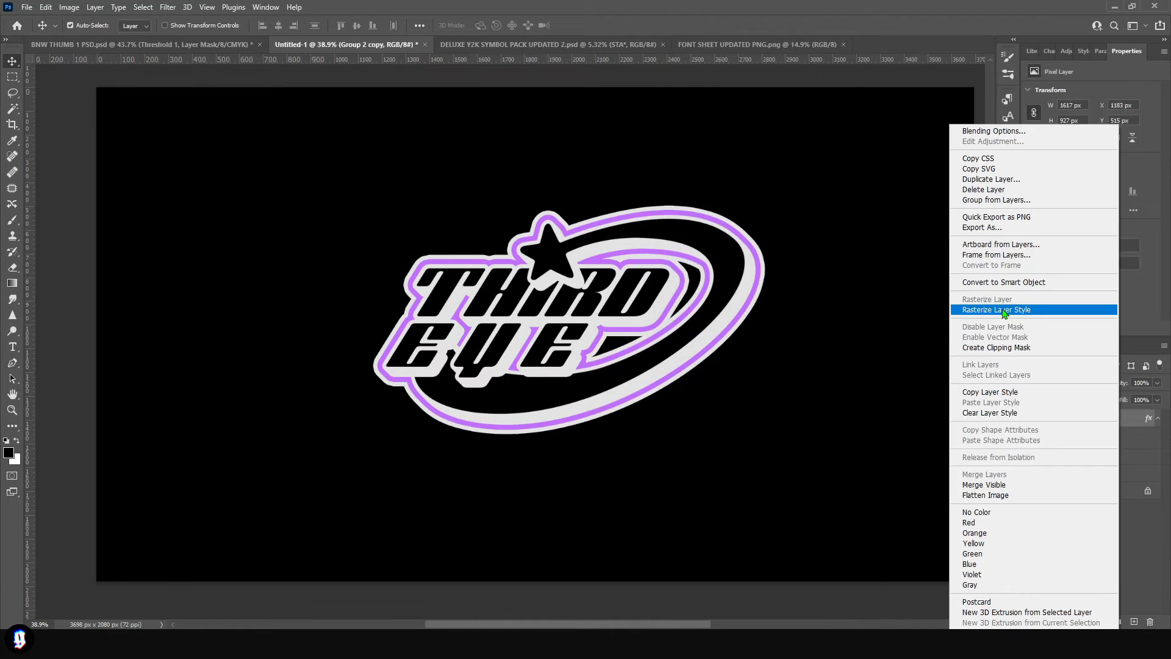
{"action": "left_click", "coordinate": [1003, 310]}
- Select and delete every purple stroke area around the logo with the Magic Wand, then clear the selection
{"action": "key", "text": "w"}
{"action": "scroll", "coordinate": [528, 272], "scroll_direction": "up", "scroll_amount": 5}
{"action": "left_click", "coordinate": [519, 267]}
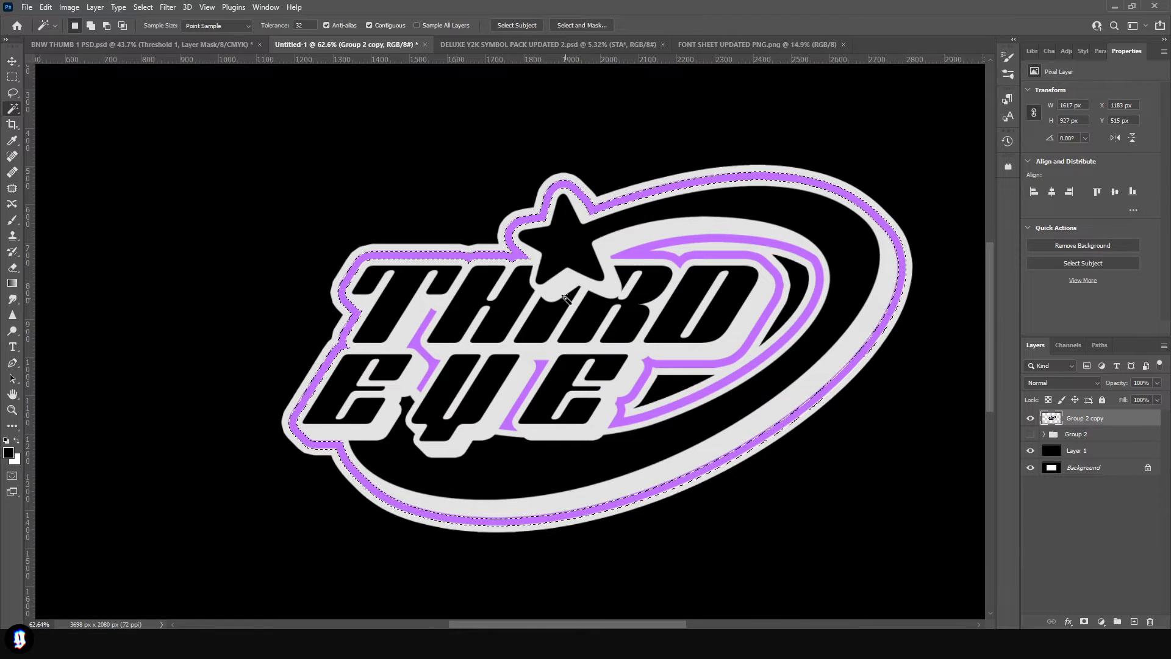
{"action": "key", "text": "Delete"}
{"action": "left_click", "coordinate": [701, 367]}
{"action": "key", "text": "Delete"}
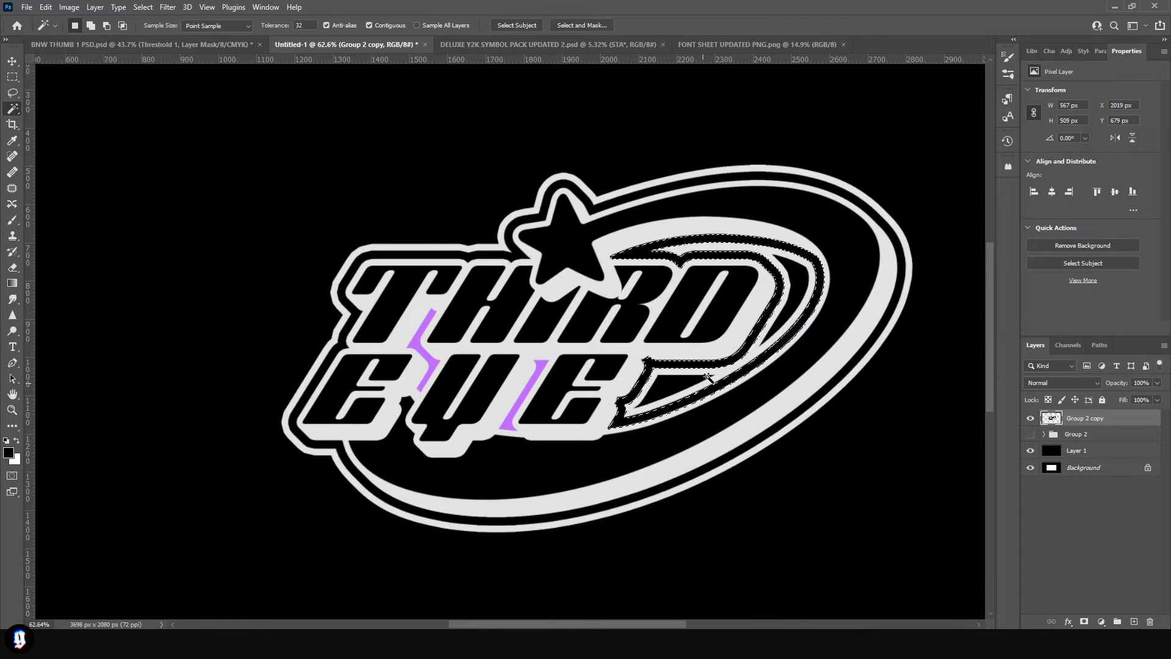
{"action": "left_click", "coordinate": [524, 396]}
{"action": "key", "text": "Delete"}
{"action": "left_click", "coordinate": [424, 354]}
{"action": "key", "text": "Delete"}
{"action": "scroll", "coordinate": [541, 455], "scroll_direction": "down", "scroll_amount": 3}
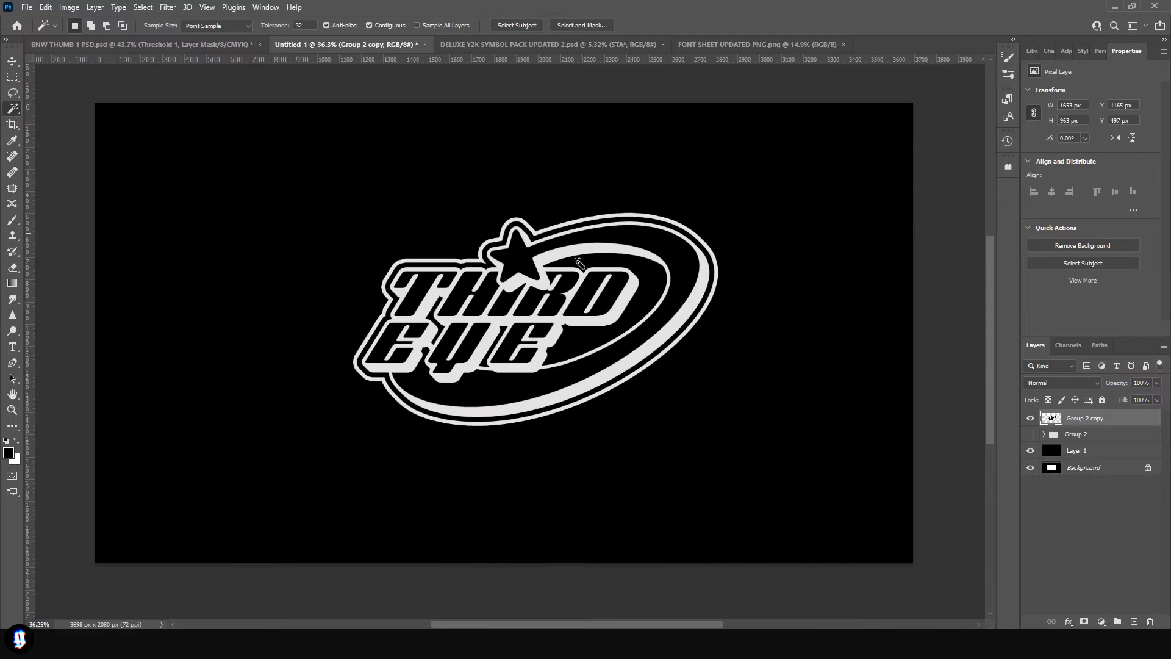
{"action": "left_click", "coordinate": [618, 358]}
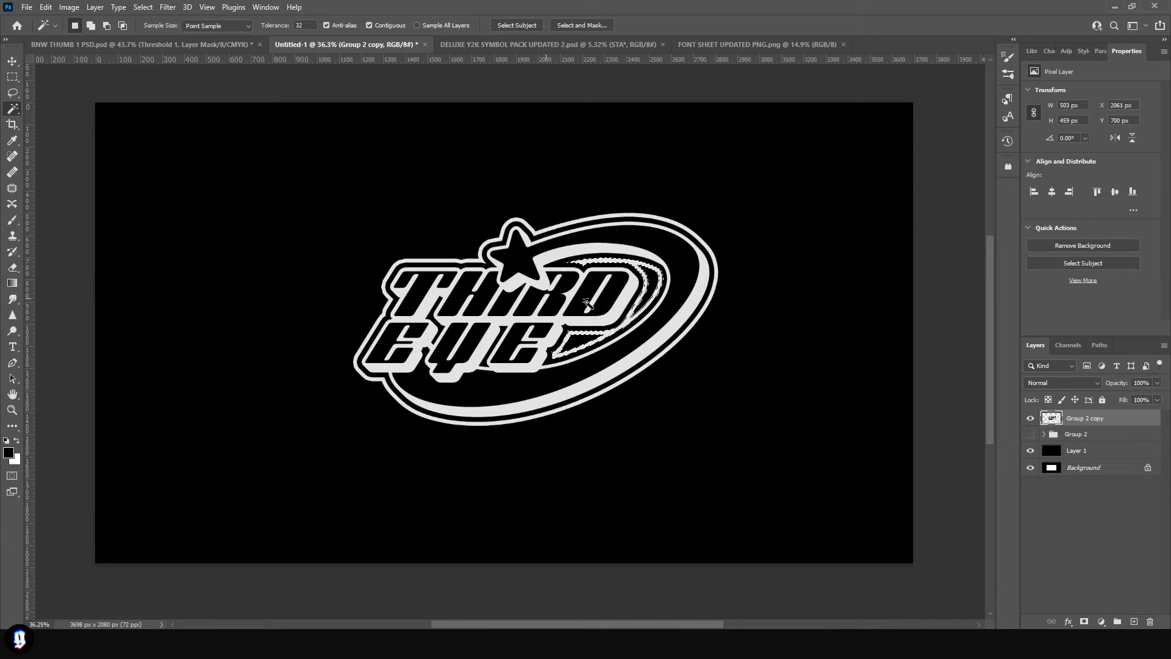
{"action": "key", "text": "ctrl+d"}
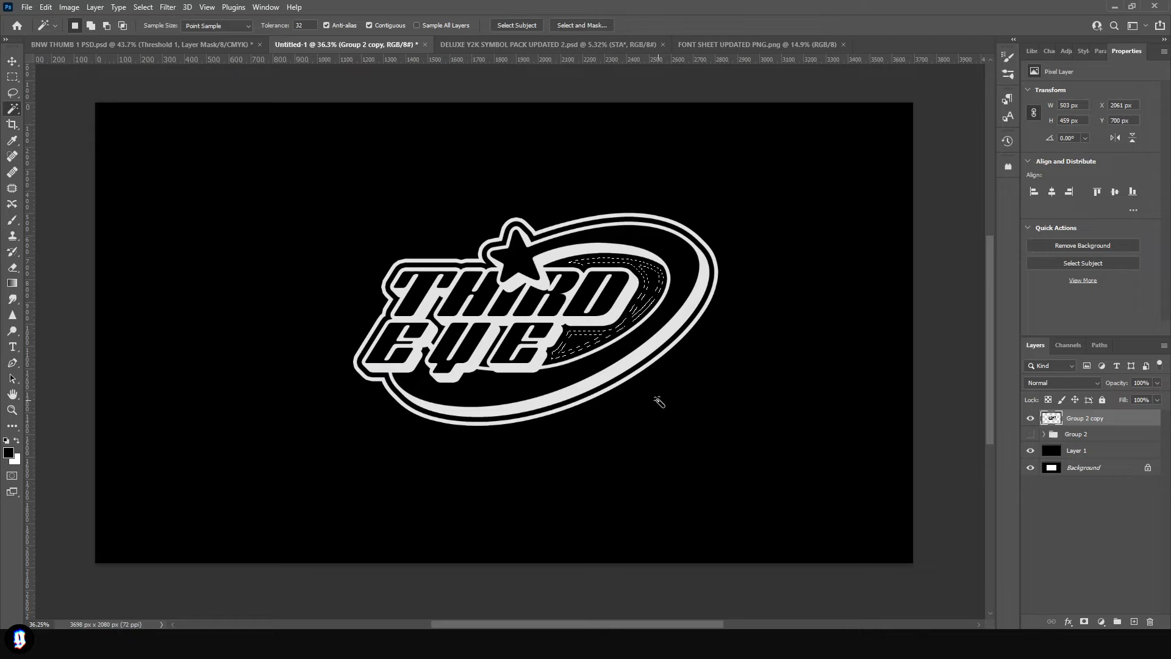
- Place the outlined and plain logos side by side on the black half, and invert their merged duplicate on the white half
{"action": "key", "text": "v"}
{"action": "scroll", "coordinate": [562, 379], "scroll_direction": "down", "scroll_amount": 3}
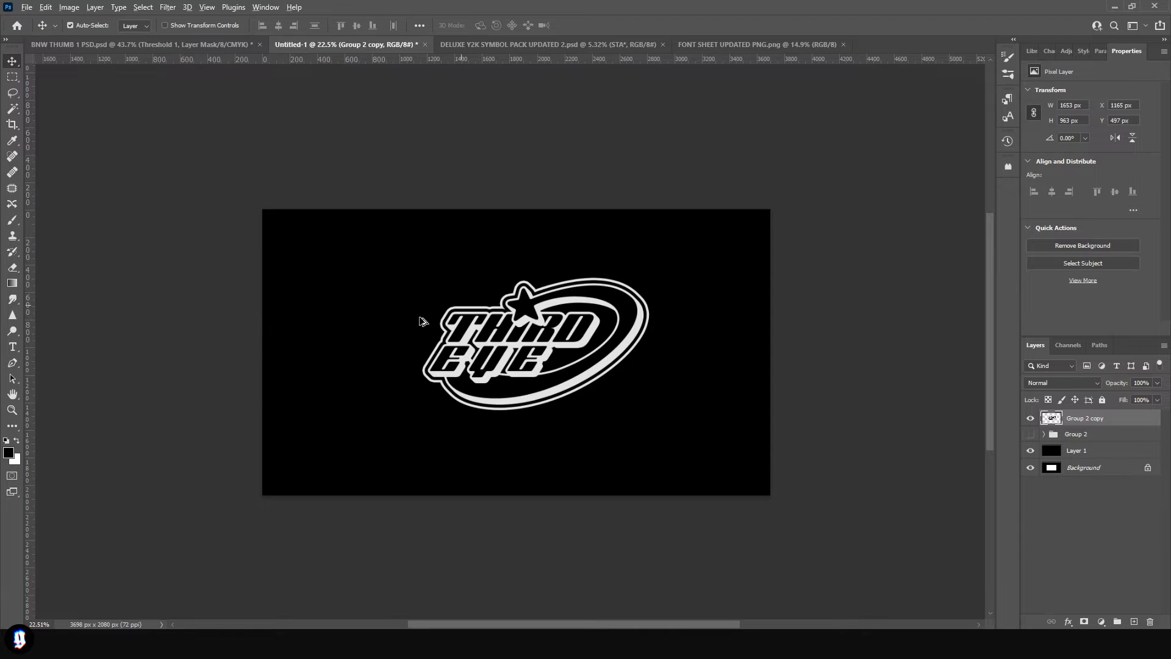
{"action": "scroll", "coordinate": [522, 379], "scroll_direction": "up", "scroll_amount": 1}
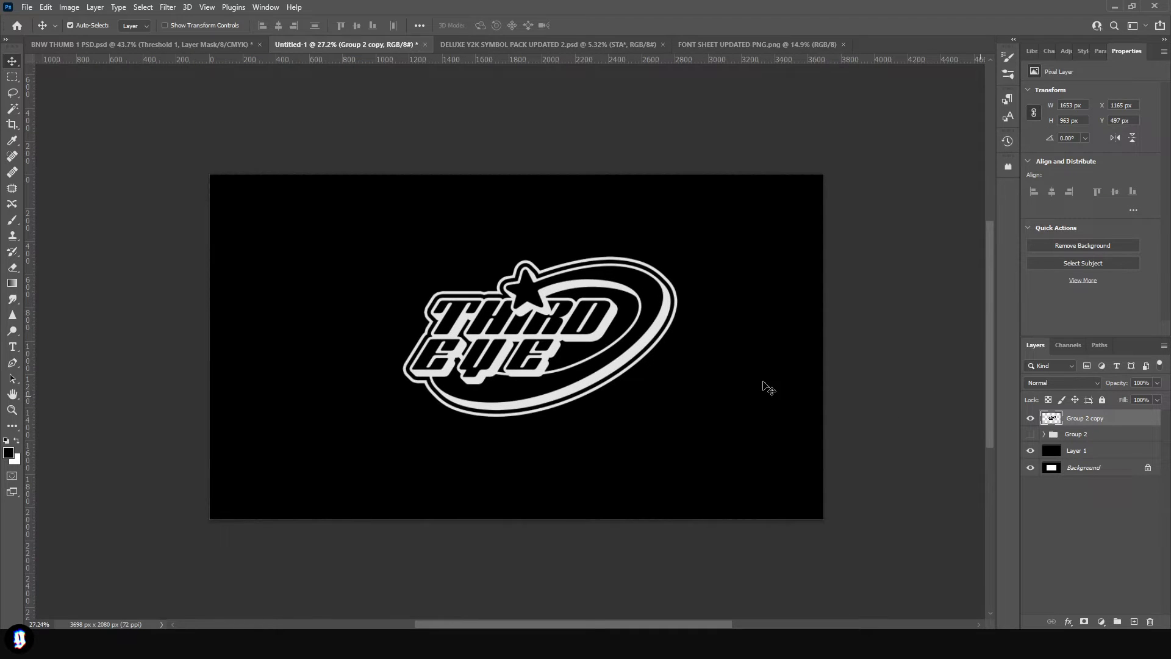
{"action": "left_click_drag", "start_coordinate": [602, 325], "coordinate": [433, 347]}
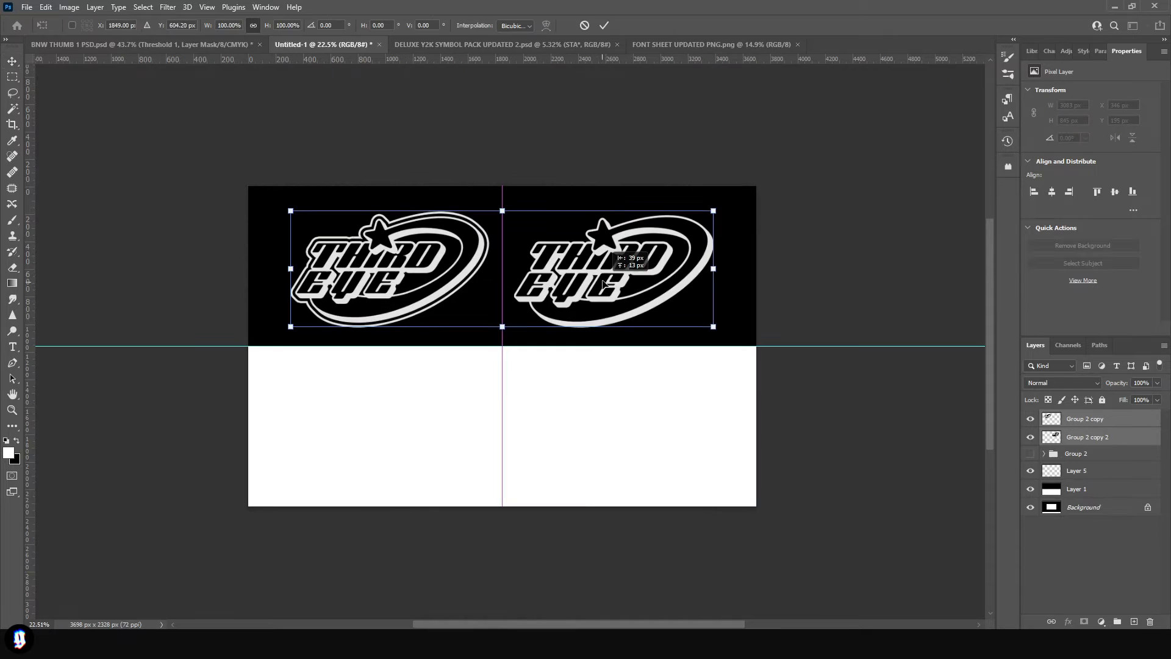
{"action": "left_click_drag", "start_coordinate": [604, 284], "coordinate": [604, 284]}
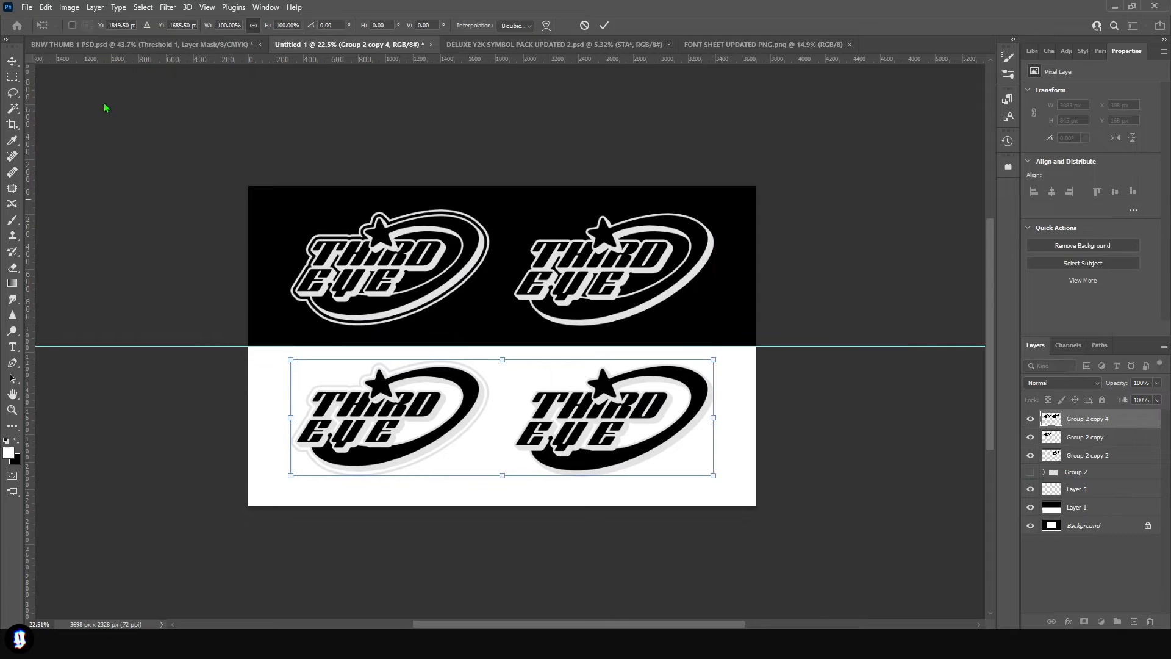
{"action": "key", "text": "Return"}
{"action": "left_click", "coordinate": [69, 6]}
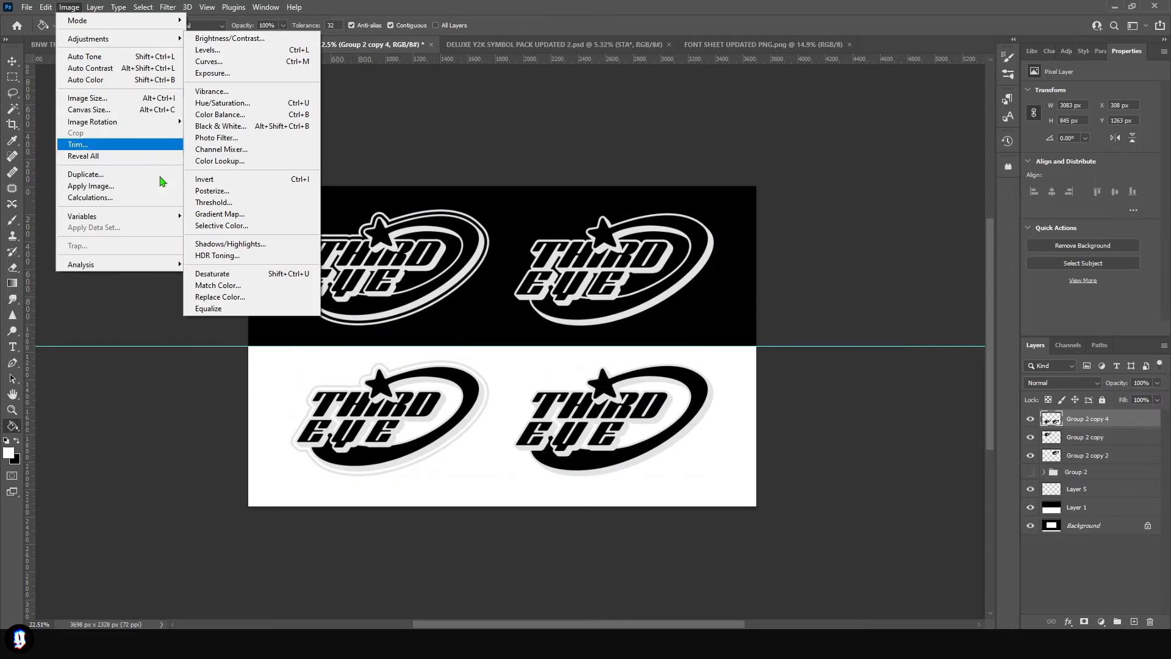
{"action": "left_click", "coordinate": [204, 179]}
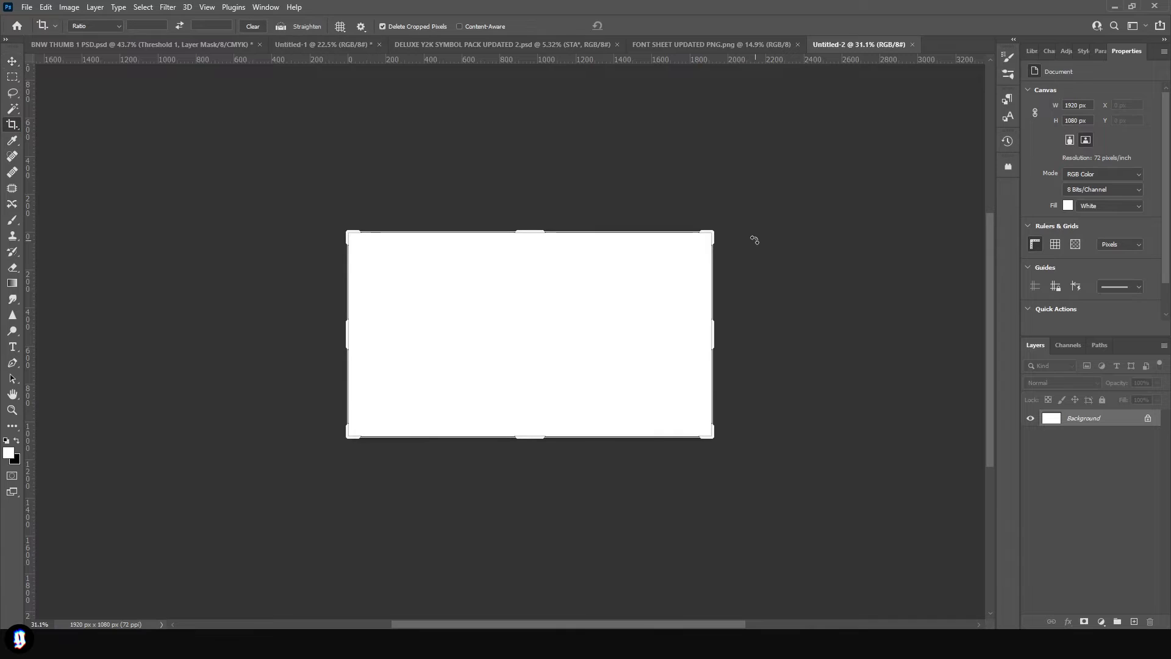
- Enlarge the new 1920 x 1080 document's canvas to about 3798 x 2136 px and fill a new layer with white
{"action": "left_click_drag", "start_coordinate": [714, 234], "coordinate": [894, 134]}
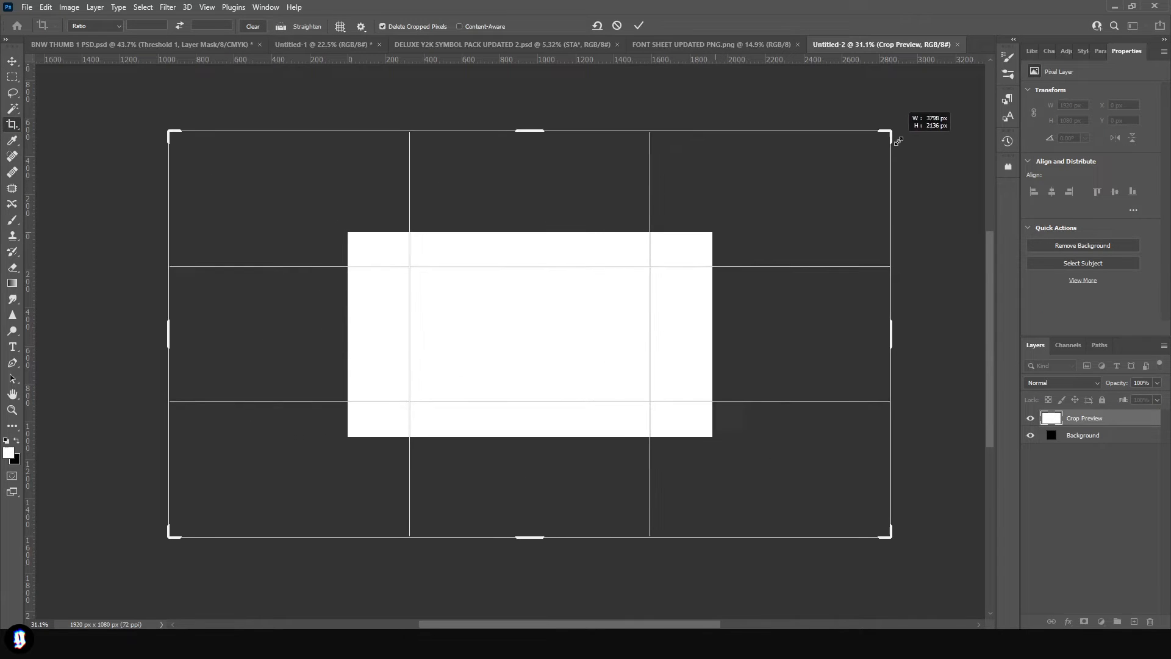
{"action": "key", "text": "Return"}
{"action": "key", "text": "g"}
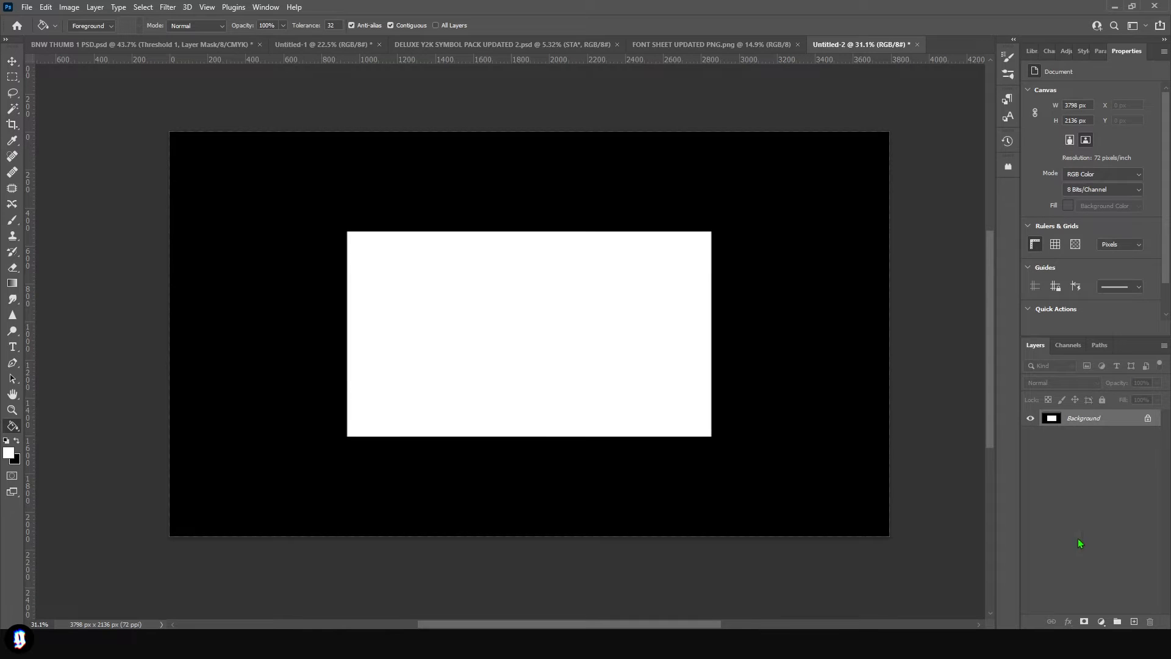
{"action": "left_click", "coordinate": [1134, 621]}
{"action": "left_click", "coordinate": [431, 390]}
{"action": "key", "text": "v"}
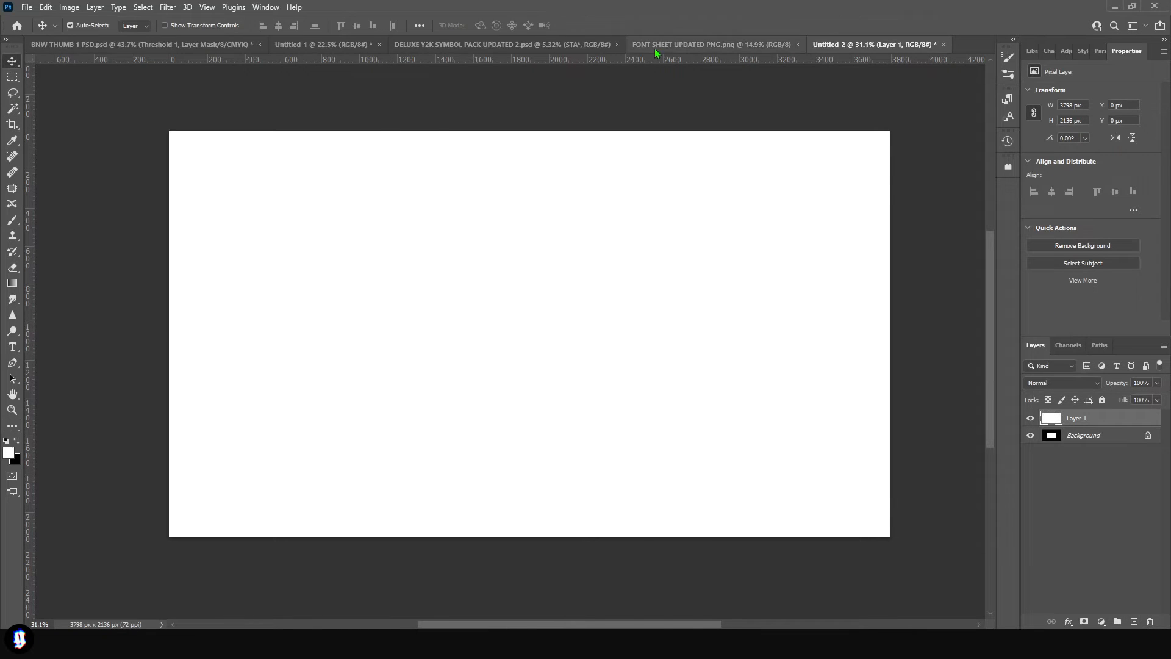
- Browse the Y2K font sheet, then set the sample text in the new document to GauFontPopMagic Regular
{"action": "left_click", "coordinate": [654, 48]}
{"action": "scroll", "coordinate": [453, 471], "scroll_direction": "down", "scroll_amount": 3}
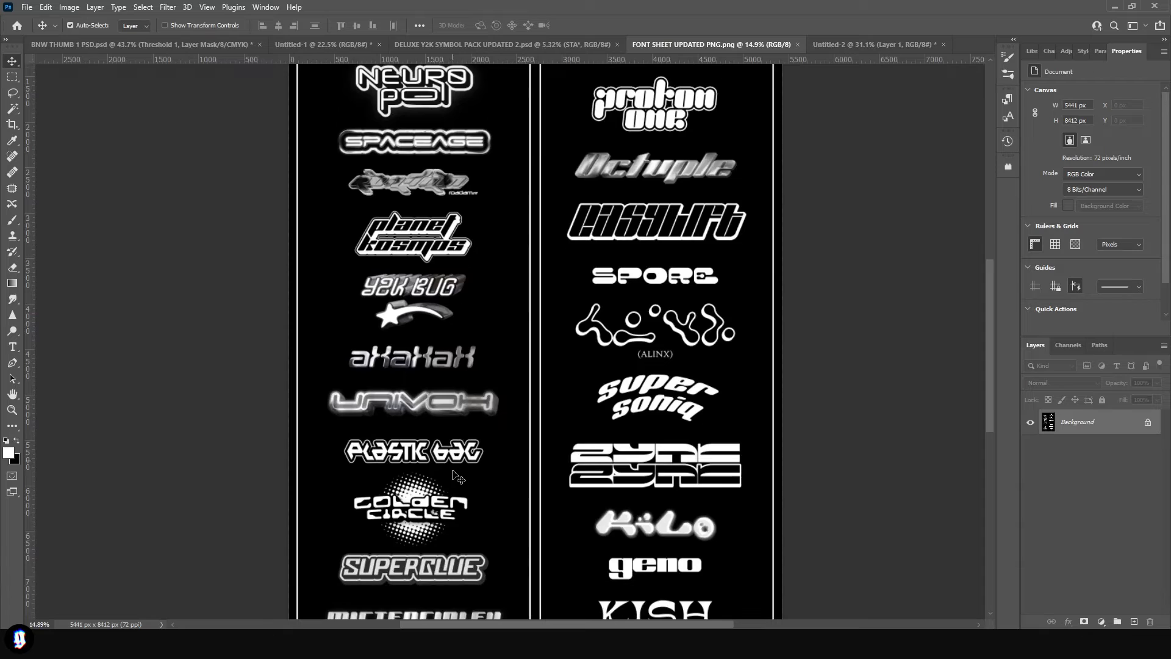
{"action": "scroll", "coordinate": [378, 152], "scroll_direction": "up", "scroll_amount": 5}
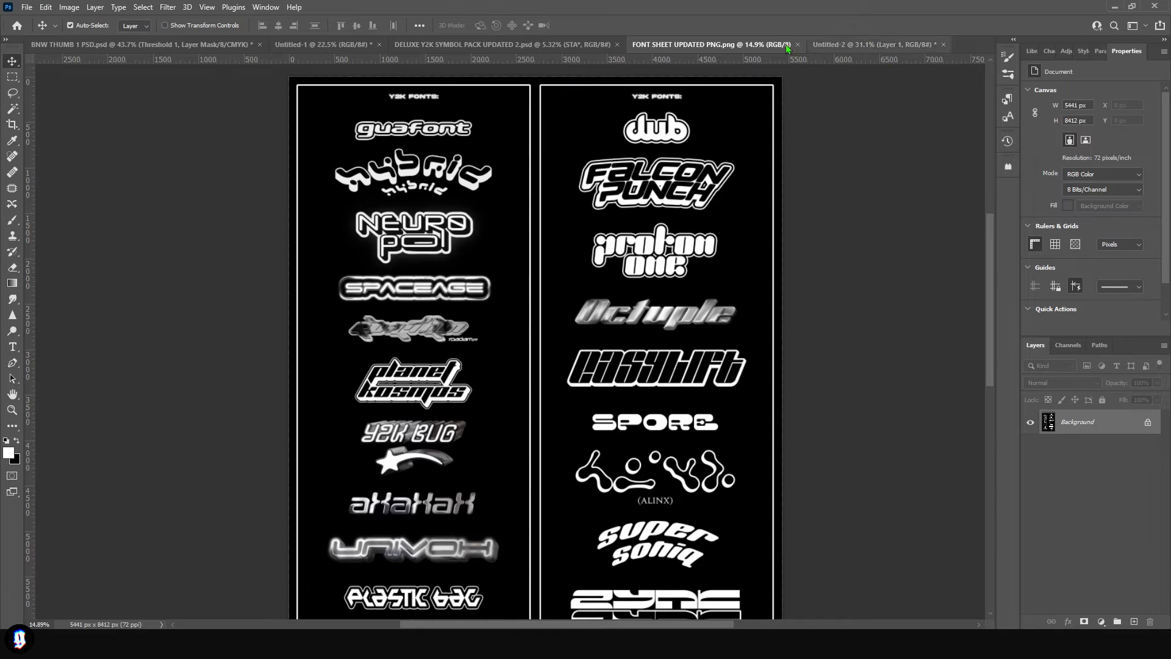
{"action": "left_click", "coordinate": [837, 47]}
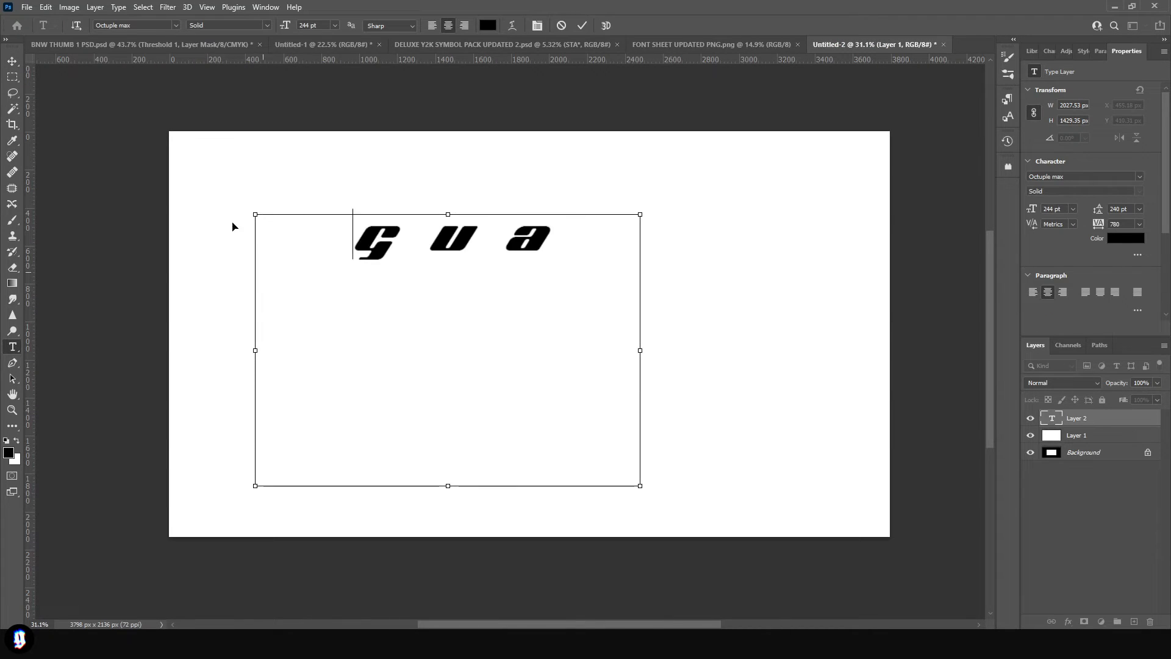
{"action": "left_click", "coordinate": [134, 25]}
{"action": "type", "text": "gau"}
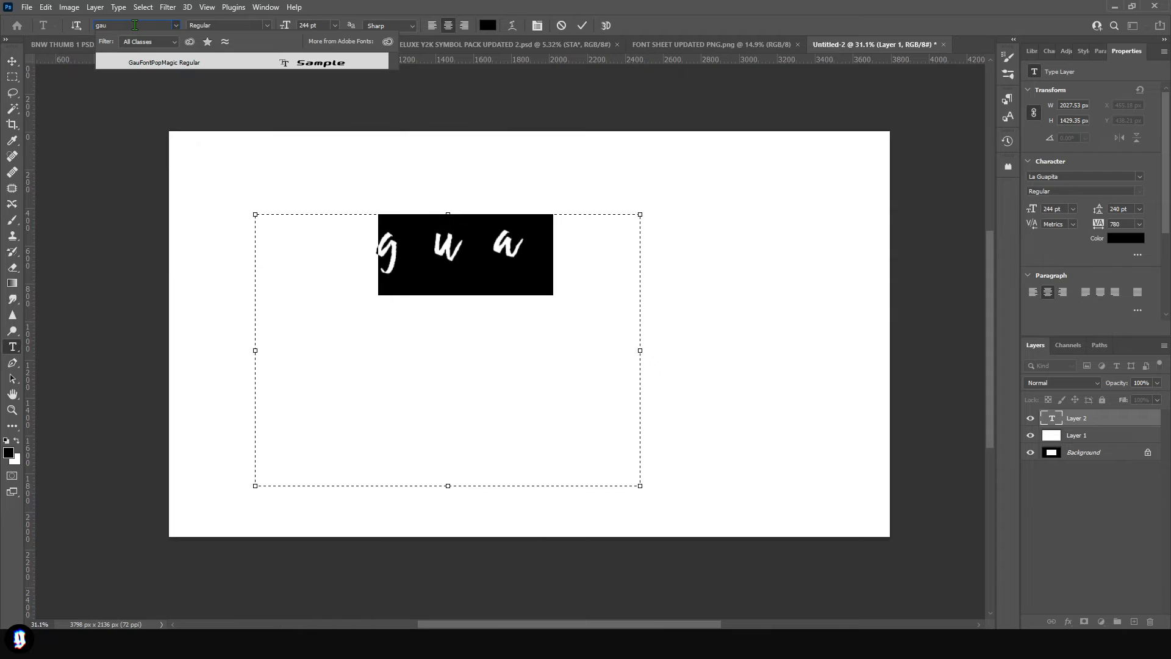
{"action": "key", "text": "Return"}
- Replace the sample text with "slime topia" on two lines at 352 pt
{"action": "left_click_drag", "start_coordinate": [525, 249], "coordinate": [360, 235]}
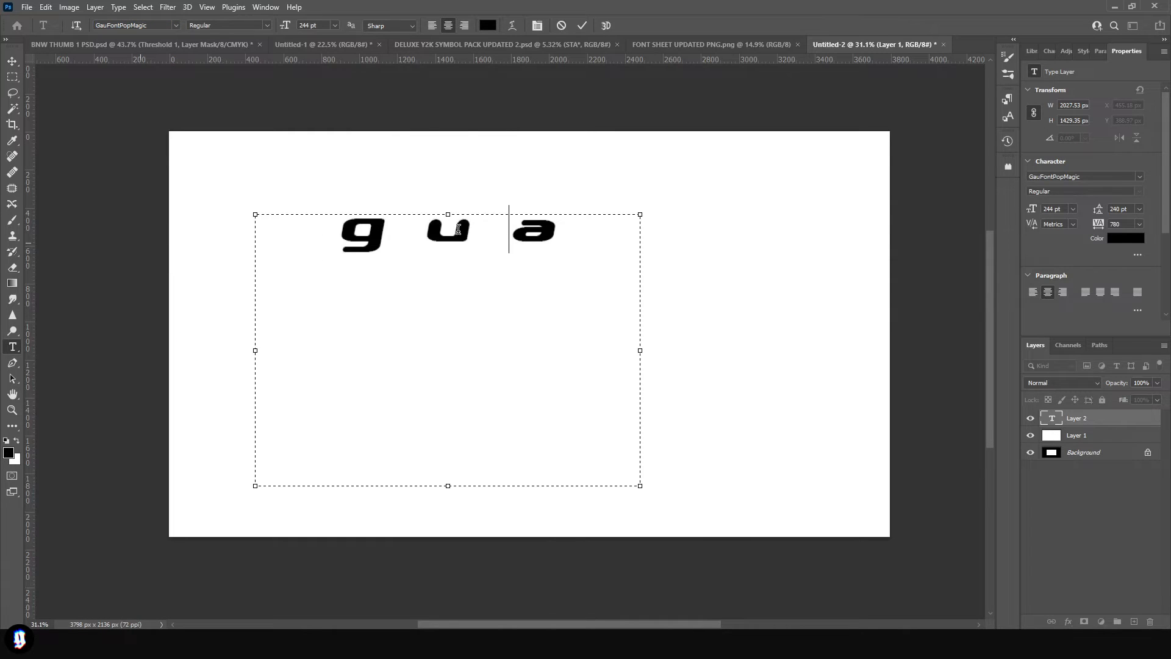
{"action": "left_click_drag", "start_coordinate": [567, 247], "coordinate": [360, 241]}
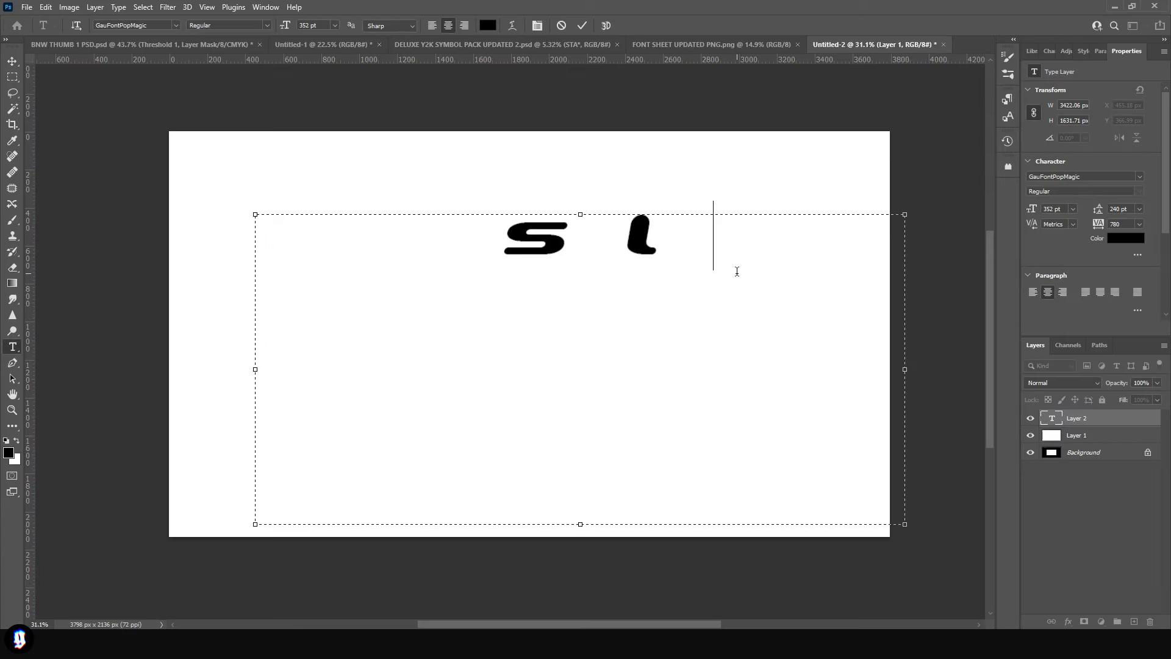
{"action": "type", "text": "ime"}
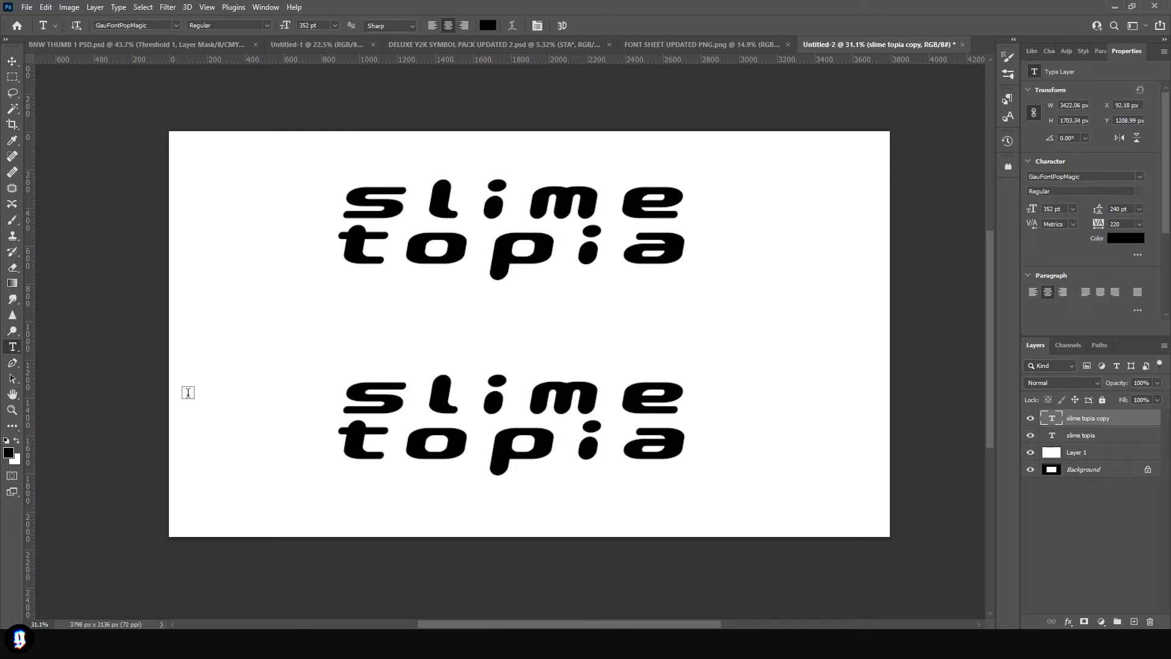
- Create an uppercase SLIME TOPIA copy of the lettering and place the lowercase version above it
{"action": "left_click", "coordinate": [446, 423]}
{"action": "key", "text": "ctrl+a"}
{"action": "left_click", "coordinate": [445, 423]}
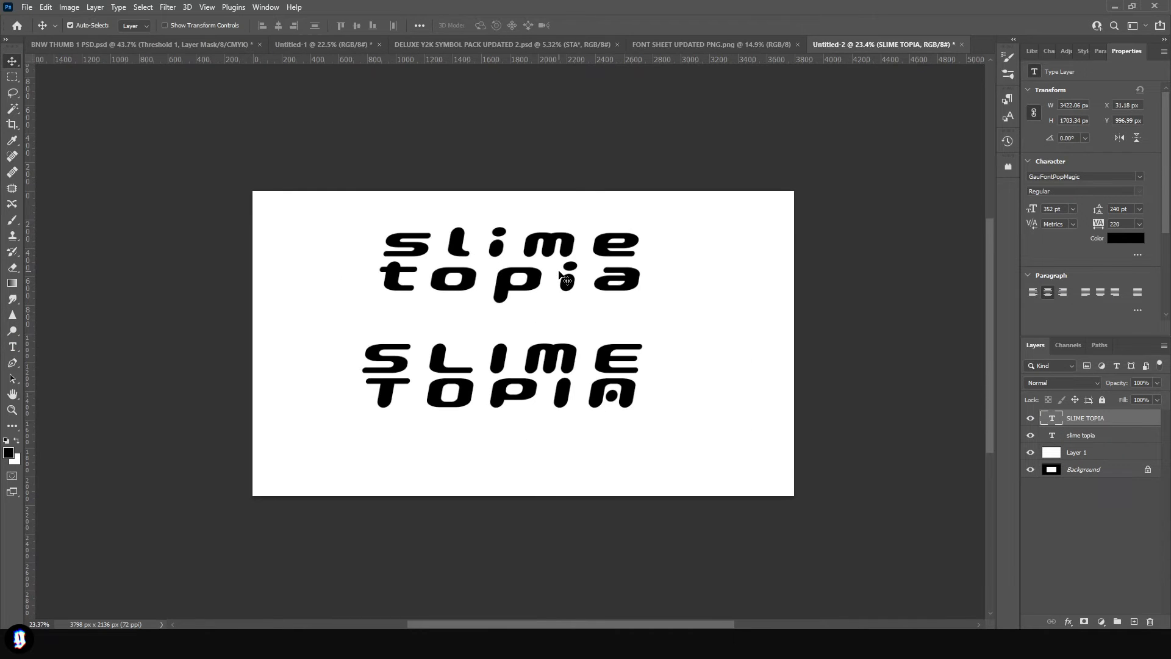
{"action": "left_click", "coordinate": [561, 276]}
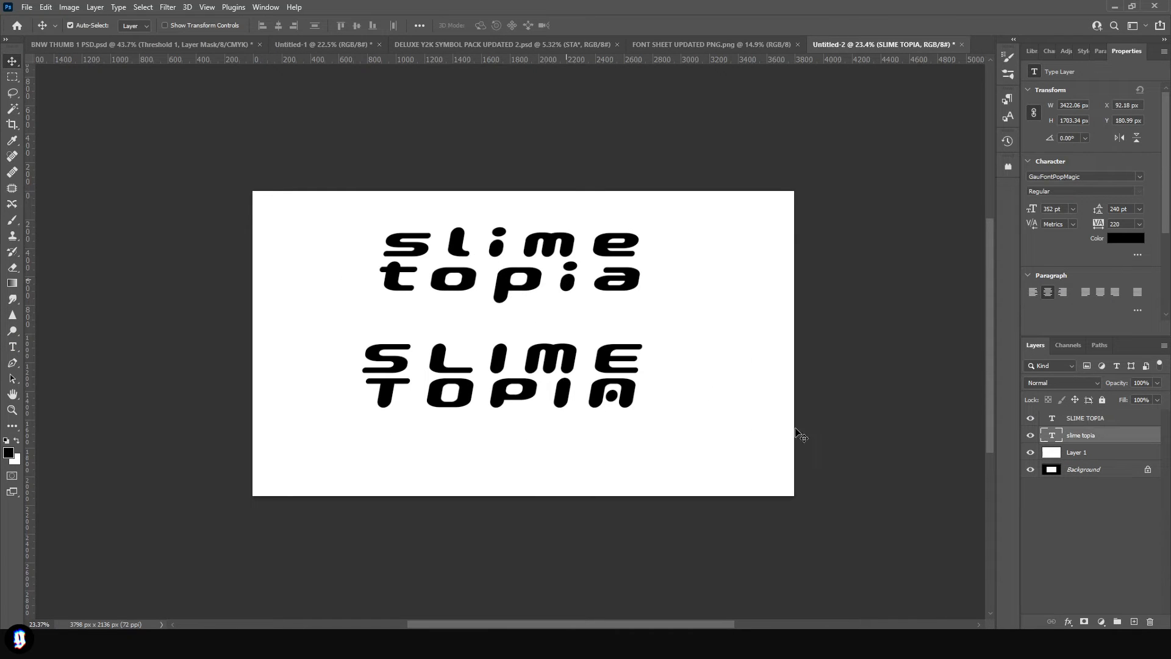
- Shrink the uppercase SLIME TOPIA text box around its lettering and skew it to the right by about 9 degrees
{"action": "double_click", "coordinate": [498, 369]}
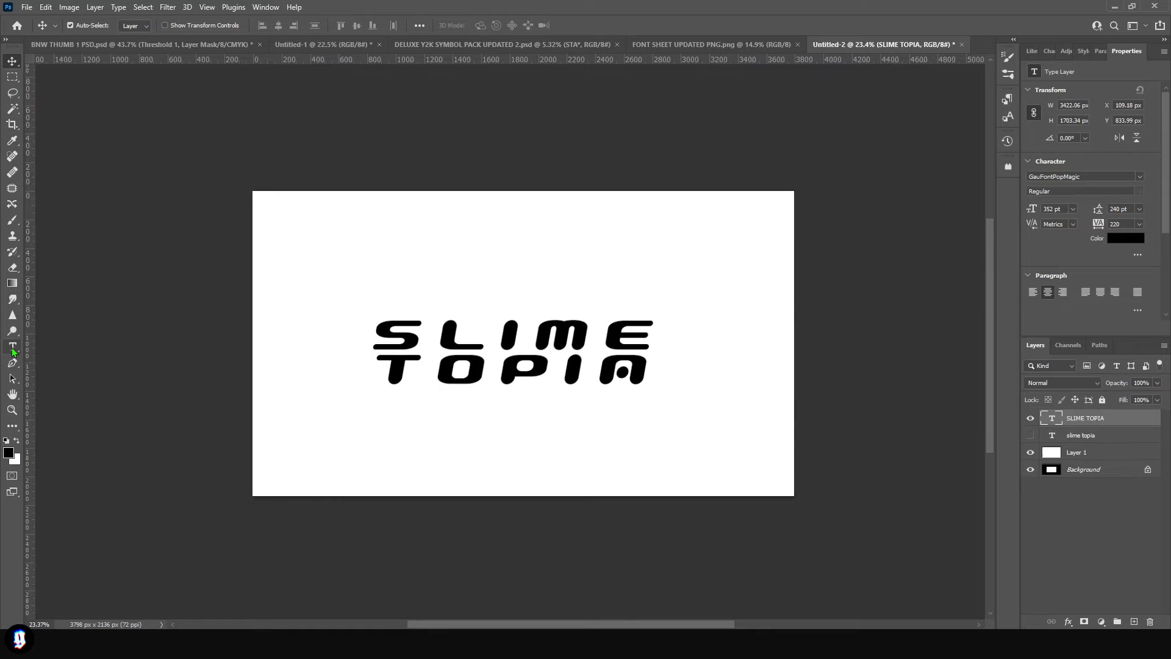
{"action": "key", "text": "ctrl+a"}
{"action": "left_click", "coordinate": [488, 25]}
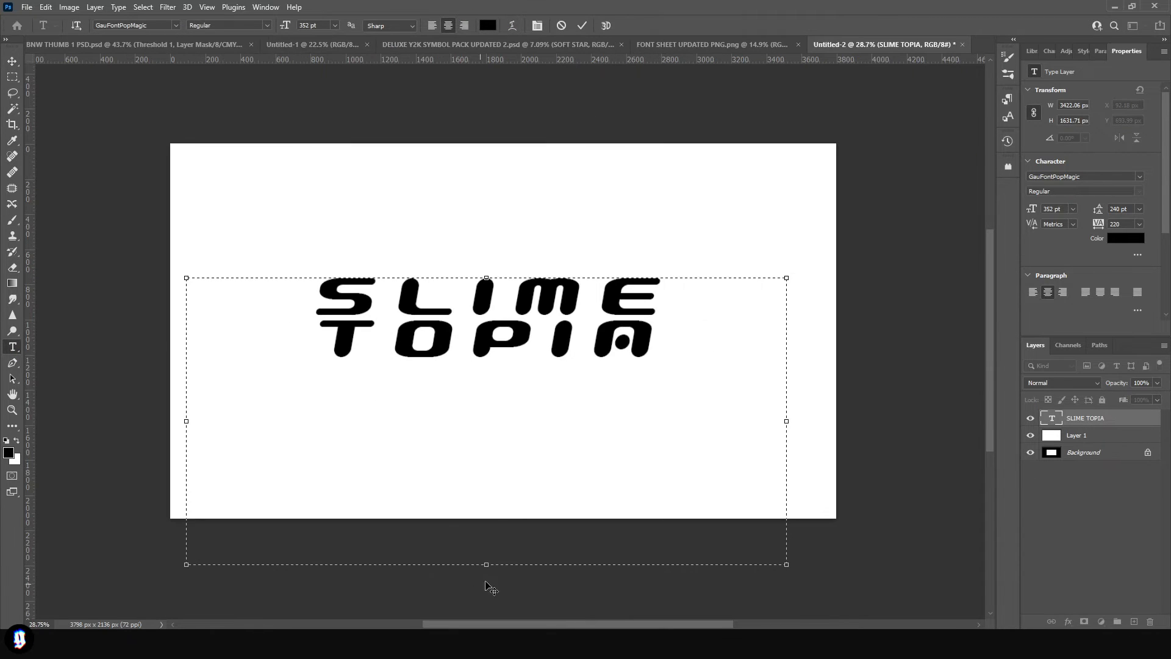
{"action": "left_click_drag", "start_coordinate": [486, 555], "coordinate": [486, 370]}
{"action": "left_click_drag", "start_coordinate": [786, 324], "coordinate": [674, 324]}
{"action": "left_click", "coordinate": [13, 61]}
{"action": "key", "text": "ctrl+t"}
{"action": "left_click_drag", "start_coordinate": [488, 265], "coordinate": [491, 265]}
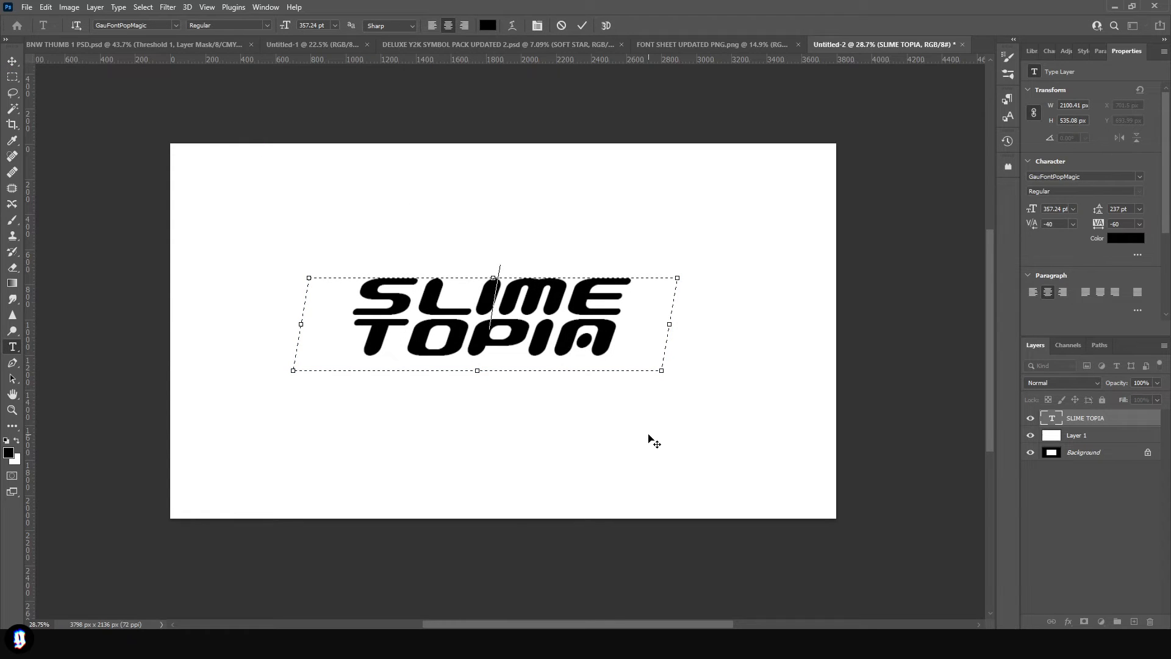
- Tighten the kerning between individual letters of SLIME in the skewed lettering
{"action": "key", "text": "Right"}
{"action": "key", "text": "alt+Left"}
{"action": "key", "text": "alt+Left"}
{"action": "key", "text": "alt+Left"}
{"action": "key", "text": "alt+Left"}
{"action": "key", "text": "Left"}
{"action": "key", "text": "alt+Left"}
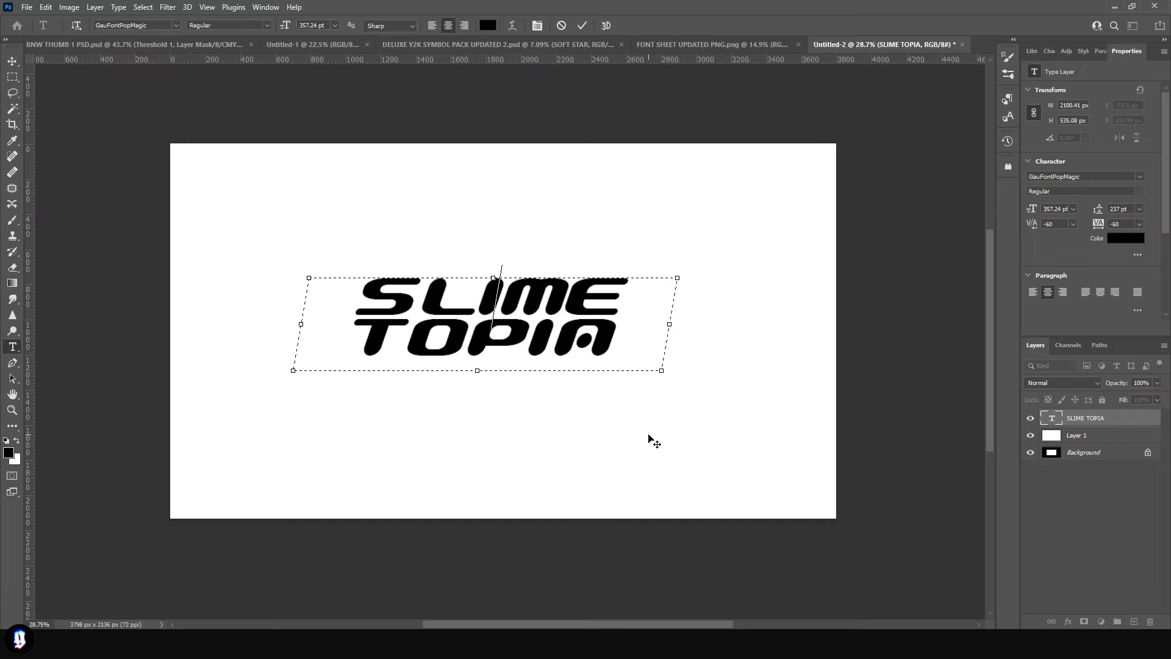
{"action": "key", "text": "Right"}
{"action": "key", "text": "Right"}
{"action": "key", "text": "Left"}
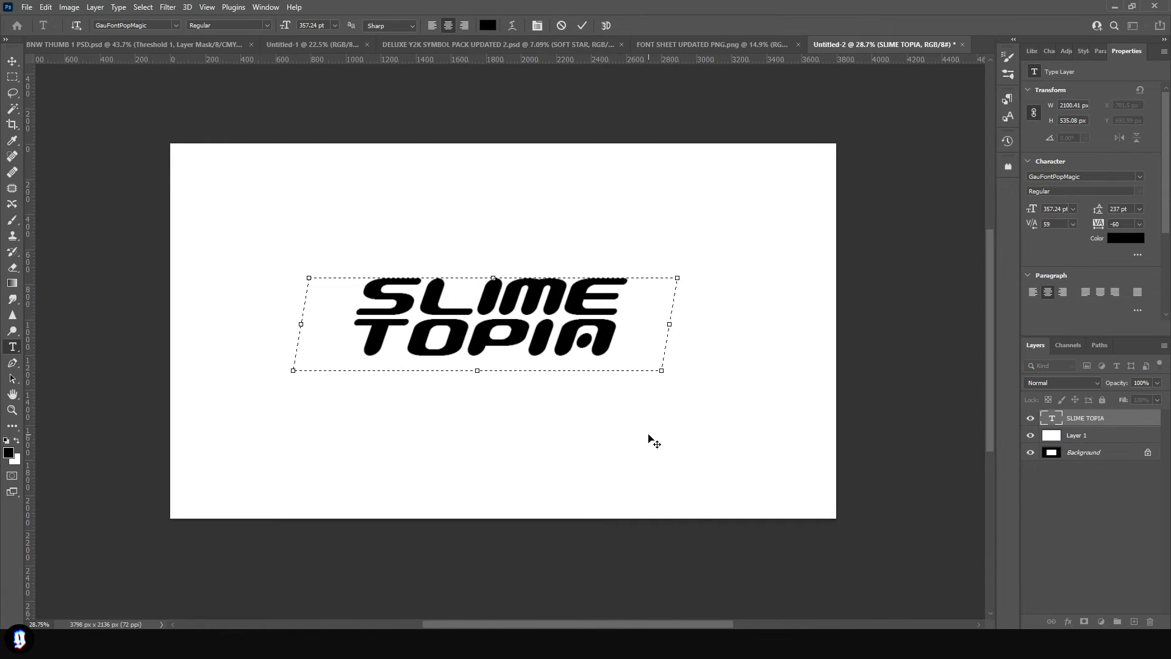
- Bring the SOFT STAR symbol from the symbol pack into the logo document, copy it beside the lettering and skew the copy slightly to the right
{"action": "key", "text": "ctrl+Tab"}
{"action": "left_click_drag", "start_coordinate": [656, 282], "coordinate": [282, 408]}
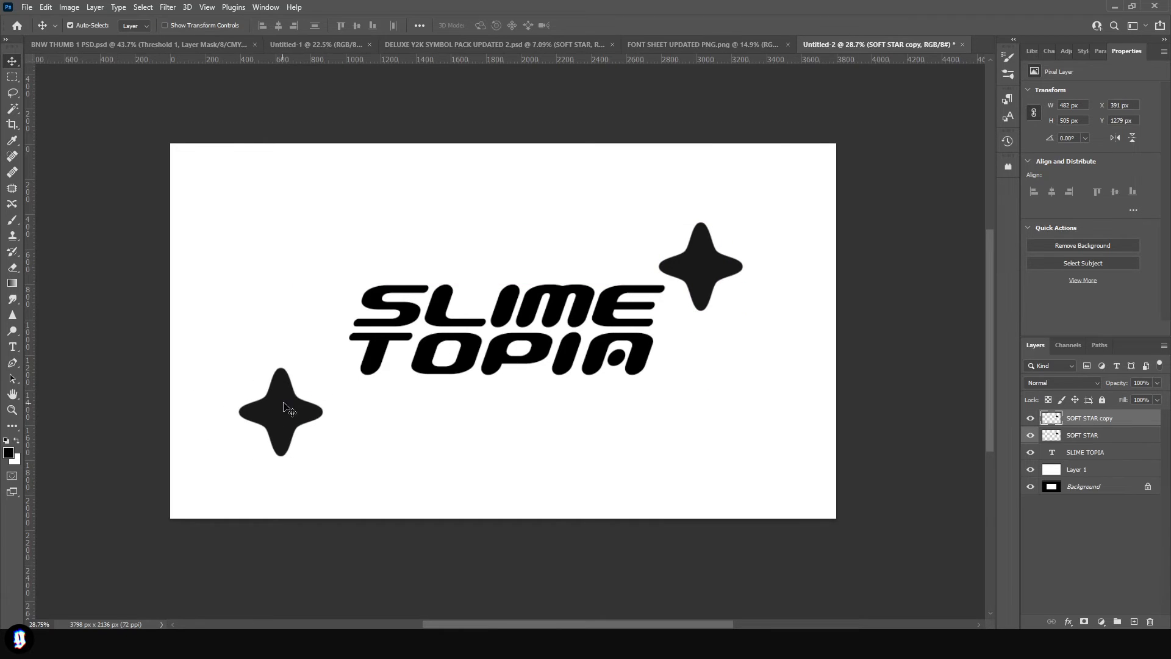
{"action": "key", "text": "ctrl+t"}
{"action": "left_click_drag", "start_coordinate": [291, 368], "coordinate": [293, 368]}
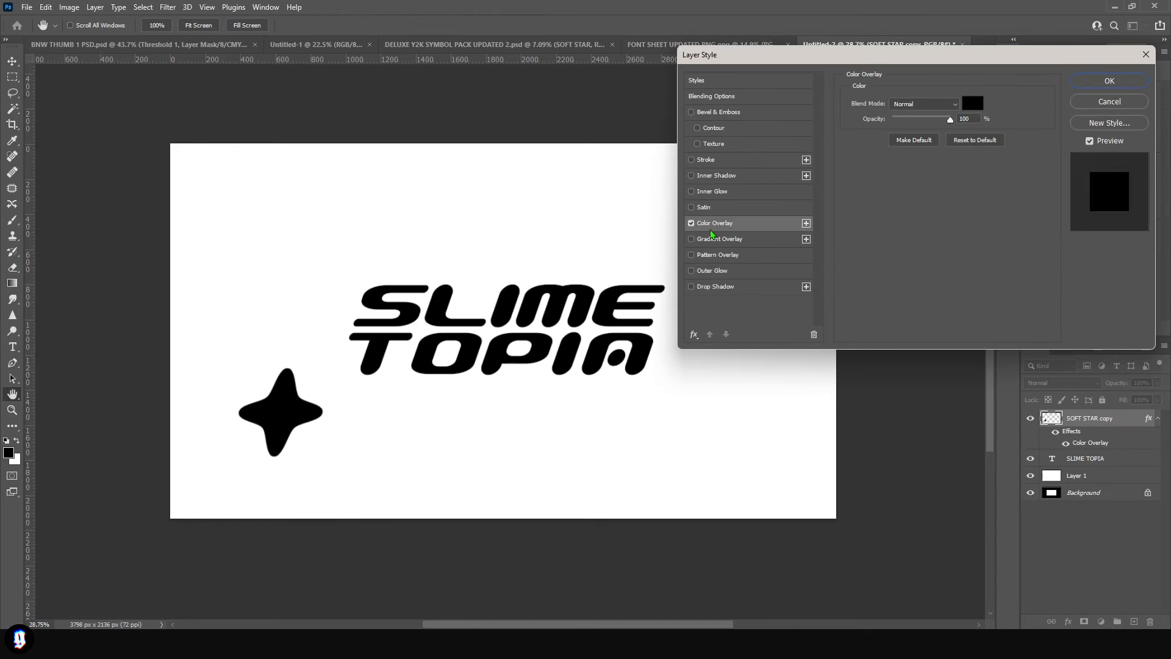
- Give the star copy a black (000000) Color Overlay that matches the SLIME TOPIA lettering
{"action": "left_click", "coordinate": [974, 104]}
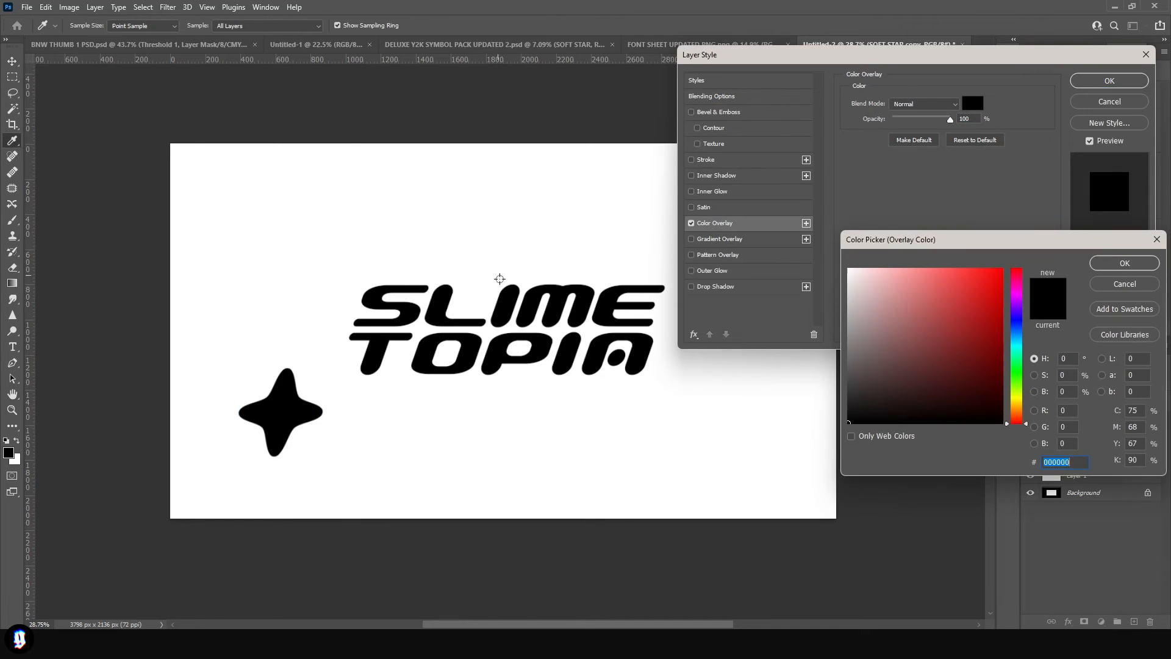
{"action": "left_click", "coordinate": [1102, 267]}
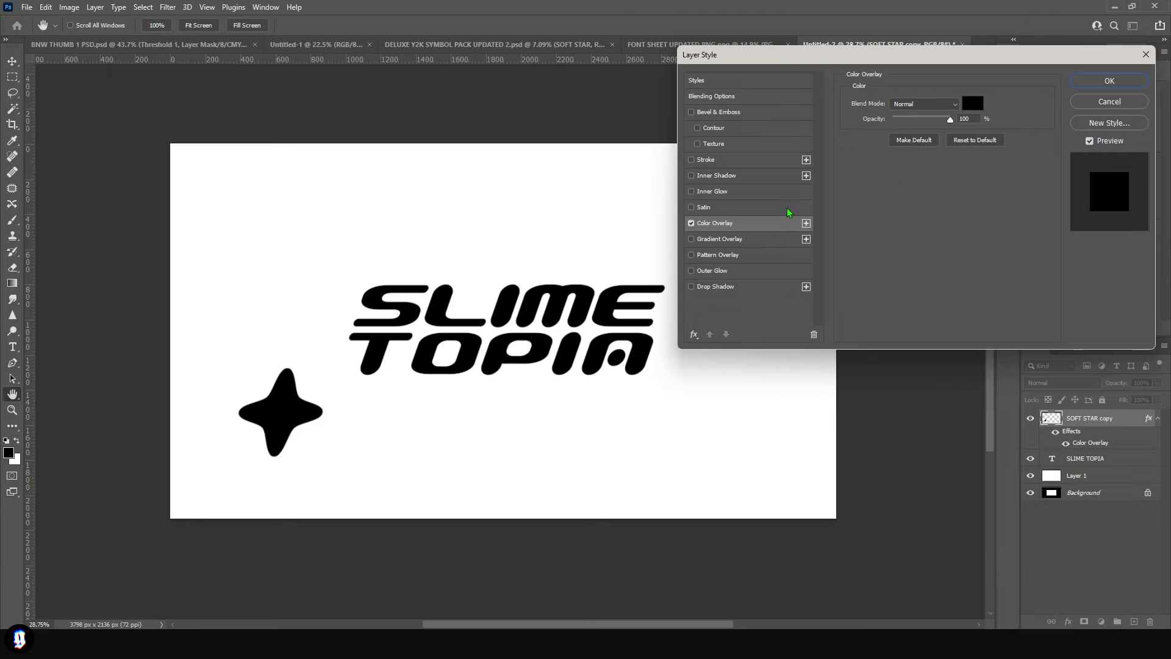
{"action": "left_click", "coordinate": [975, 104]}
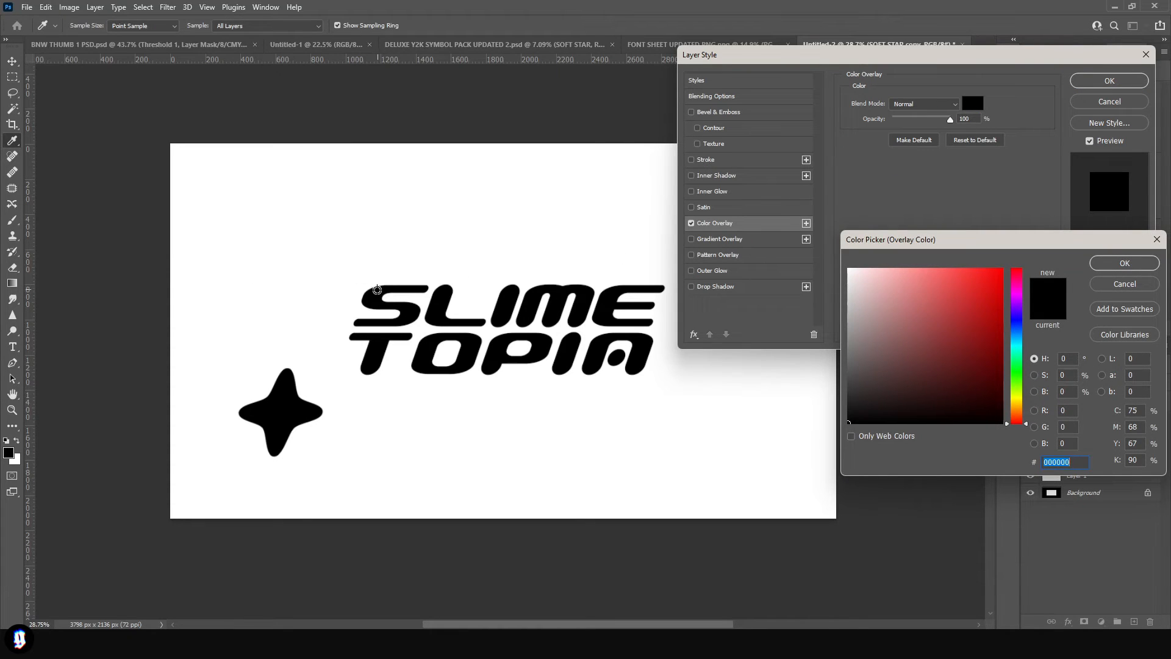
{"action": "left_click", "coordinate": [239, 230]}
{"action": "left_click", "coordinate": [405, 324]}
{"action": "left_click", "coordinate": [283, 283]}
{"action": "left_click", "coordinate": [396, 311]}
{"action": "key", "text": "Return"}
{"action": "key", "text": "Return"}
- Place the black star over the top of the I in SLIME and a smaller copy beside the T of TOPIA
{"action": "left_click_drag", "start_coordinate": [288, 389], "coordinate": [565, 211]}
{"action": "key", "text": "Down"}
{"action": "key", "text": "Down"}
{"action": "key", "text": "Down"}
{"action": "key", "text": "Down"}
{"action": "key", "text": "Down"}
{"action": "key", "text": "Down"}
{"action": "key", "text": "Down"}
{"action": "key", "text": "Down"}
{"action": "key", "text": "Down"}
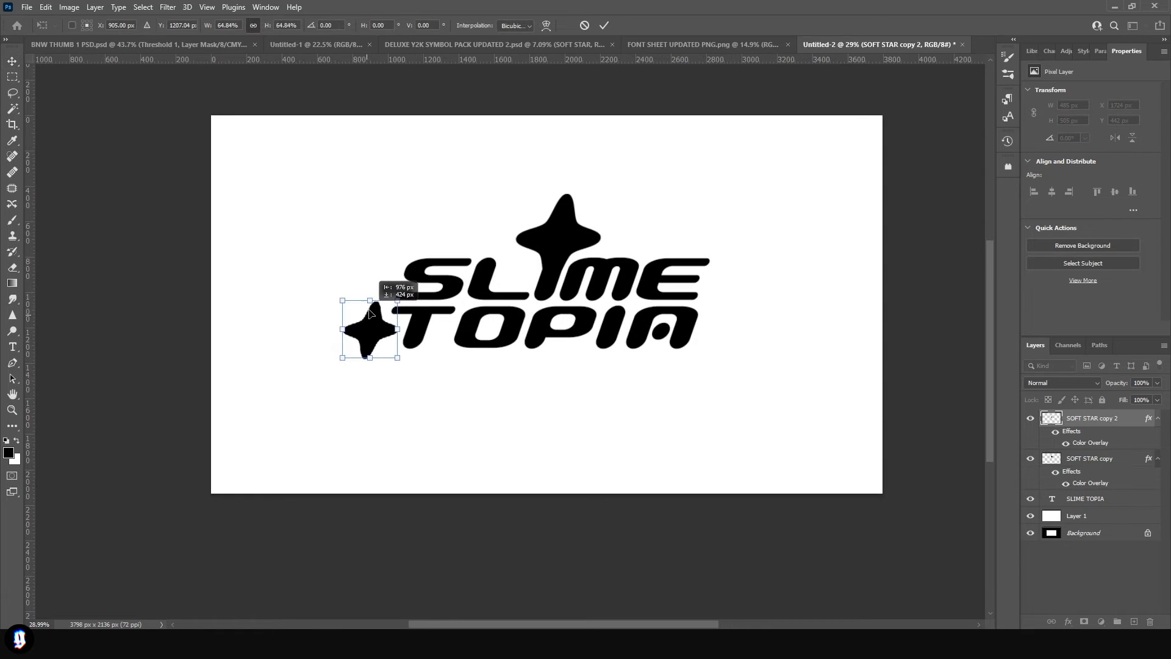
{"action": "left_click_drag", "start_coordinate": [373, 308], "coordinate": [371, 312]}
{"action": "key", "text": "Return"}
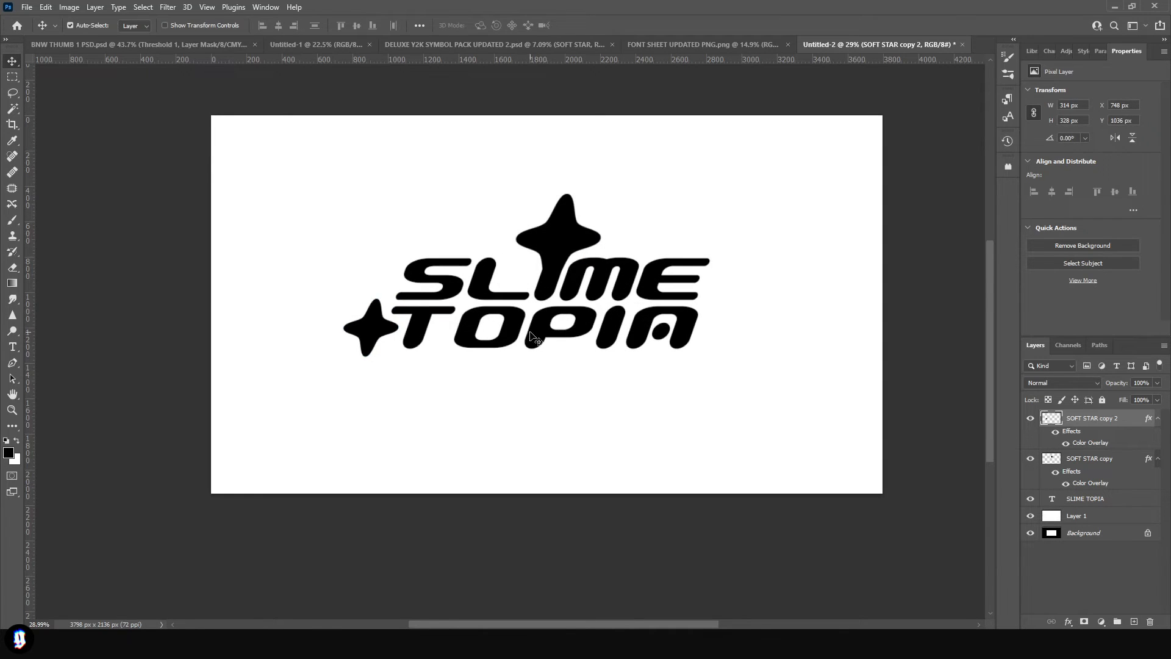
- Rasterize the central star and SLIME TOPIA layers and merge them into one layer
{"action": "scroll", "coordinate": [582, 255], "scroll_direction": "up", "scroll_amount": 1}
{"action": "scroll", "coordinate": [582, 254], "scroll_direction": "up", "scroll_amount": 2}
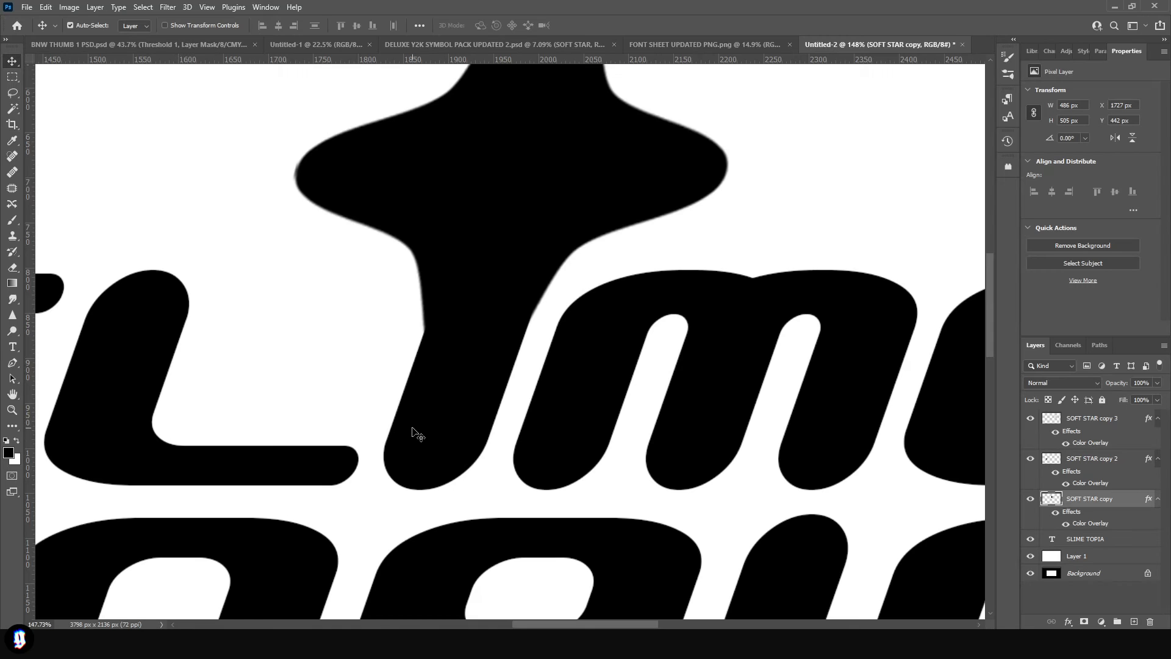
{"action": "left_click", "coordinate": [847, 436]}
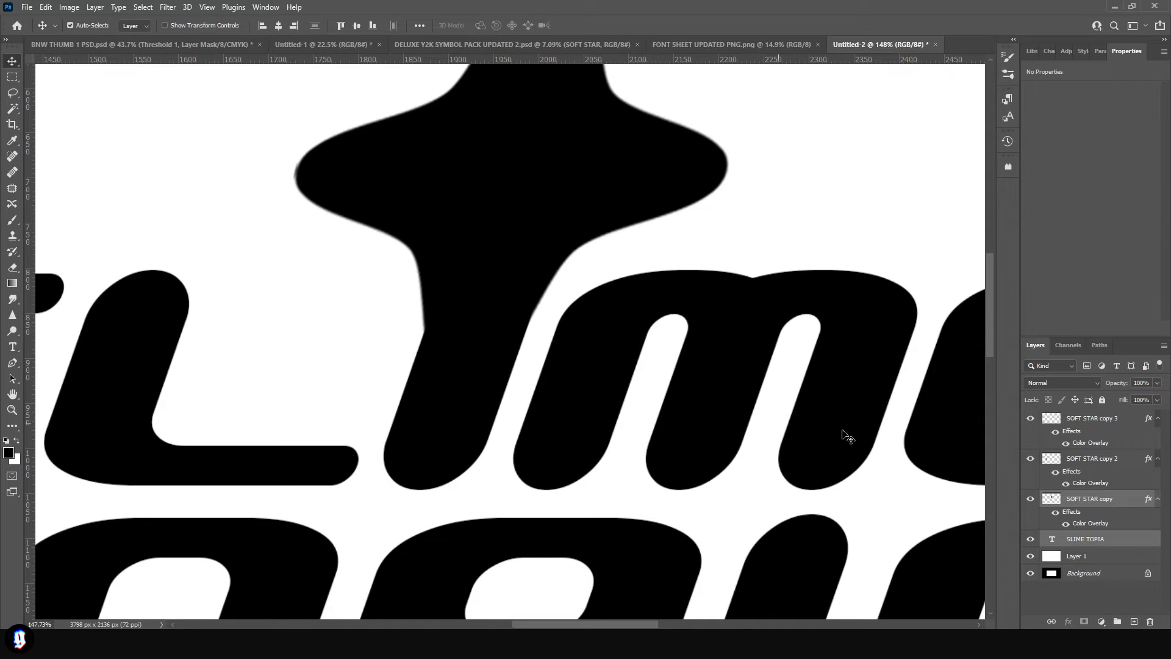
{"action": "right_click", "coordinate": [1102, 498]}
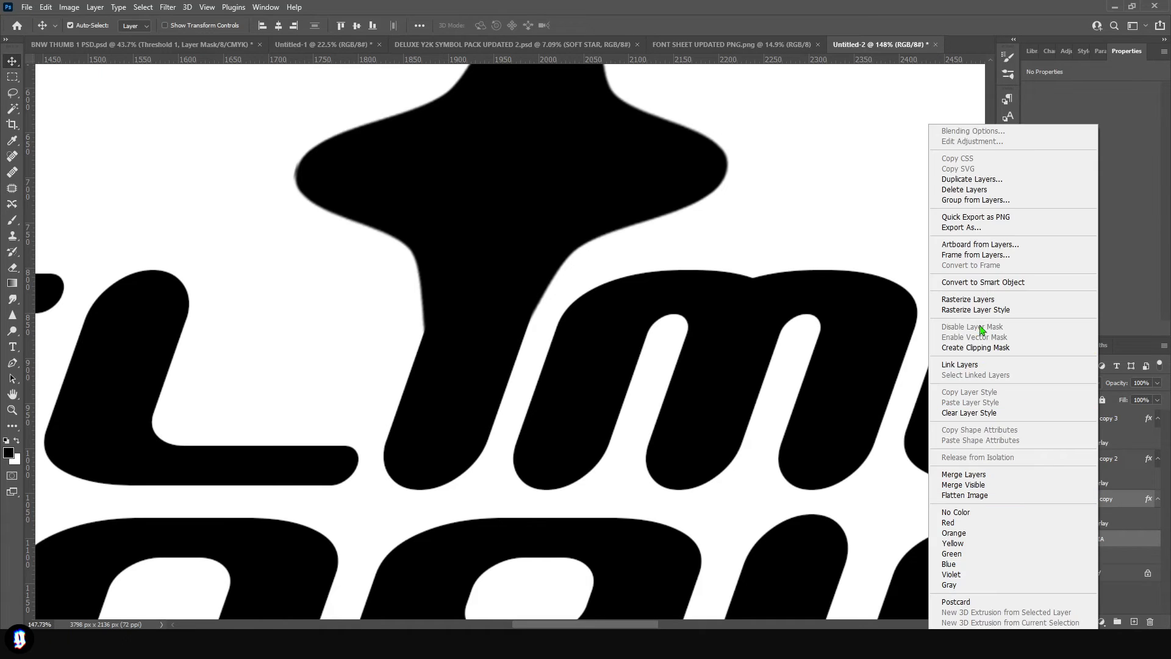
{"action": "left_click", "coordinate": [989, 299]}
{"action": "right_click", "coordinate": [1089, 498]}
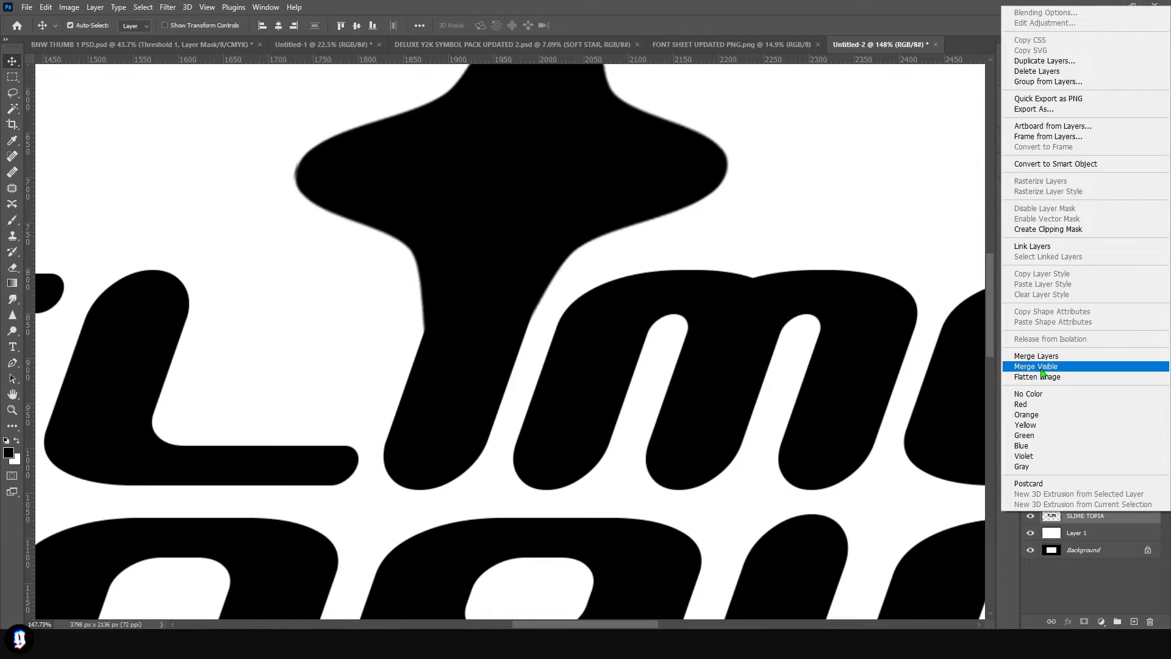
{"action": "left_click", "coordinate": [1003, 357]}
- Outline the gap at the right side of the star-to-I joint with the Pen tool, make it a selection and fill it black
{"action": "left_click", "coordinate": [12, 363]}
{"action": "scroll", "coordinate": [517, 320], "scroll_direction": "up", "scroll_amount": 5}
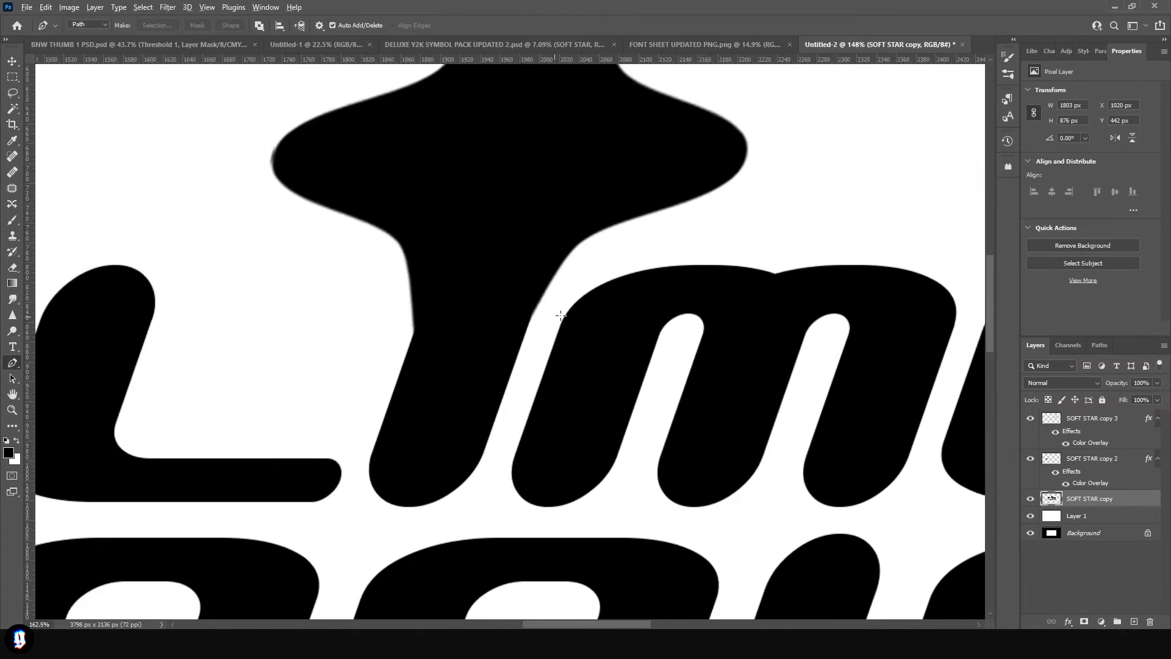
{"action": "left_click_drag", "start_coordinate": [492, 384], "coordinate": [546, 215]}
{"action": "key", "text": "ctrl+z"}
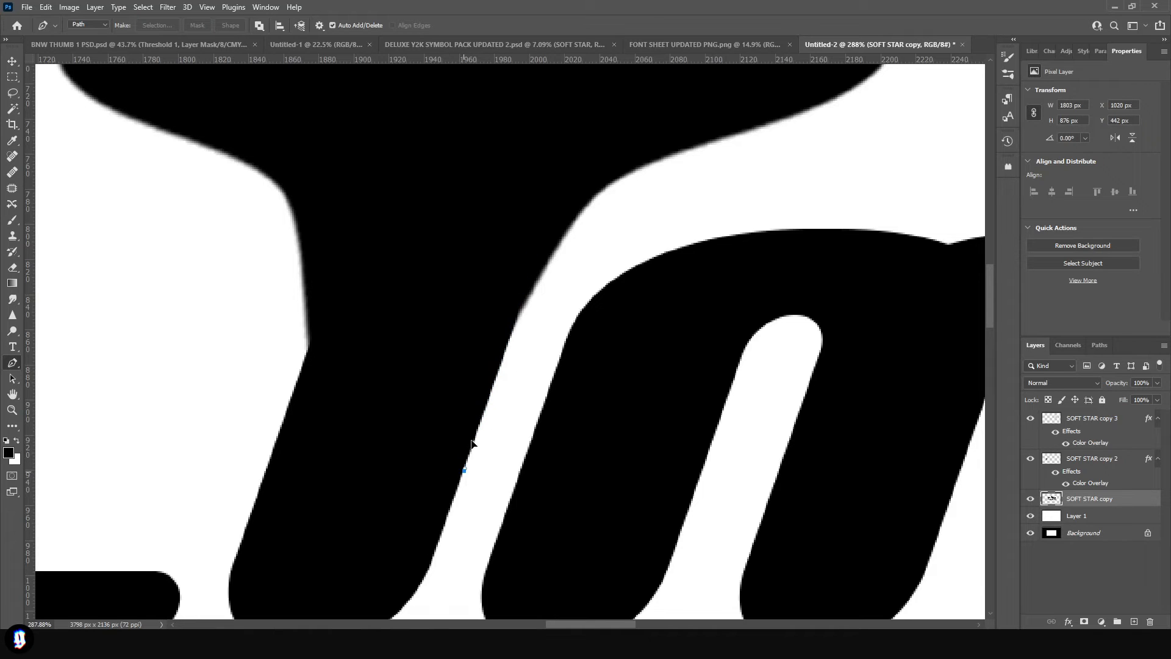
{"action": "left_click", "coordinate": [551, 210]}
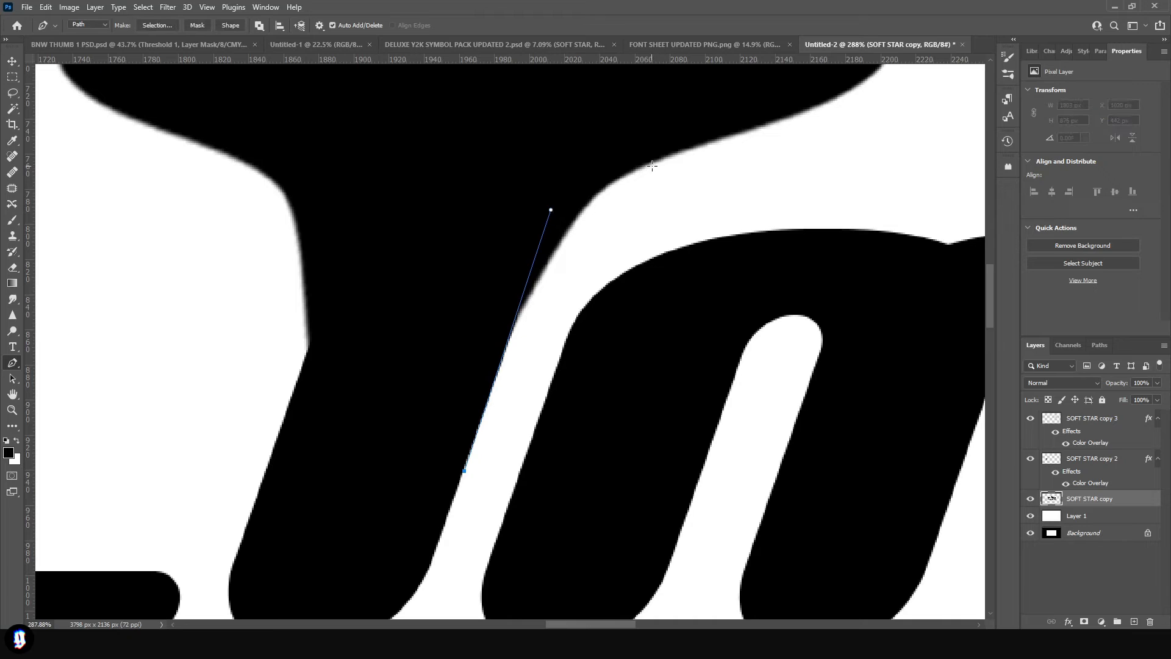
{"action": "left_click_drag", "start_coordinate": [711, 145], "coordinate": [854, 108]}
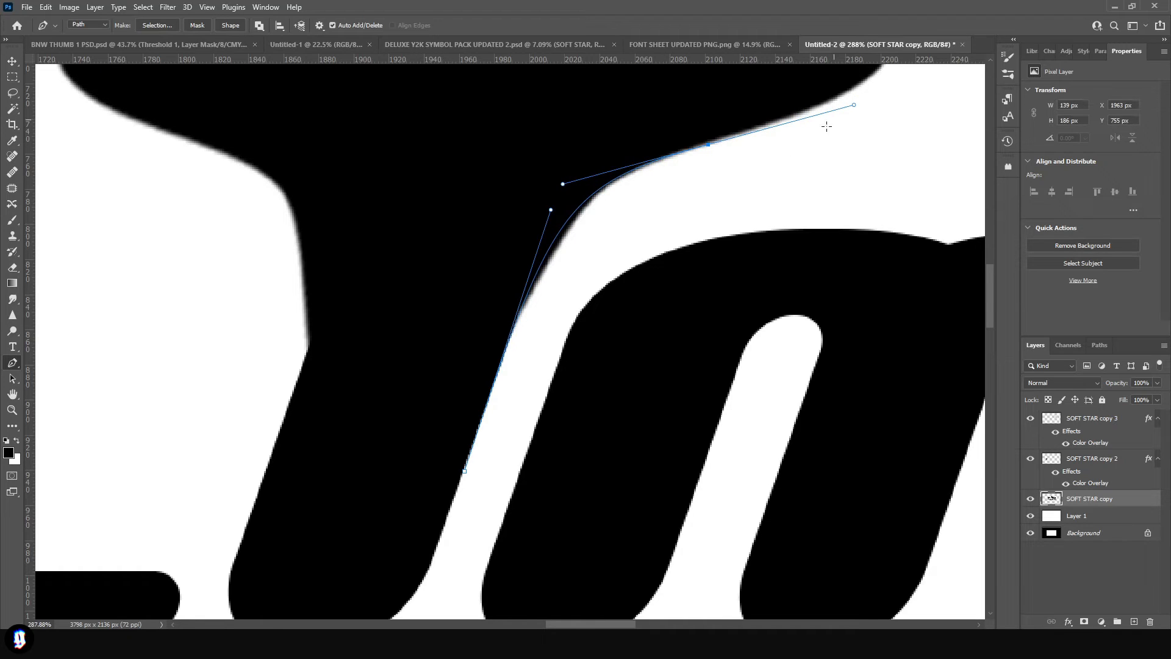
{"action": "right_click", "coordinate": [512, 395]}
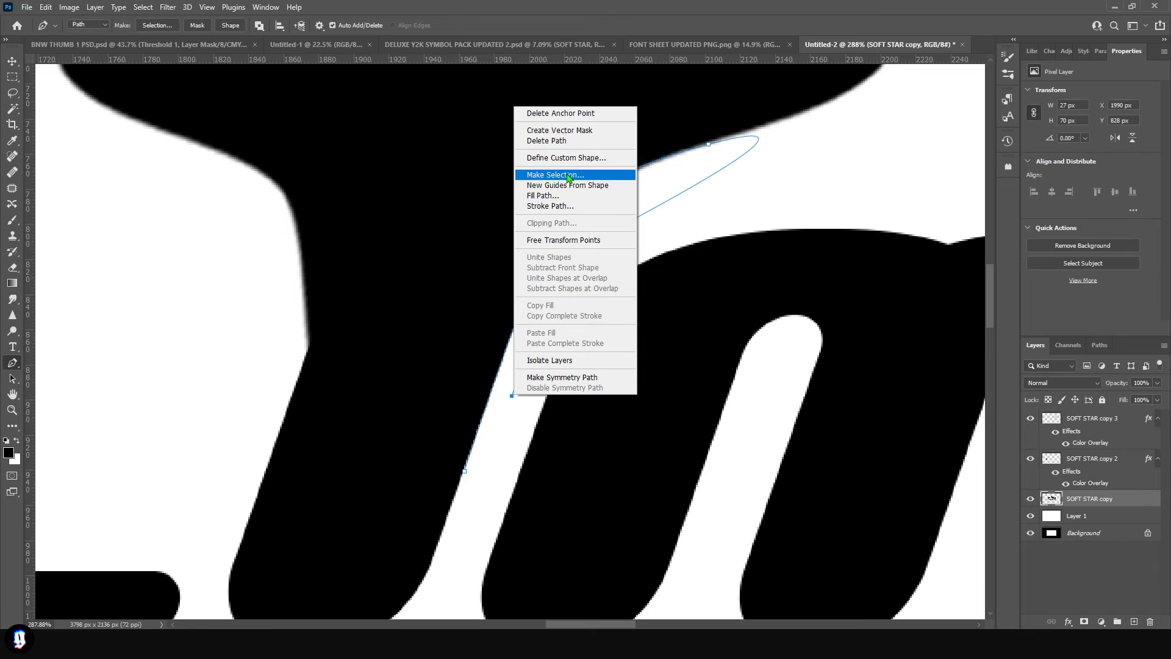
{"action": "left_click", "coordinate": [568, 176]}
{"action": "key", "text": "Return"}
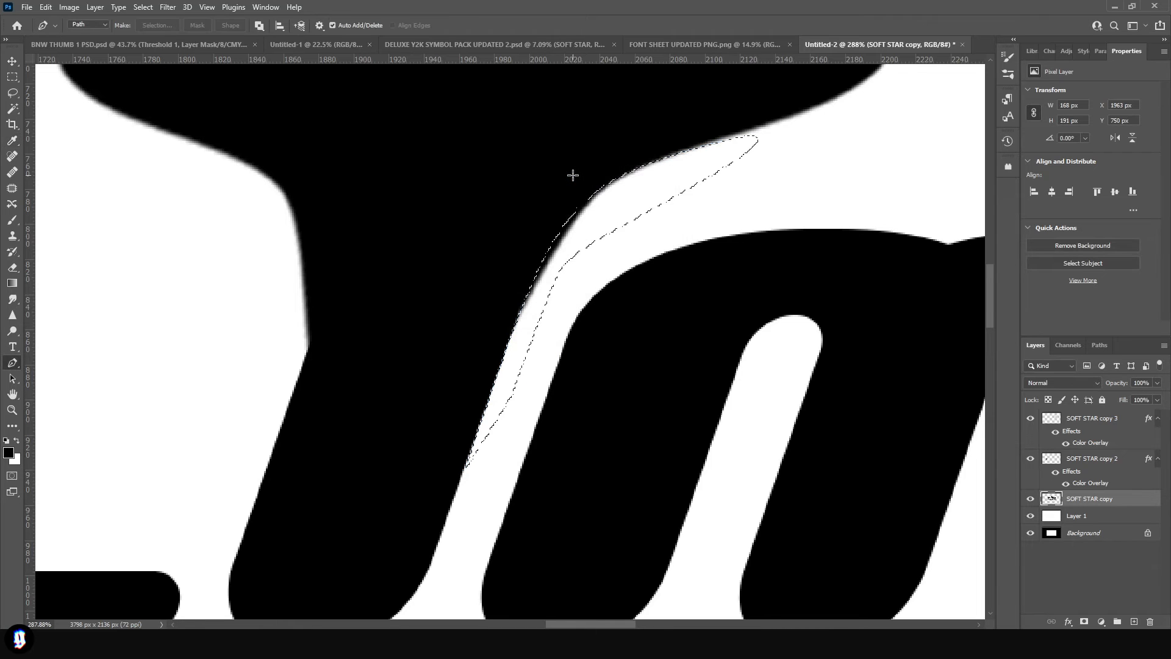
{"action": "key", "text": "v"}
{"action": "scroll", "coordinate": [572, 177], "scroll_direction": "down", "scroll_amount": 5}
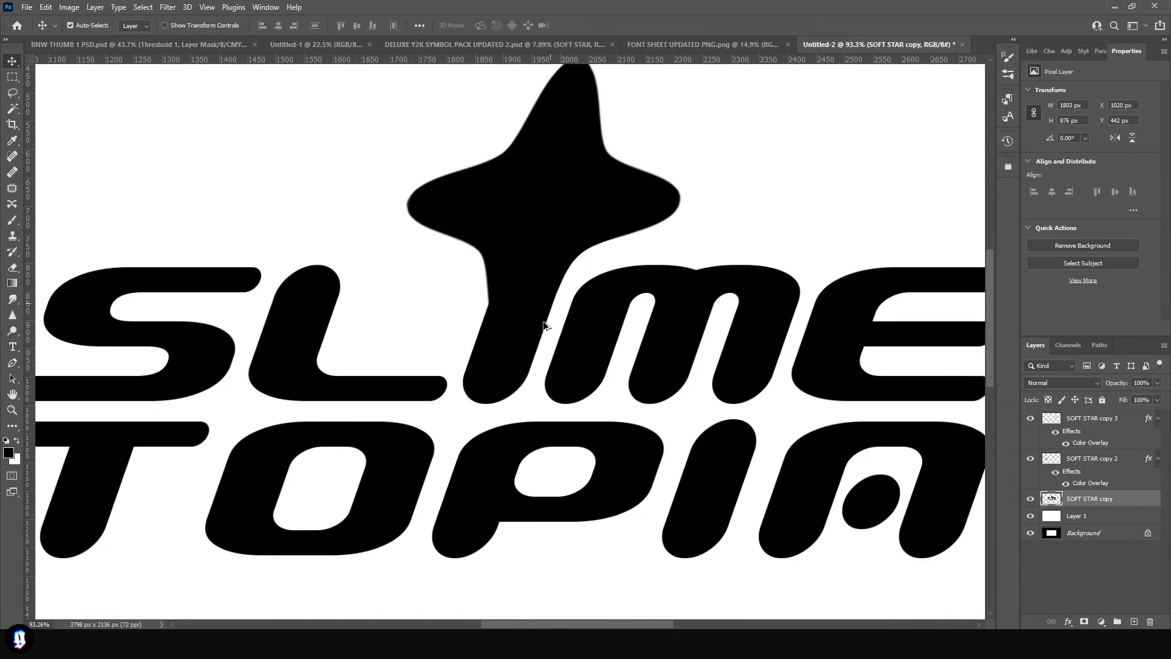
- Smooth the left side of the star-to-I joint with a curved Pen tool path filled in black
{"action": "scroll", "coordinate": [544, 332], "scroll_direction": "up", "scroll_amount": 3}
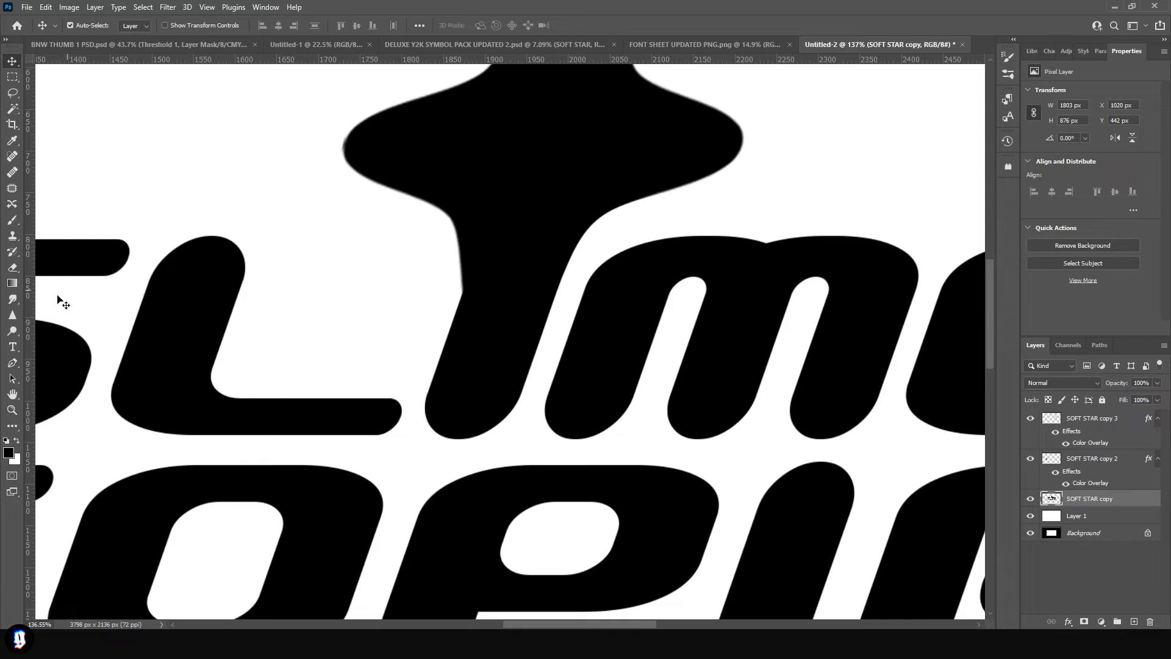
{"action": "left_click", "coordinate": [12, 362]}
{"action": "scroll", "coordinate": [472, 306], "scroll_direction": "up", "scroll_amount": 2}
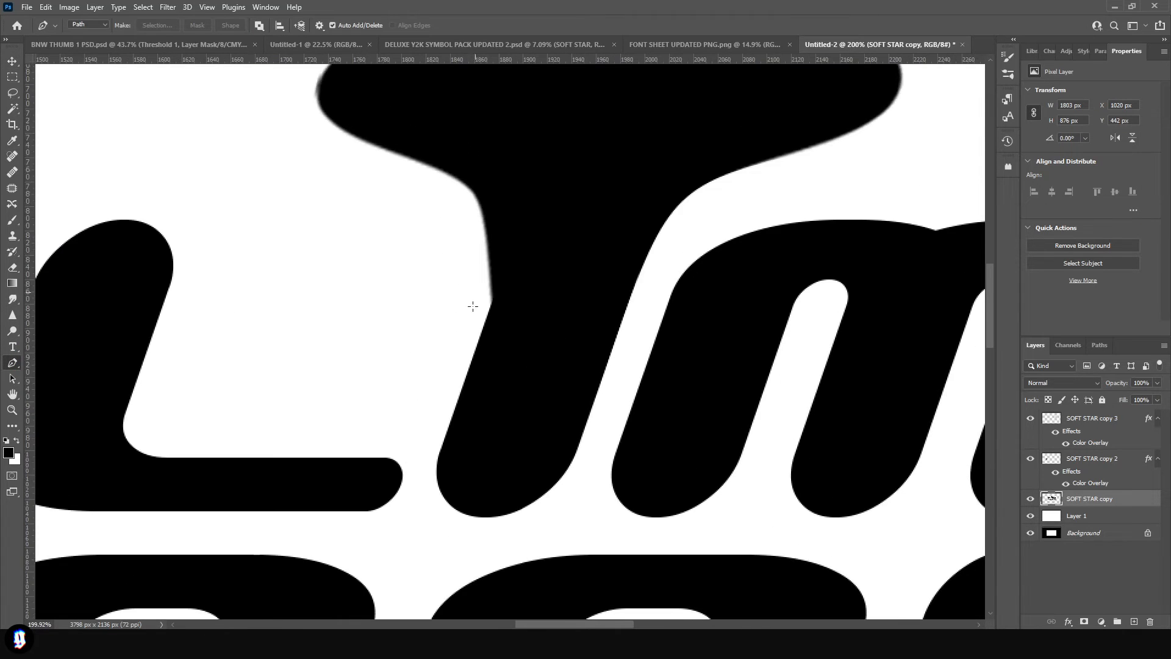
{"action": "scroll", "coordinate": [473, 306], "scroll_direction": "up", "scroll_amount": 3}
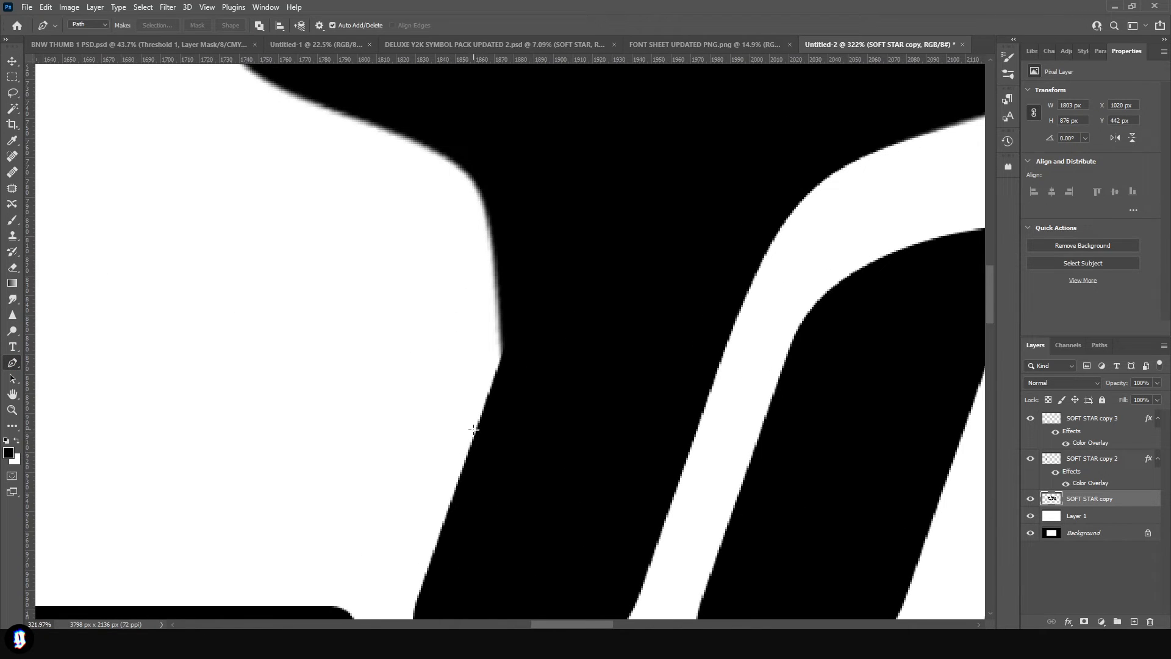
{"action": "left_click", "coordinate": [517, 292]}
{"action": "left_click", "coordinate": [459, 476]}
{"action": "left_click", "coordinate": [522, 297]}
{"action": "scroll", "coordinate": [522, 297], "scroll_direction": "down", "scroll_amount": 2}
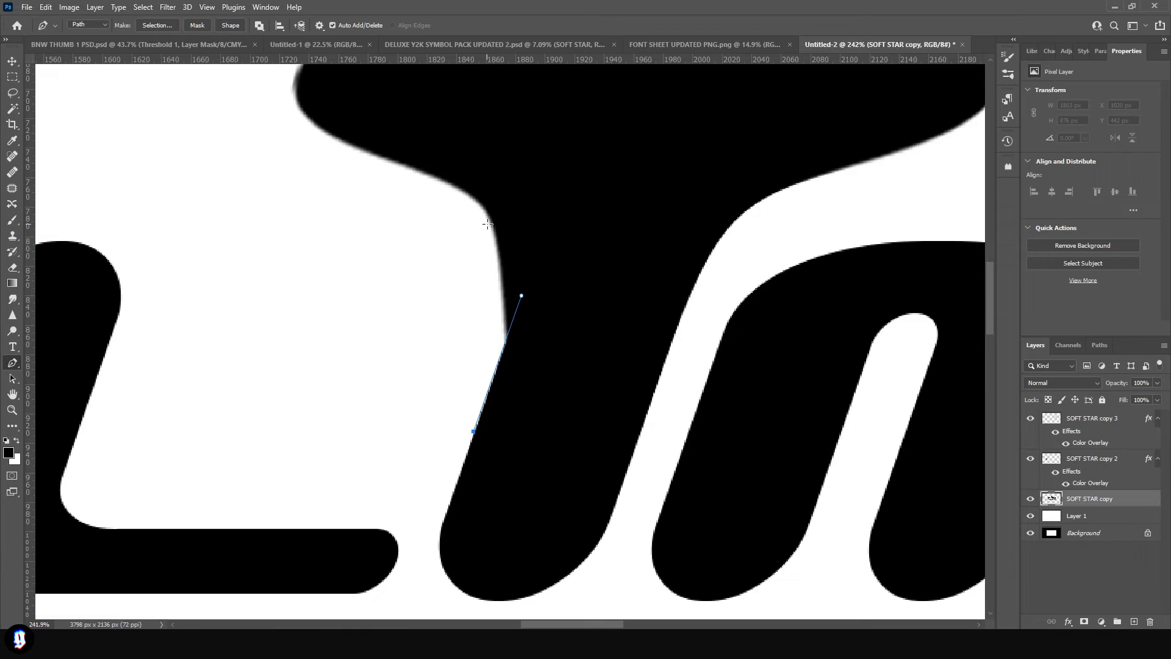
{"action": "left_click_drag", "start_coordinate": [453, 185], "coordinate": [383, 158]}
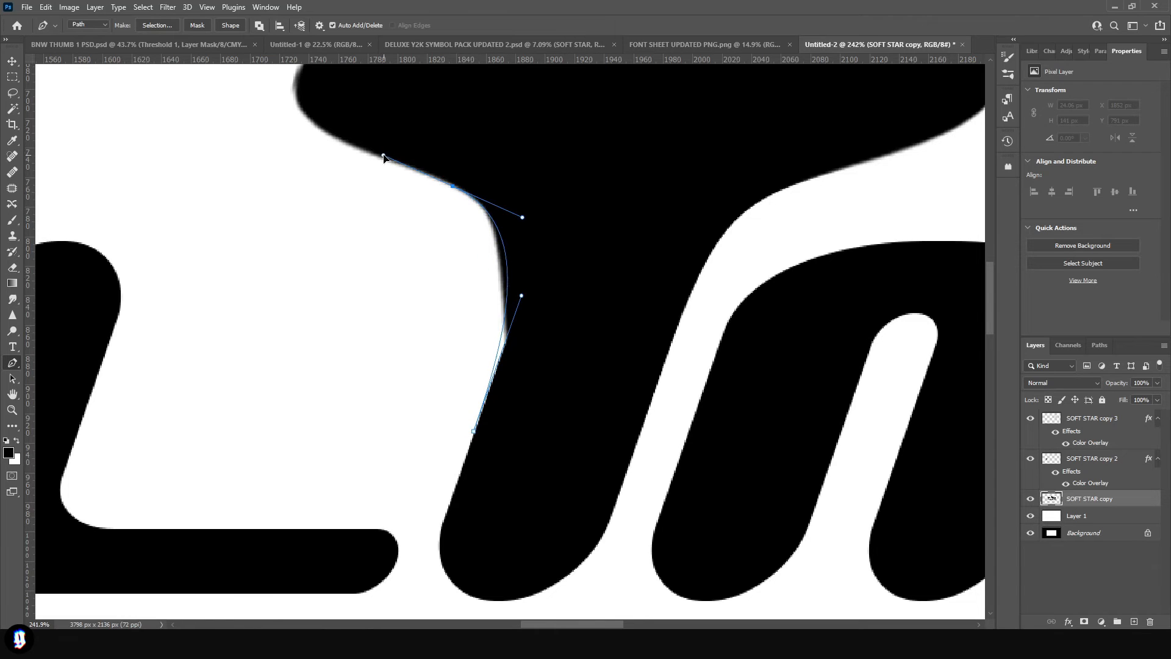
{"action": "key", "text": "Return"}
{"action": "scroll", "coordinate": [427, 287], "scroll_direction": "down", "scroll_amount": 3}
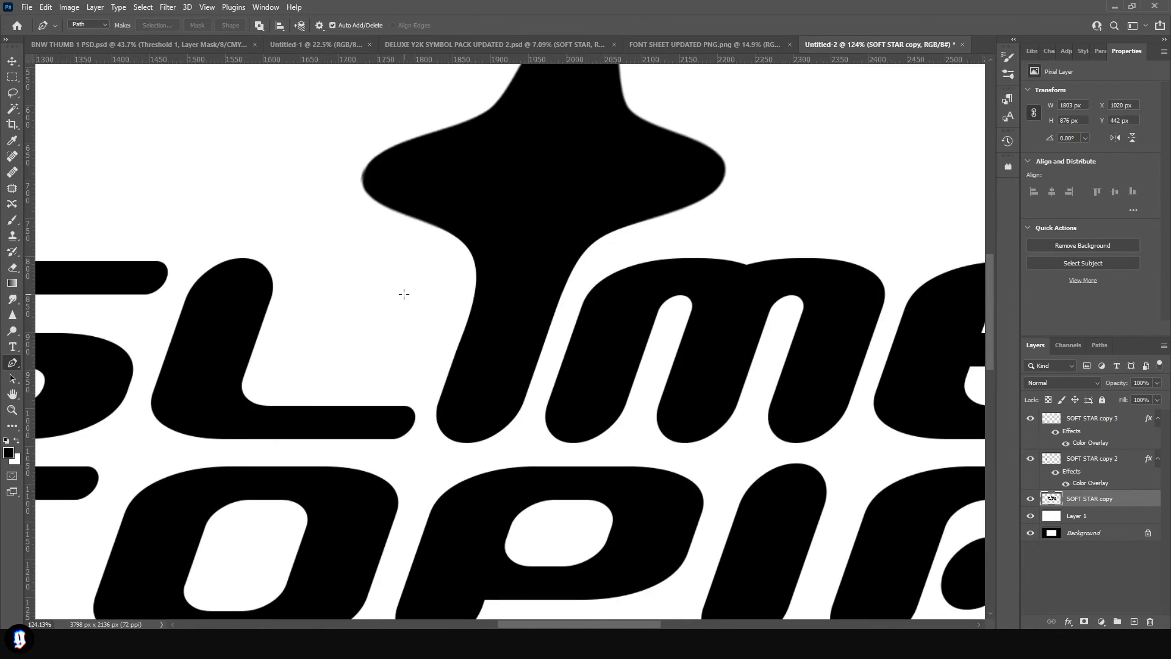
{"action": "scroll", "coordinate": [404, 298], "scroll_direction": "down", "scroll_amount": 6}
{"action": "key", "text": "v"}
- Examine the smoothed star joint and the balance of the three stars around the lettering
{"action": "scroll", "coordinate": [650, 465], "scroll_direction": "down", "scroll_amount": 1}
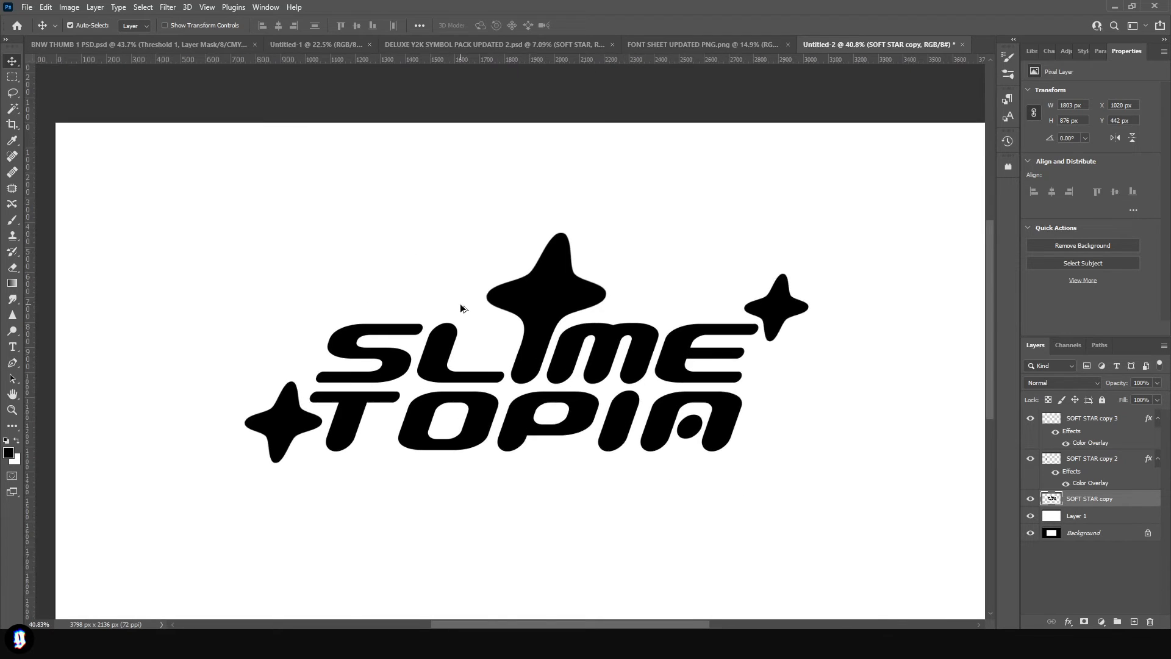
{"action": "scroll", "coordinate": [516, 324], "scroll_direction": "up", "scroll_amount": 3}
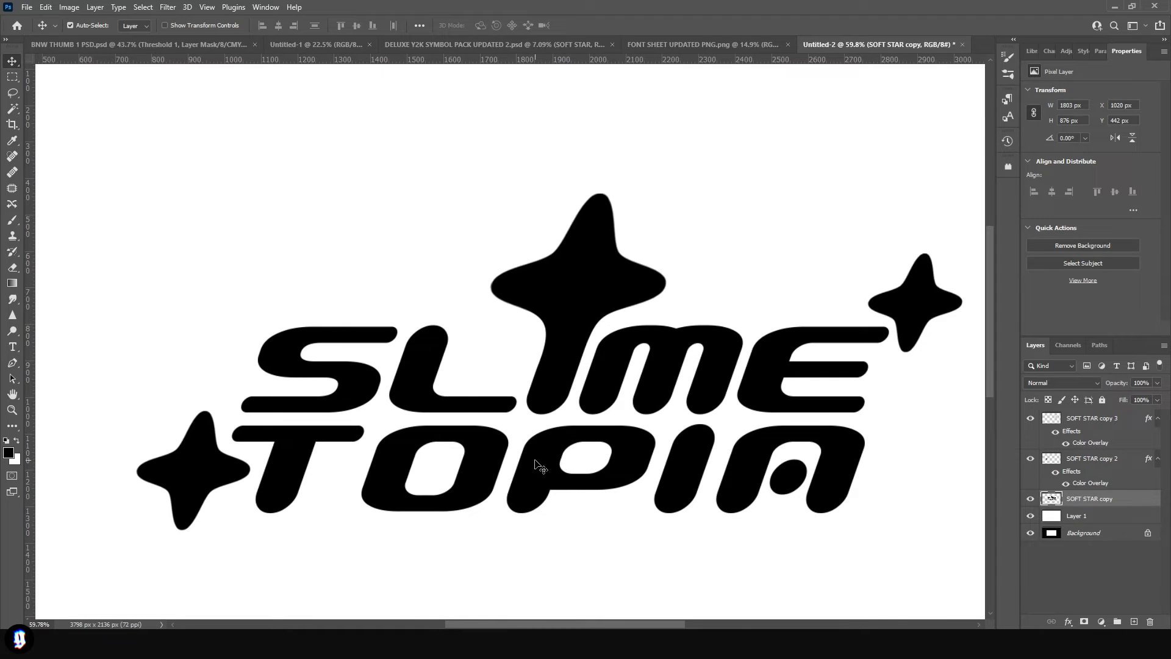
{"action": "scroll", "coordinate": [540, 467], "scroll_direction": "down", "scroll_amount": 1}
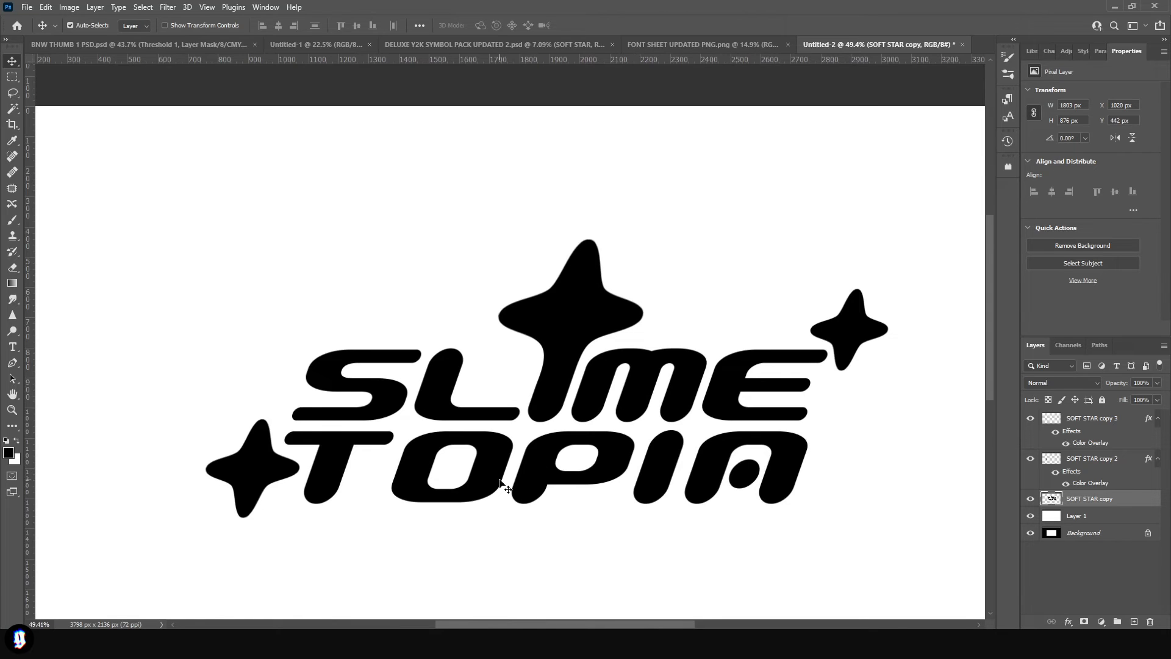
{"action": "scroll", "coordinate": [502, 484], "scroll_direction": "down", "scroll_amount": 1}
{"action": "scroll", "coordinate": [515, 486], "scroll_direction": "up", "scroll_amount": 1}
{"action": "scroll", "coordinate": [317, 497], "scroll_direction": "down", "scroll_amount": 1}
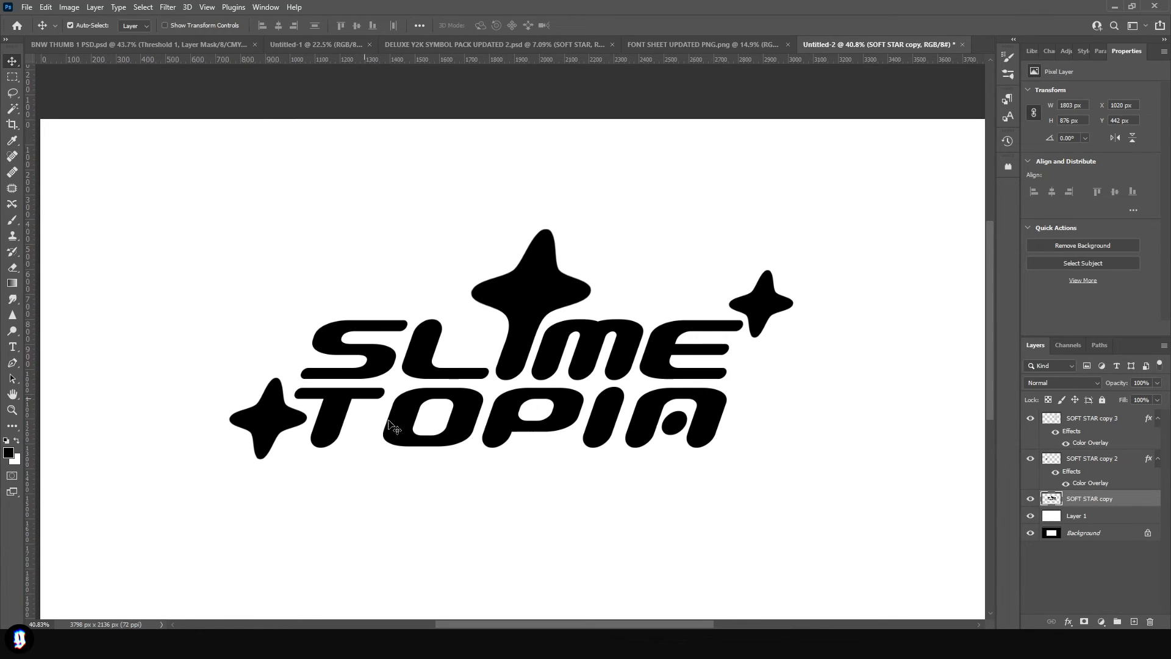
{"action": "scroll", "coordinate": [616, 510], "scroll_direction": "down", "scroll_amount": 1}
- Shrink the star beside the T of TOPIA to about 283 by 296 px and nudge it slightly downward
{"action": "left_click", "coordinate": [263, 396]}
{"action": "key", "text": "ctrl+t"}
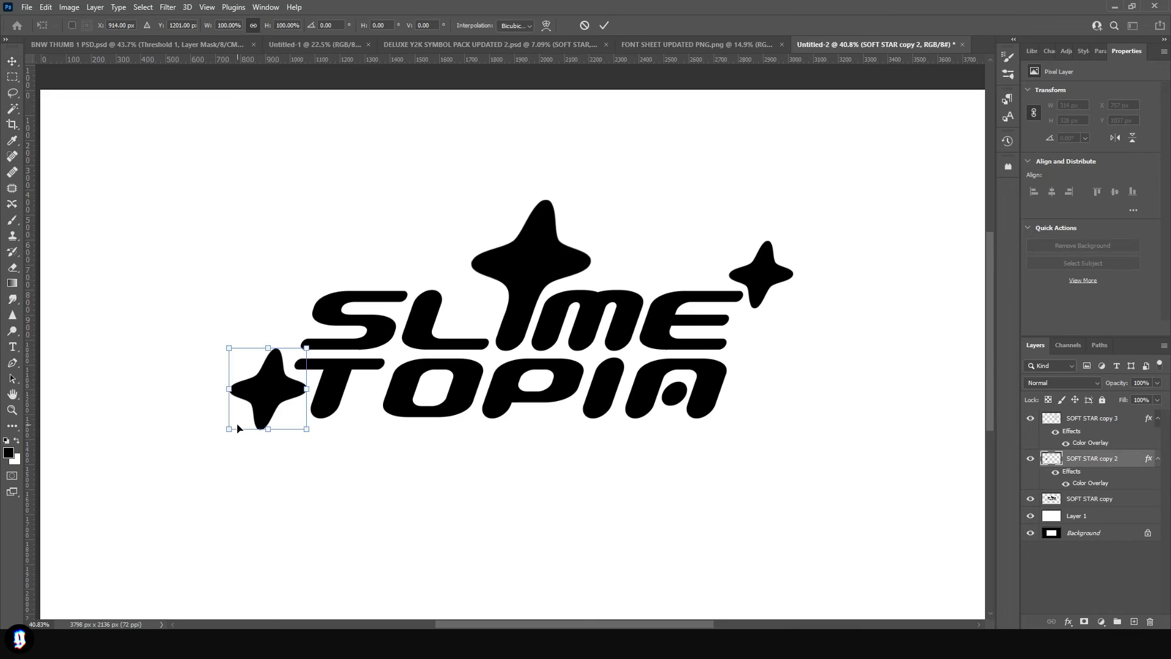
{"action": "left_click_drag", "start_coordinate": [229, 431], "coordinate": [236, 421]}
{"action": "key", "text": "Return"}
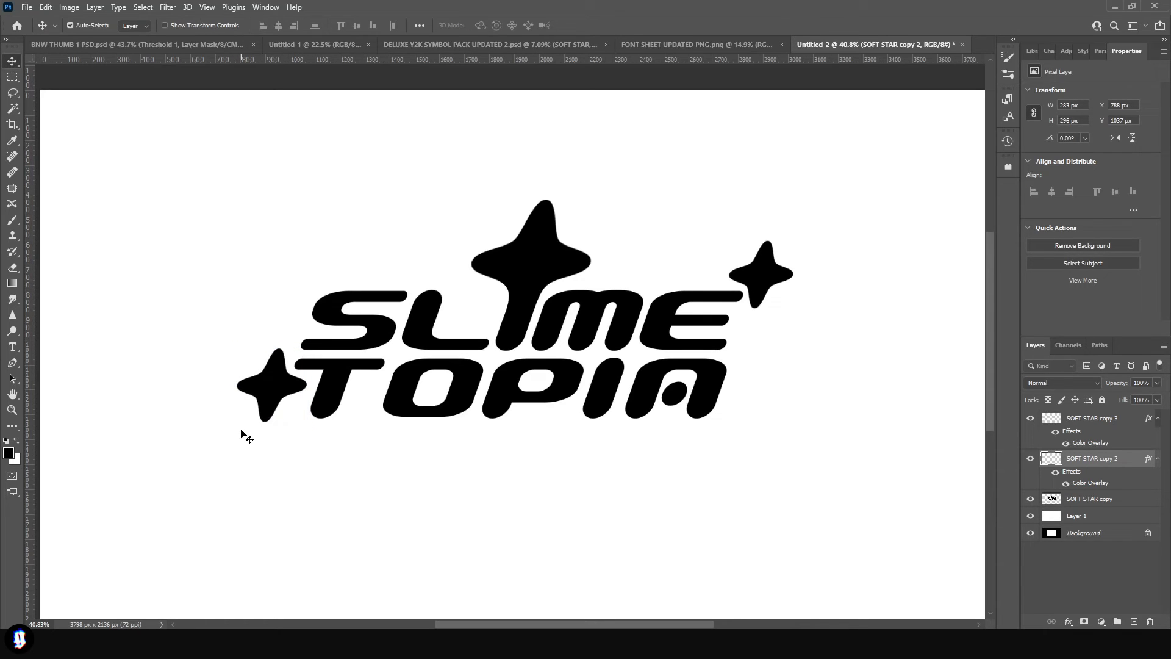
{"action": "key", "text": "Down"}
{"action": "key", "text": "Down"}
{"action": "key", "text": "Down"}
{"action": "key", "text": "Down"}
{"action": "key", "text": "Right"}
{"action": "key", "text": "Right"}
{"action": "key", "text": "Right"}
- Group the merged lettering layer and the two small star layers
{"action": "scroll", "coordinate": [758, 301], "scroll_direction": "down", "scroll_amount": 2}
{"action": "left_click", "coordinate": [1101, 500]}
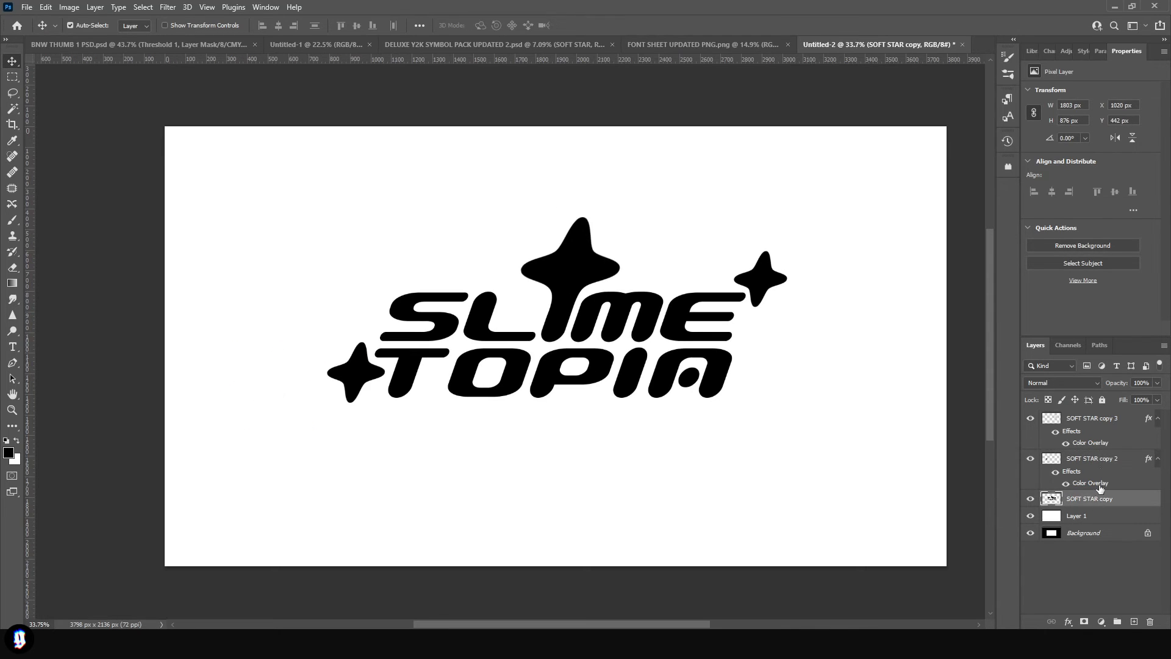
{"action": "left_click", "coordinate": [1104, 420], "text": "shift"}
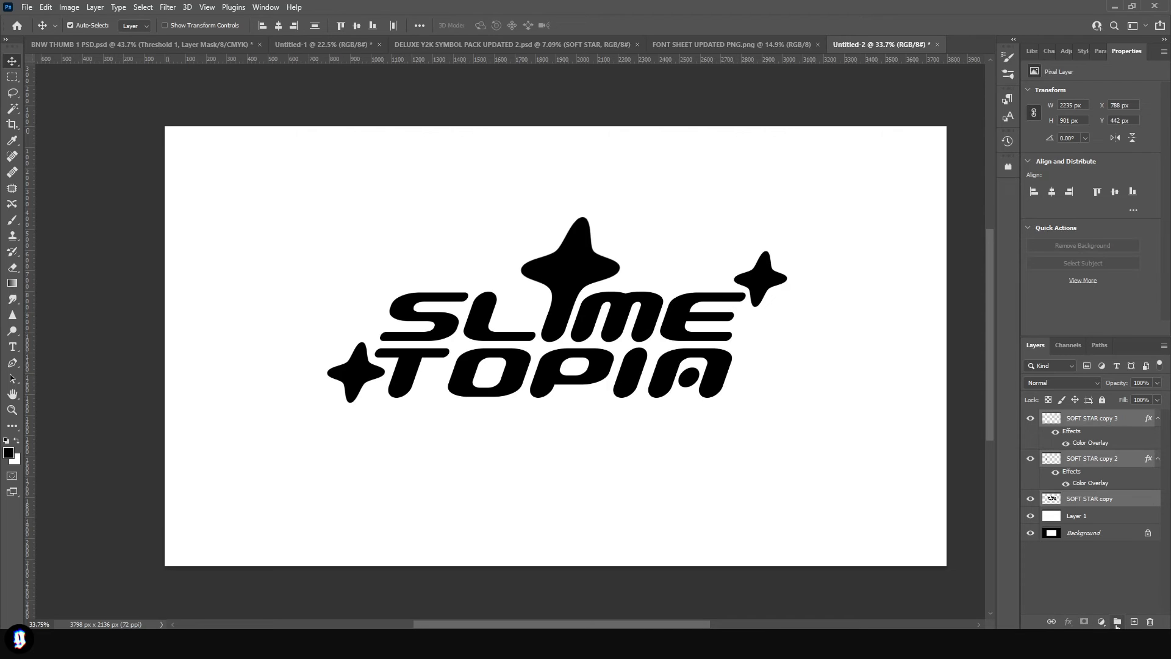
{"action": "left_click", "coordinate": [1116, 622]}
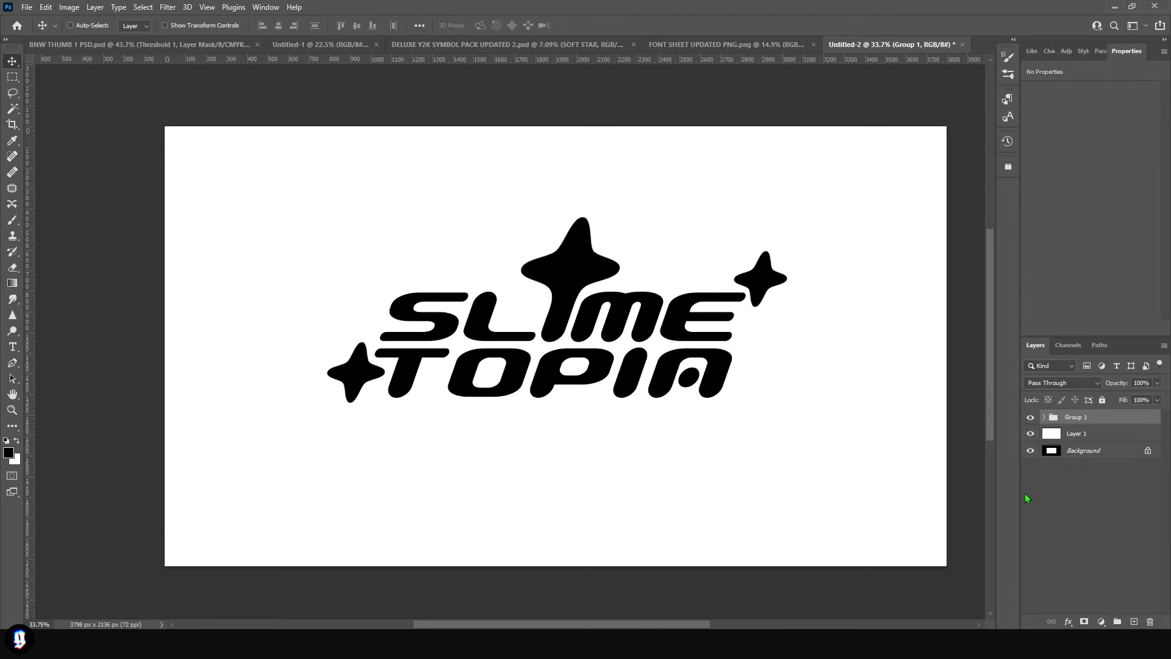
- Duplicate the logo group, hide the original, merge the copy into one layer and shift it down on the canvas
{"action": "key", "text": "ctrl+j"}
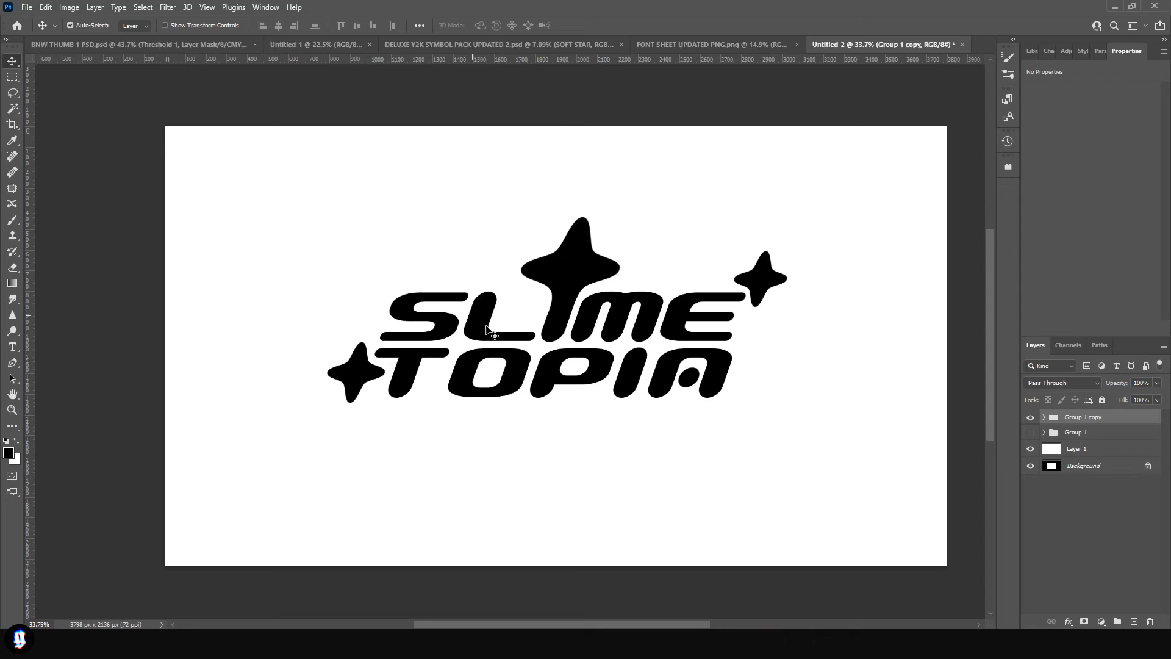
{"action": "right_click", "coordinate": [1040, 416]}
{"action": "left_click", "coordinate": [1012, 533]}
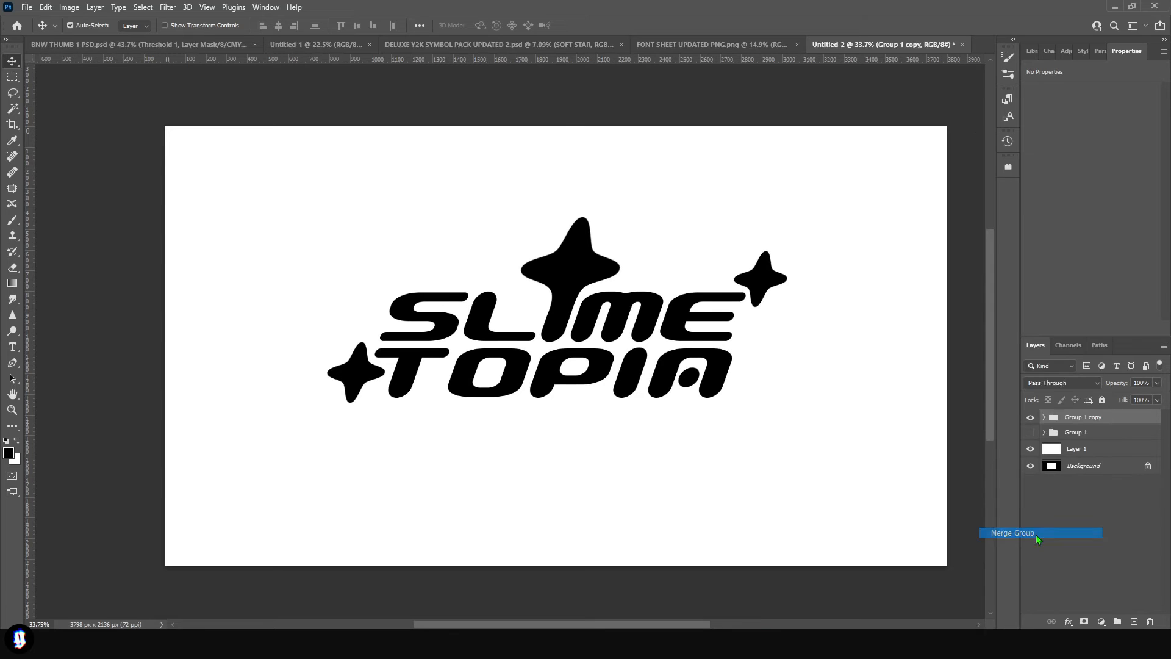
{"action": "left_click_drag", "start_coordinate": [565, 244], "coordinate": [547, 299]}
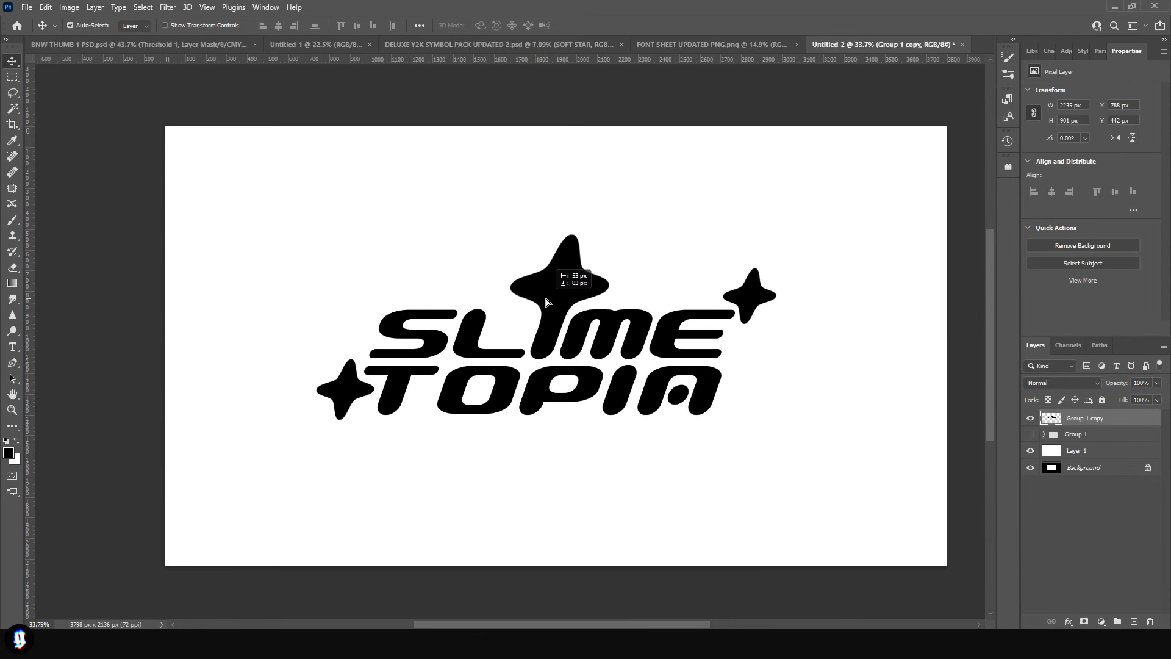
- Add a light grey Color Overlay to the merged logo copy
{"action": "left_click", "coordinate": [968, 120]}
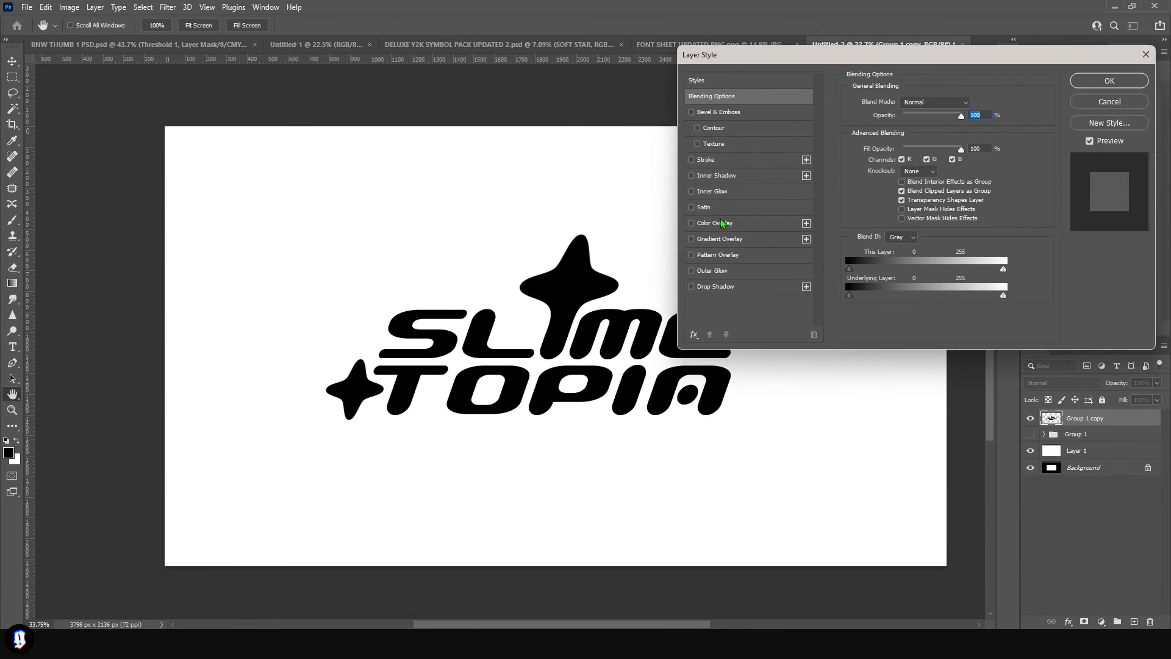
{"action": "left_click", "coordinate": [720, 225]}
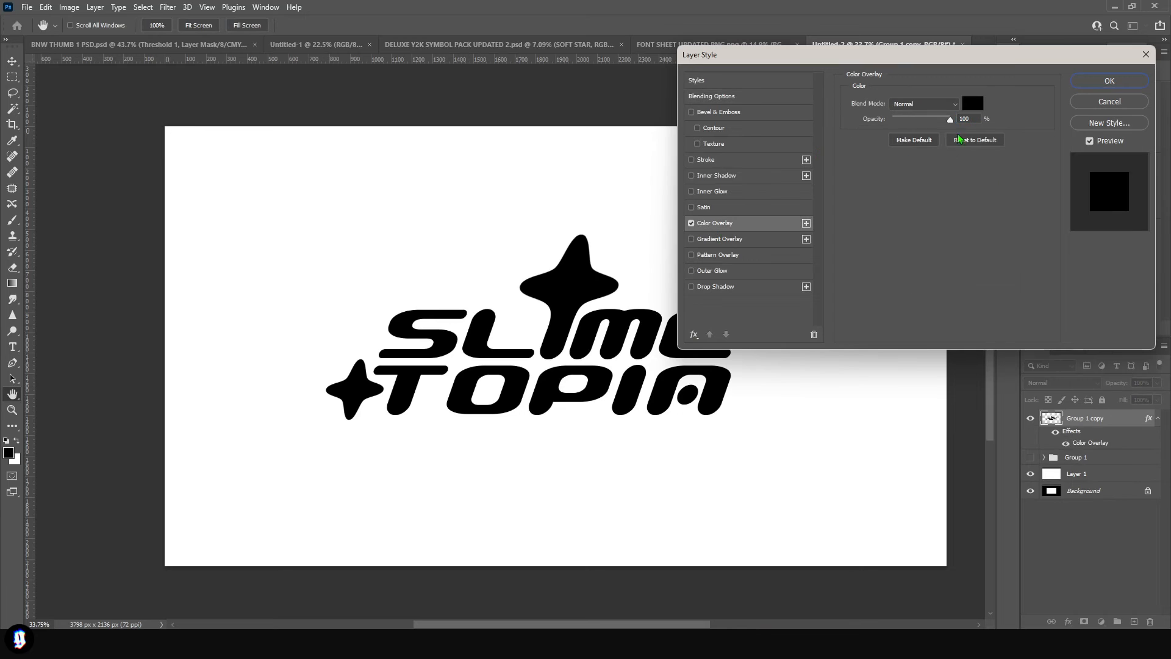
{"action": "left_click", "coordinate": [974, 103]}
{"action": "left_click_drag", "start_coordinate": [879, 292], "coordinate": [719, 174]}
{"action": "mouse_move", "coordinate": [939, 286]}
{"action": "left_mouse_down"}
{"action": "mouse_move", "coordinate": [842, 269]}
{"action": "mouse_move", "coordinate": [808, 287]}
{"action": "left_mouse_up"}
{"action": "left_click", "coordinate": [1098, 267]}
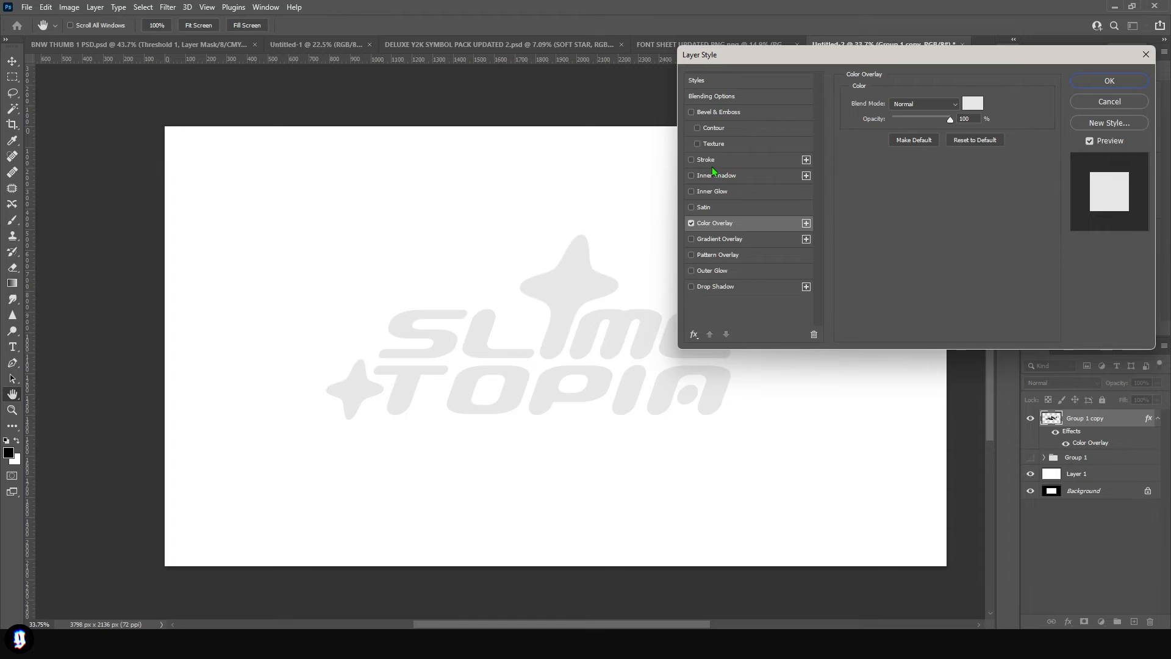
- Add a thick outside Stroke in near-black 0c0c0c around the light grey lettering and stars
{"action": "left_click", "coordinate": [707, 164]}
{"action": "left_click", "coordinate": [876, 189]}
{"action": "type", "text": "000000"}
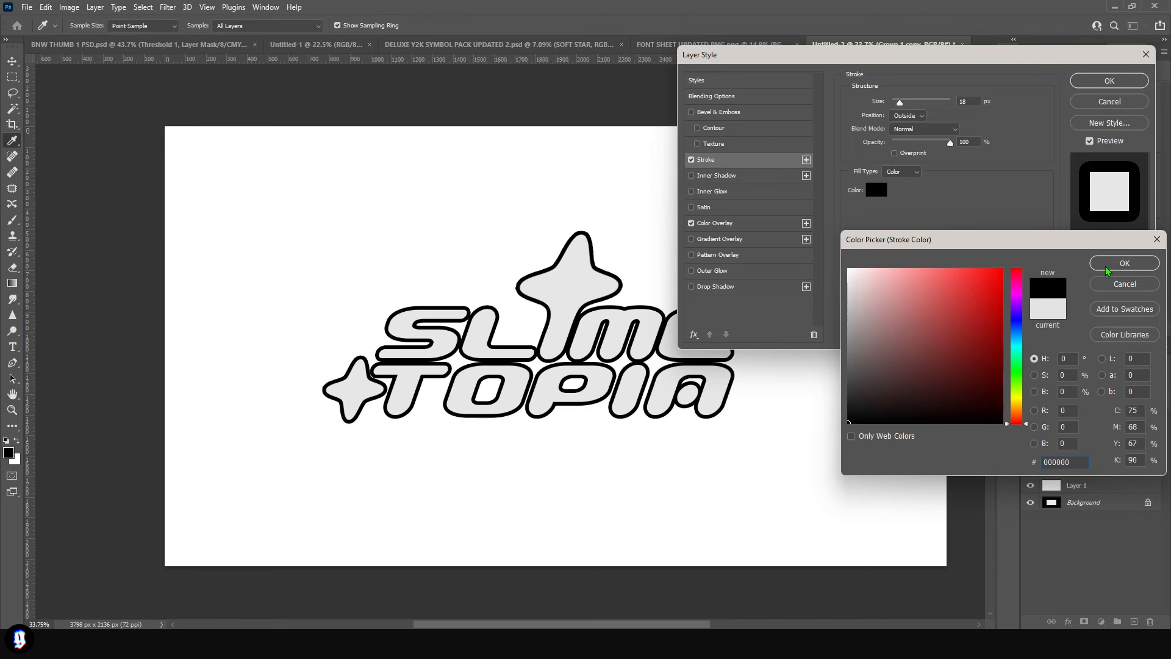
{"action": "left_click_drag", "start_coordinate": [852, 416], "coordinate": [839, 417]}
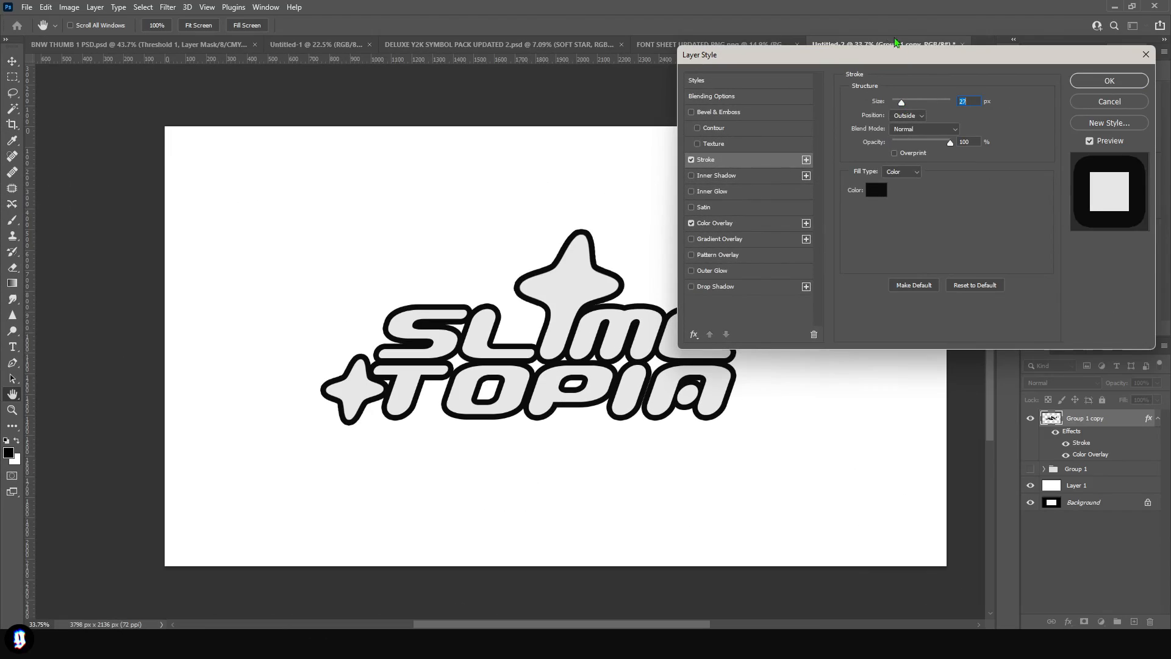
{"action": "left_click_drag", "start_coordinate": [842, 59], "coordinate": [906, 70]}
{"action": "key", "text": "Return"}
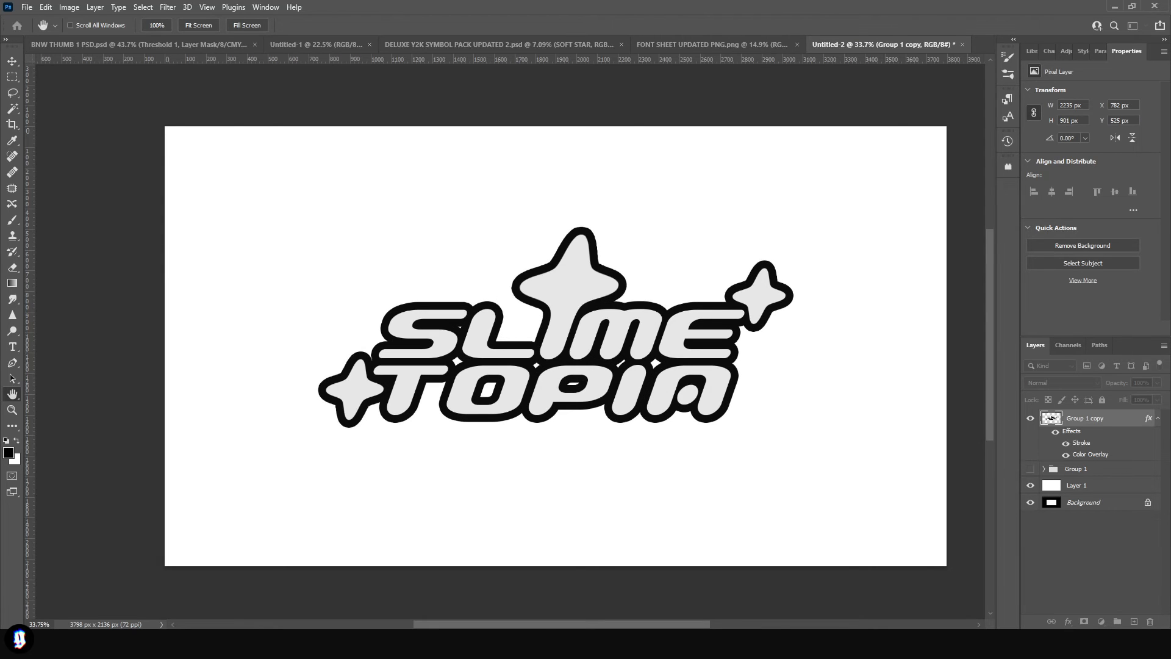
{"action": "key", "text": "v"}
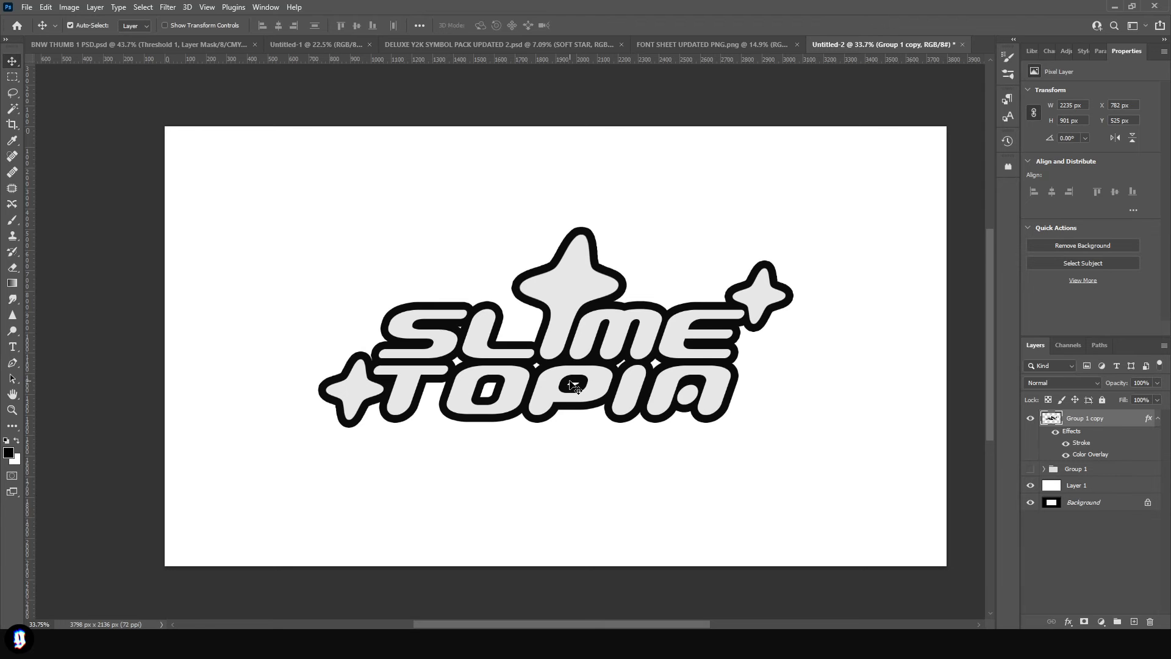
- On a new layer, paint black over the small white gaps between the SLIME and TOPIA letters and inside the P
{"action": "key", "text": "b"}
{"action": "scroll", "coordinate": [574, 385], "scroll_direction": "up", "scroll_amount": 2}
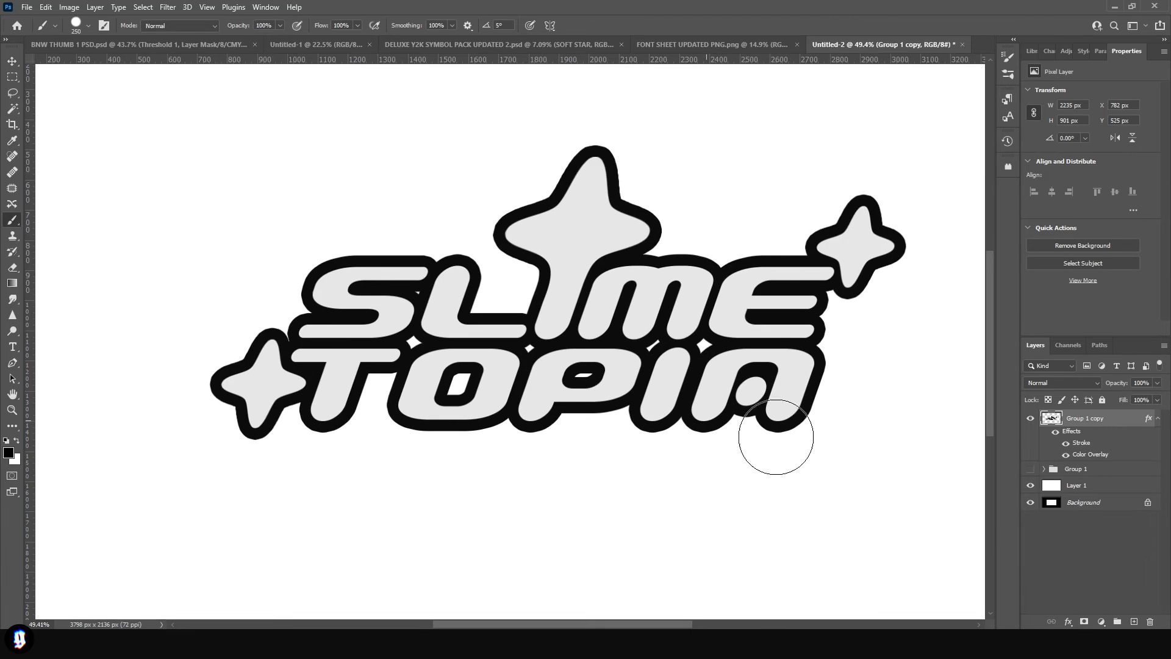
{"action": "left_click", "coordinate": [1134, 621]}
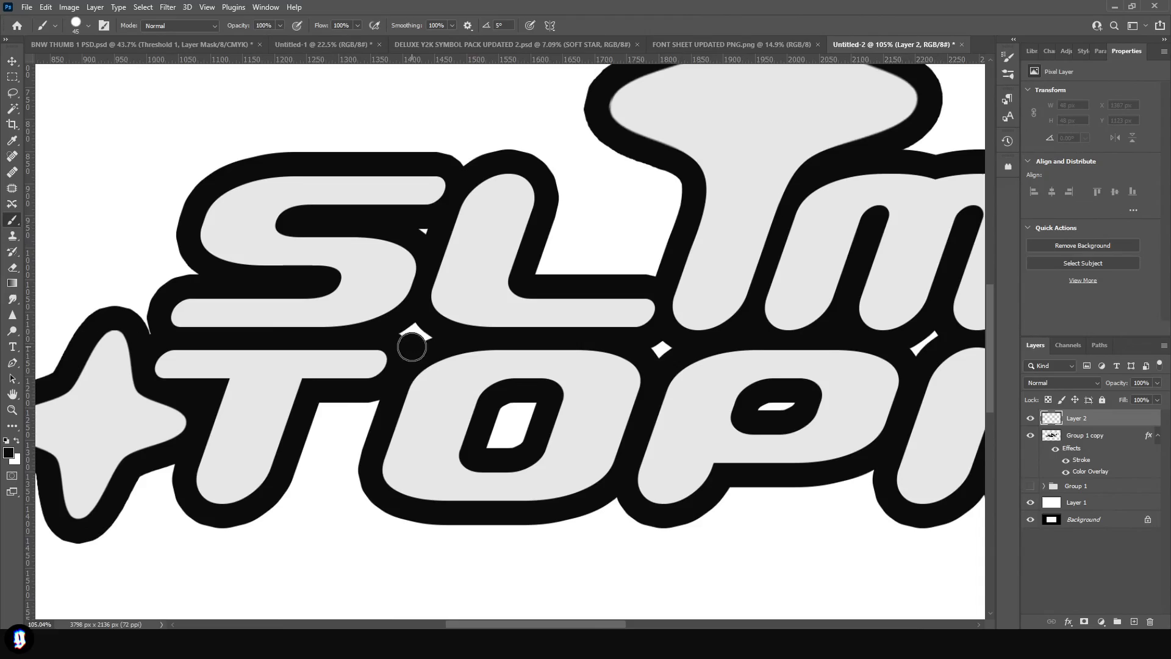
{"action": "left_click_drag", "start_coordinate": [412, 348], "coordinate": [414, 333]}
{"action": "left_click_drag", "start_coordinate": [421, 230], "coordinate": [424, 229]}
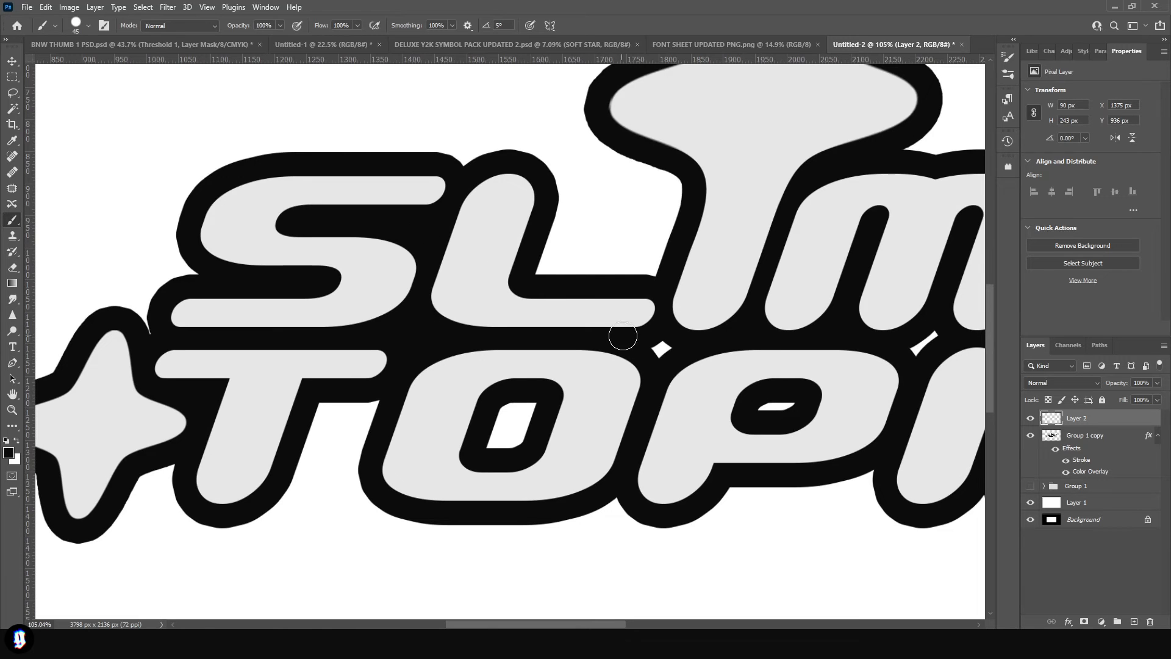
{"action": "left_click_drag", "start_coordinate": [661, 343], "coordinate": [665, 350]}
{"action": "scroll", "coordinate": [474, 366], "scroll_direction": "down", "scroll_amount": 3}
{"action": "scroll", "coordinate": [744, 347], "scroll_direction": "up", "scroll_amount": 4}
{"action": "left_click_drag", "start_coordinate": [745, 346], "coordinate": [763, 329]}
{"action": "scroll", "coordinate": [762, 330], "scroll_direction": "down", "scroll_amount": 3}
{"action": "scroll", "coordinate": [766, 370], "scroll_direction": "up", "scroll_amount": 3}
{"action": "mouse_move", "coordinate": [766, 370]}
{"action": "left_mouse_down"}
{"action": "mouse_move", "coordinate": [791, 362]}
{"action": "mouse_move", "coordinate": [758, 353]}
{"action": "left_mouse_up"}
{"action": "scroll", "coordinate": [758, 353], "scroll_direction": "down", "scroll_amount": 3}
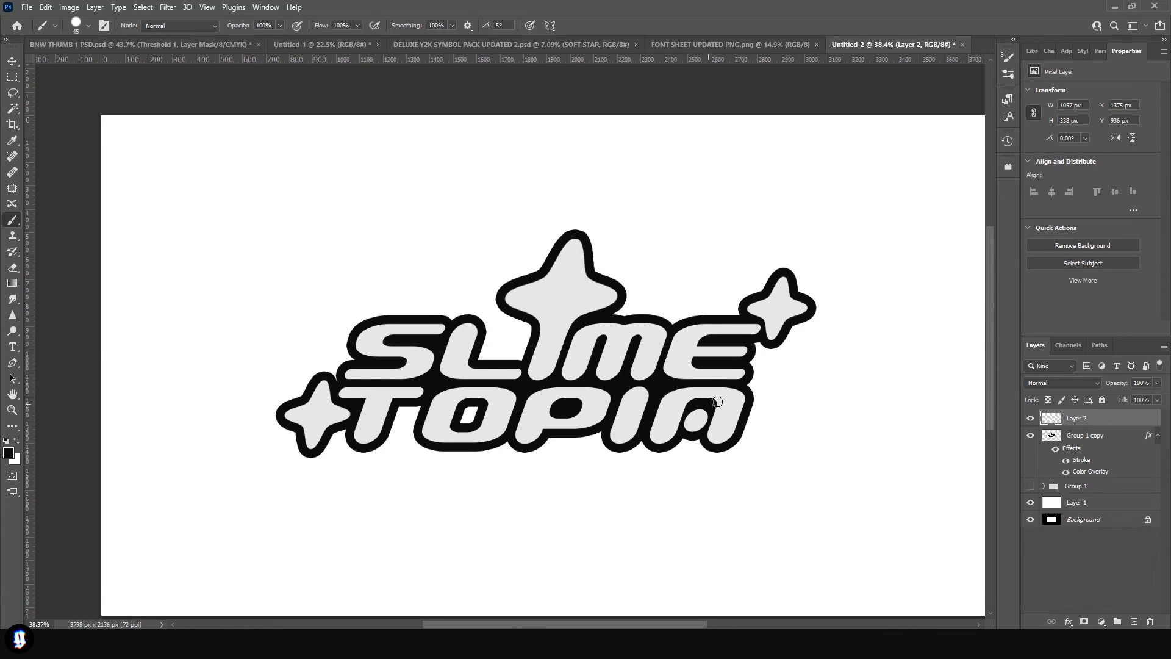
- Paint the white hole inside the O of TOPIA black and compare the logo with and without it
{"action": "scroll", "coordinate": [470, 421], "scroll_direction": "up", "scroll_amount": 5}
{"action": "mouse_move", "coordinate": [470, 422]}
{"action": "left_mouse_down"}
{"action": "mouse_move", "coordinate": [481, 429]}
{"action": "mouse_move", "coordinate": [506, 384]}
{"action": "mouse_move", "coordinate": [484, 387]}
{"action": "mouse_move", "coordinate": [463, 416]}
{"action": "left_mouse_up"}
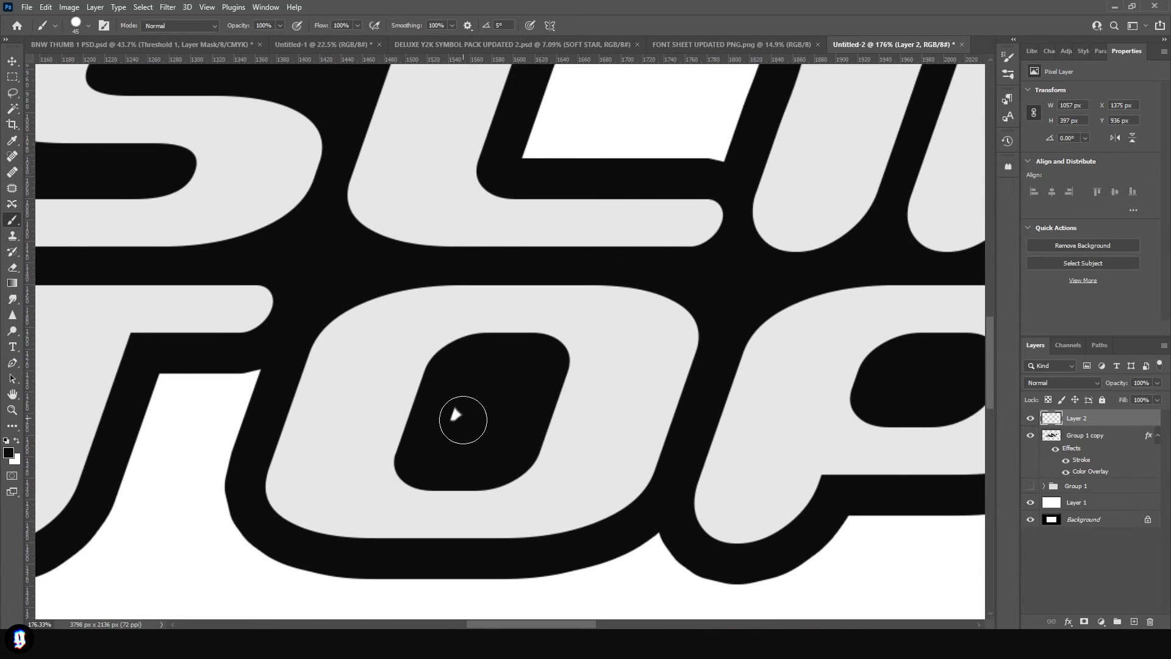
{"action": "scroll", "coordinate": [463, 416], "scroll_direction": "down", "scroll_amount": 6}
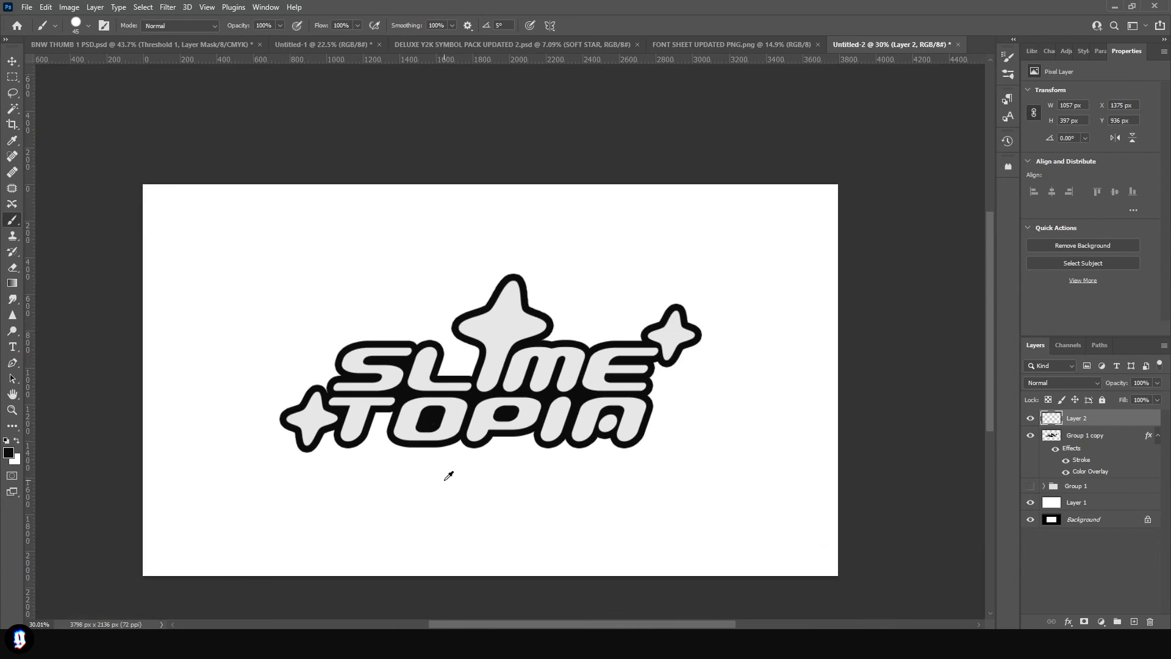
{"action": "scroll", "coordinate": [450, 474], "scroll_direction": "down", "scroll_amount": 1}
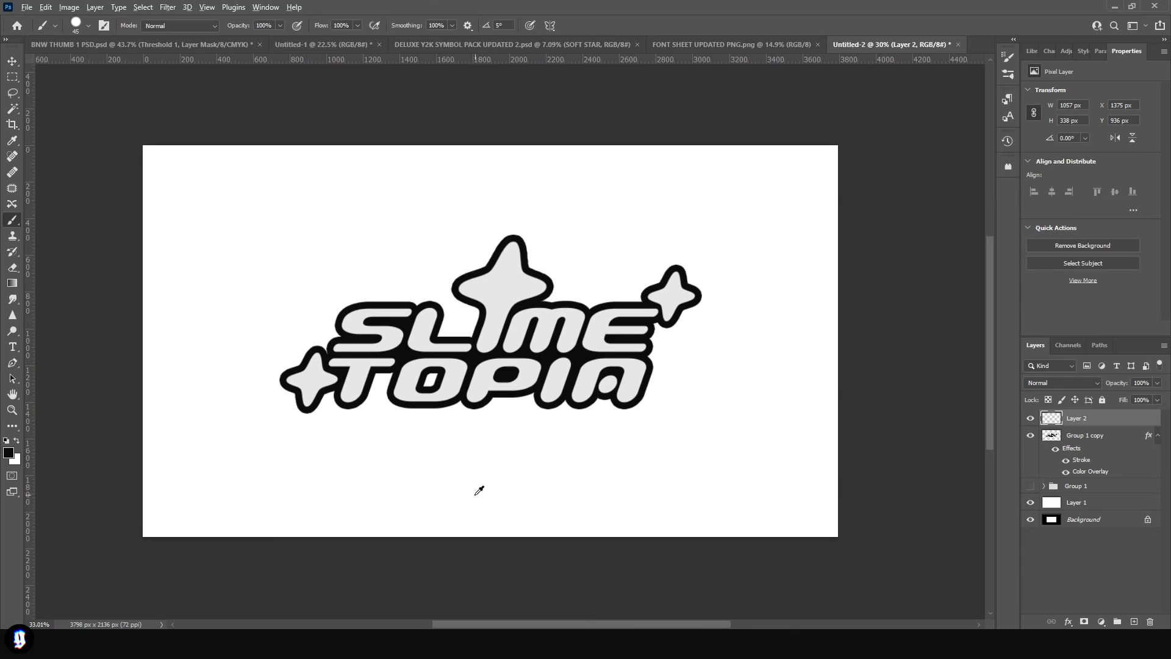
{"action": "scroll", "coordinate": [476, 486], "scroll_direction": "up", "scroll_amount": 1}
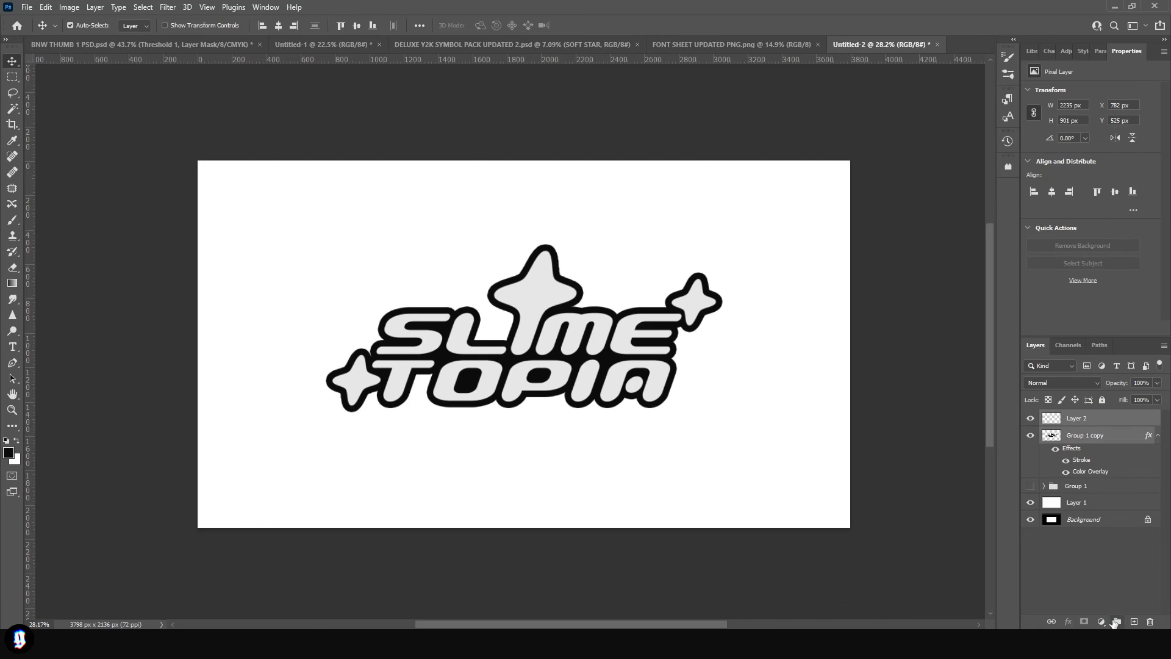
- Merge the painted gap-fill layer with the stroked logo layer and move the result about 61 px down
{"action": "left_click", "coordinate": [1116, 622]}
{"action": "key", "text": "ctrl+z"}
{"action": "left_click", "coordinate": [1029, 436]}
{"action": "left_click", "coordinate": [1029, 436]}
{"action": "right_click", "coordinate": [1090, 435]}
{"action": "left_click", "coordinate": [996, 486]}
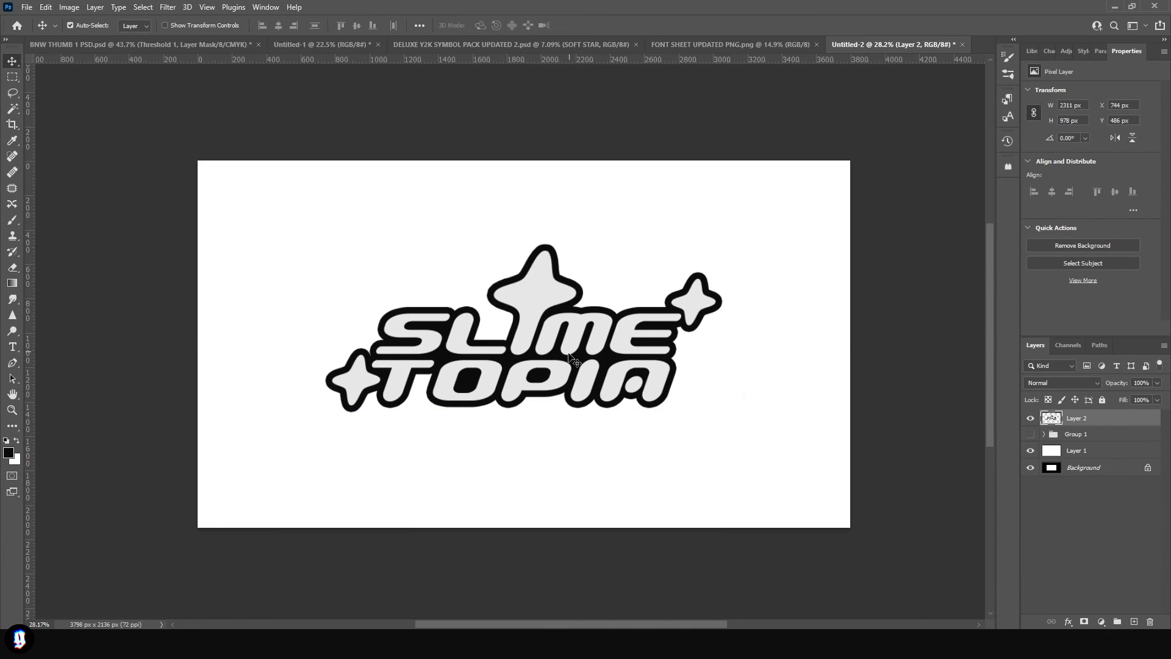
{"action": "left_click_drag", "start_coordinate": [569, 355], "coordinate": [568, 366]}
{"action": "key", "text": "ctrl"}
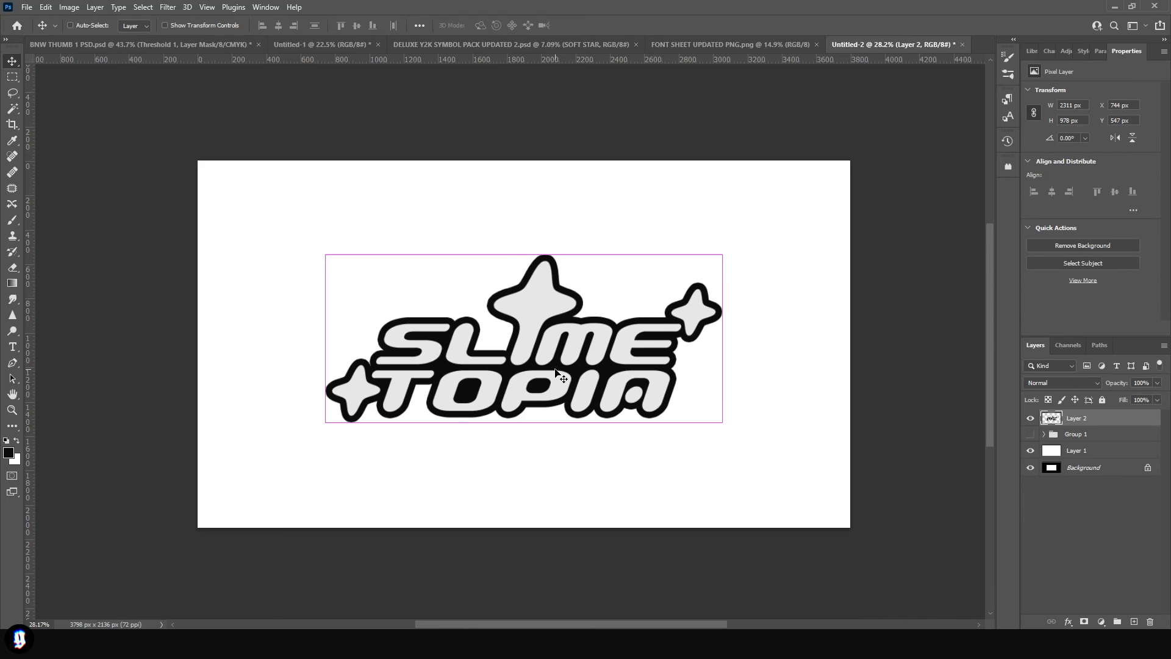
- Build a black 3D extrusion by duplicating the logo layer 18 times, offsetting each copy about 4 px up and left
{"action": "key", "text": "ctrl+j"}
{"action": "key", "text": "Up"}
{"action": "key", "text": "Left"}
{"action": "key", "text": "ctrl+j"}
{"action": "key", "text": "Up"}
{"action": "key", "text": "Left"}
{"action": "key", "text": "ctrl+j"}
{"action": "key", "text": "Up"}
{"action": "key", "text": "Left"}
{"action": "key", "text": "ctrl+j"}
{"action": "key", "text": "Up"}
{"action": "key", "text": "Left"}
{"action": "key", "text": "ctrl+j"}
{"action": "key", "text": "Up"}
{"action": "key", "text": "Left"}
{"action": "key", "text": "ctrl+j"}
{"action": "key", "text": "Up"}
{"action": "key", "text": "Left"}
{"action": "key", "text": "ctrl+j"}
{"action": "key", "text": "Up"}
{"action": "key", "text": "Left"}
{"action": "key", "text": "ctrl+j"}
{"action": "key", "text": "Up"}
{"action": "key", "text": "Left"}
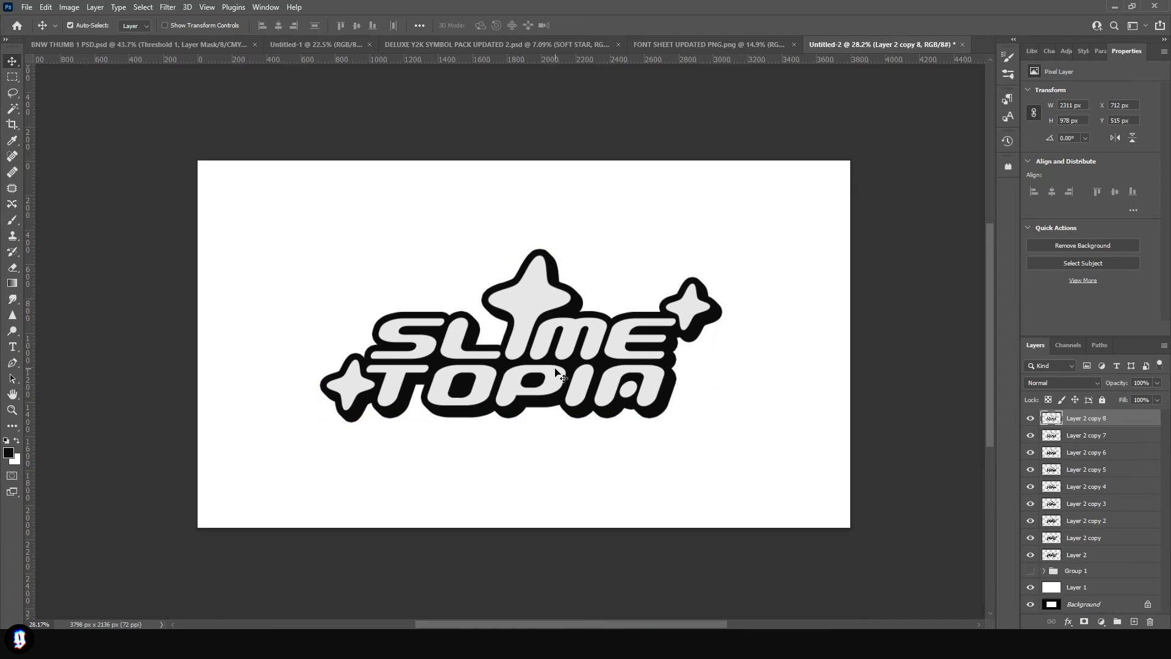
{"action": "key", "text": "ctrl+j"}
{"action": "key", "text": "Up"}
{"action": "key", "text": "Left"}
{"action": "key", "text": "ctrl+j"}
{"action": "key", "text": "Up"}
{"action": "key", "text": "Left"}
{"action": "key", "text": "ctrl+j"}
{"action": "key", "text": "Up"}
{"action": "key", "text": "Left"}
{"action": "key", "text": "ctrl+j"}
{"action": "key", "text": "Up"}
{"action": "key", "text": "Left"}
{"action": "key", "text": "ctrl+j"}
{"action": "key", "text": "Up"}
{"action": "key", "text": "Left"}
{"action": "key", "text": "ctrl+j"}
{"action": "key", "text": "Up"}
{"action": "key", "text": "Left"}
{"action": "key", "text": "ctrl+j"}
{"action": "key", "text": "Up"}
{"action": "key", "text": "Left"}
{"action": "key", "text": "ctrl+j"}
{"action": "key", "text": "Up"}
{"action": "key", "text": "Left"}
{"action": "key", "text": "ctrl+j"}
{"action": "key", "text": "Up"}
{"action": "key", "text": "Left"}
{"action": "key", "text": "ctrl+j"}
{"action": "key", "text": "Up"}
{"action": "key", "text": "Left"}
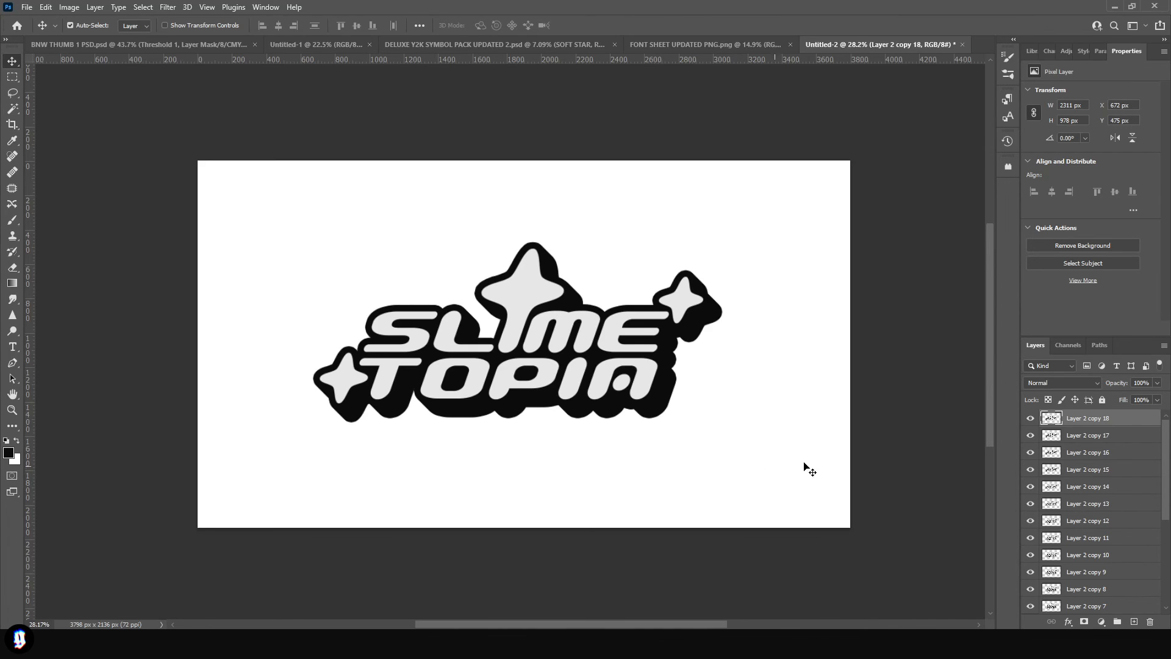
- Group Layer 2 and all of its stacked extrusion copies
{"action": "scroll", "coordinate": [1107, 482], "scroll_direction": "down", "scroll_amount": 5}
{"action": "left_click", "coordinate": [1099, 546], "text": "shift"}
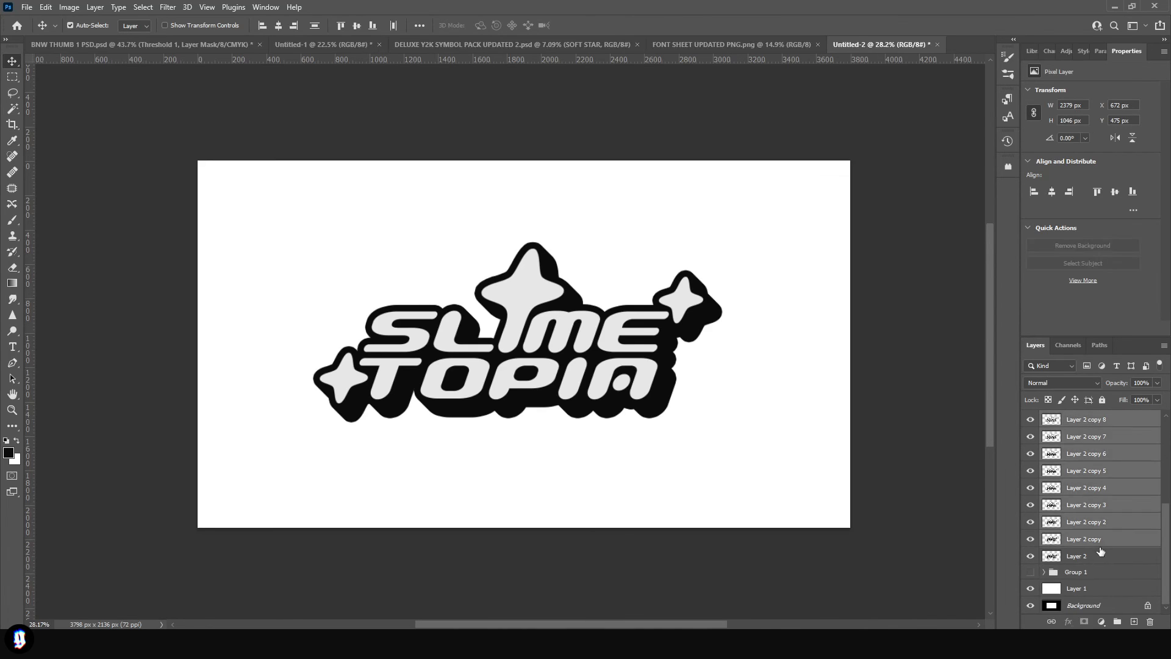
{"action": "left_click", "coordinate": [1102, 557], "text": "shift"}
{"action": "left_click", "coordinate": [1120, 622]}
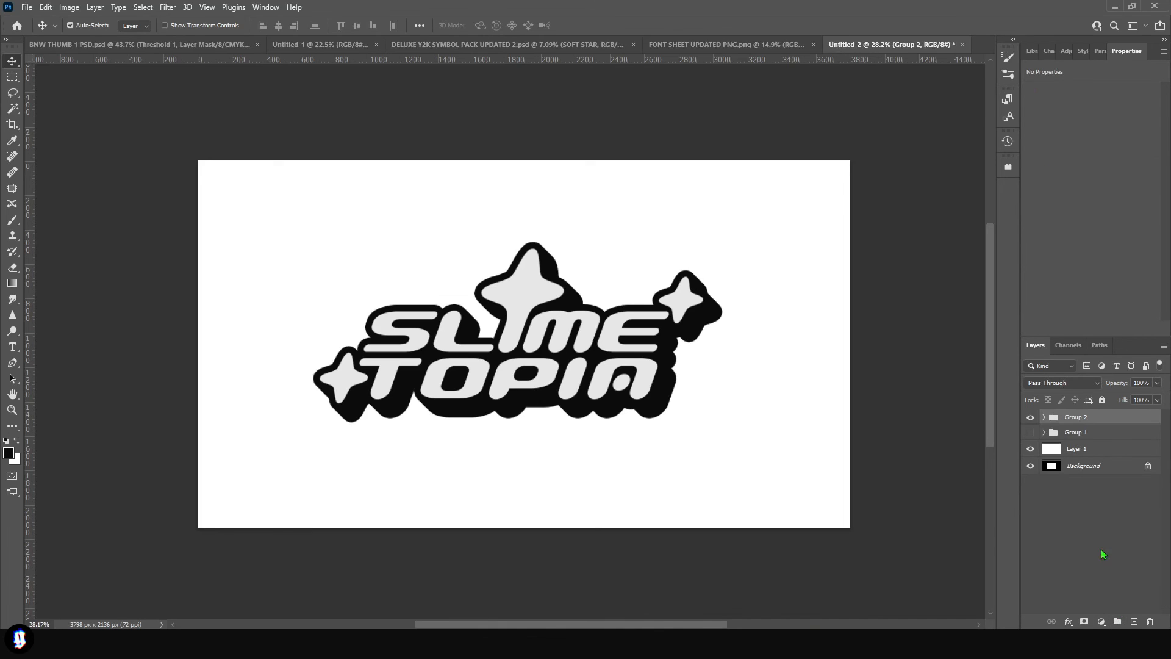
- Duplicate the extrusion group, merge the copy into a single layer and hide the original group
{"action": "right_click", "coordinate": [1098, 417]}
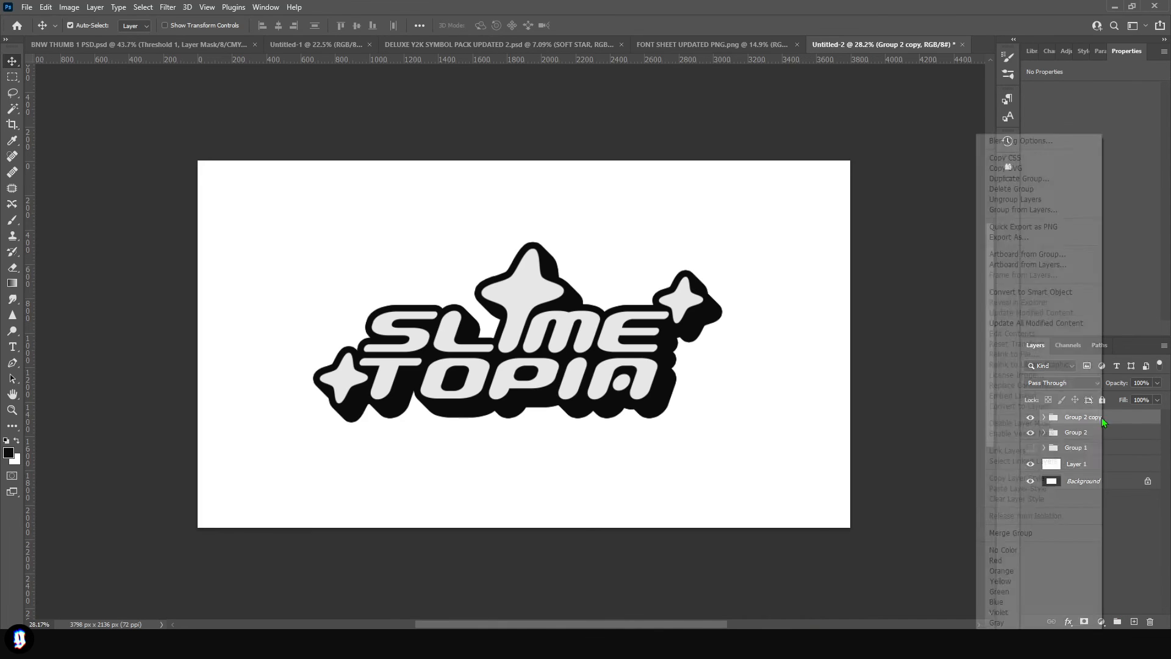
{"action": "left_click", "coordinate": [1025, 532], "text": "alt"}
{"action": "left_click", "coordinate": [1030, 434]}
- Outline the merged extruded logo with a pink Stroke and rasterize its layer style
{"action": "key", "text": "space"}
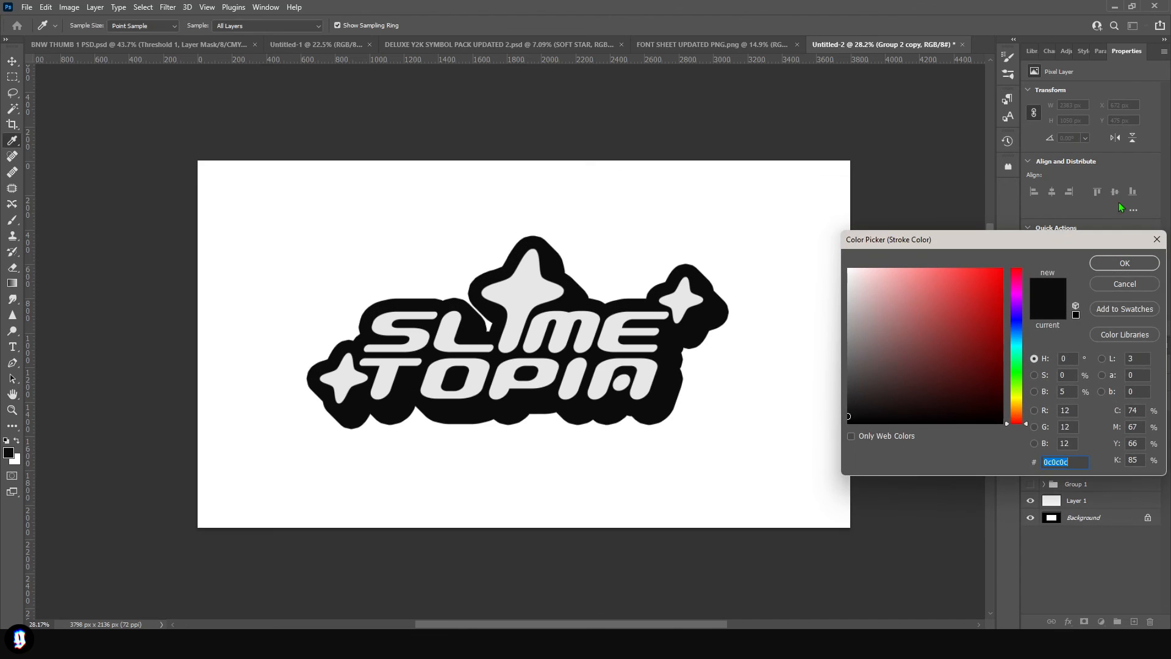
{"action": "left_click", "coordinate": [907, 269]}
{"action": "left_click", "coordinate": [1016, 295]}
{"action": "key", "text": "Return"}
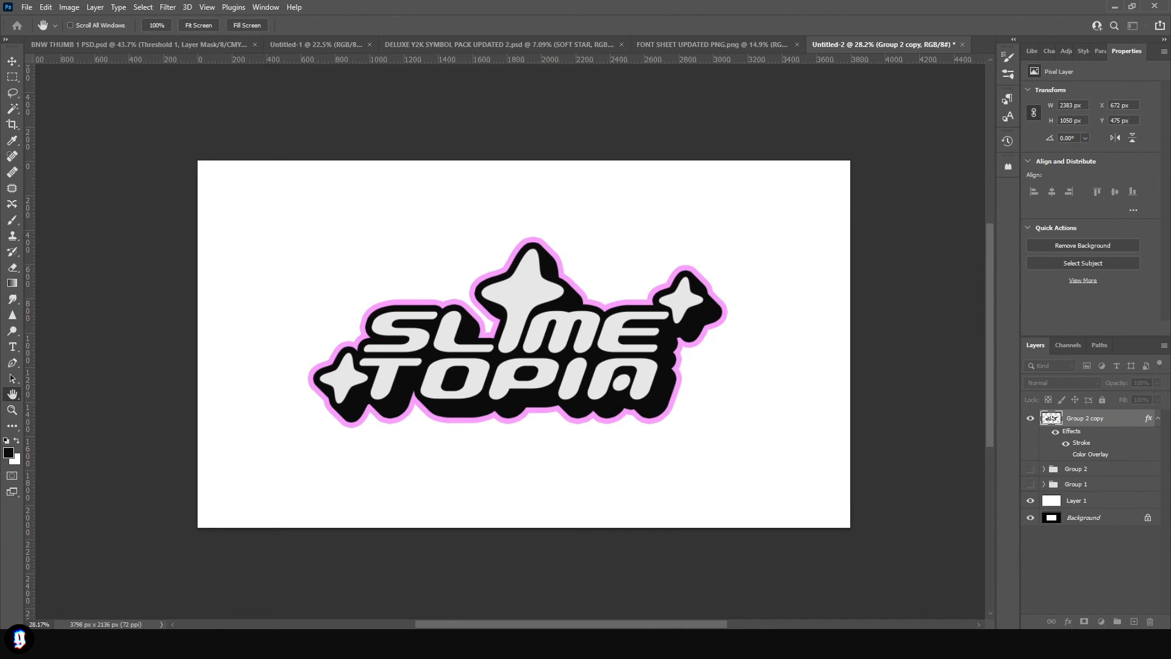
{"action": "right_click", "coordinate": [1112, 419]}
{"action": "left_click", "coordinate": [1013, 311]}
- Add a black Stroke around the pink outline and rasterize the layer style
{"action": "double_click", "coordinate": [1112, 419]}
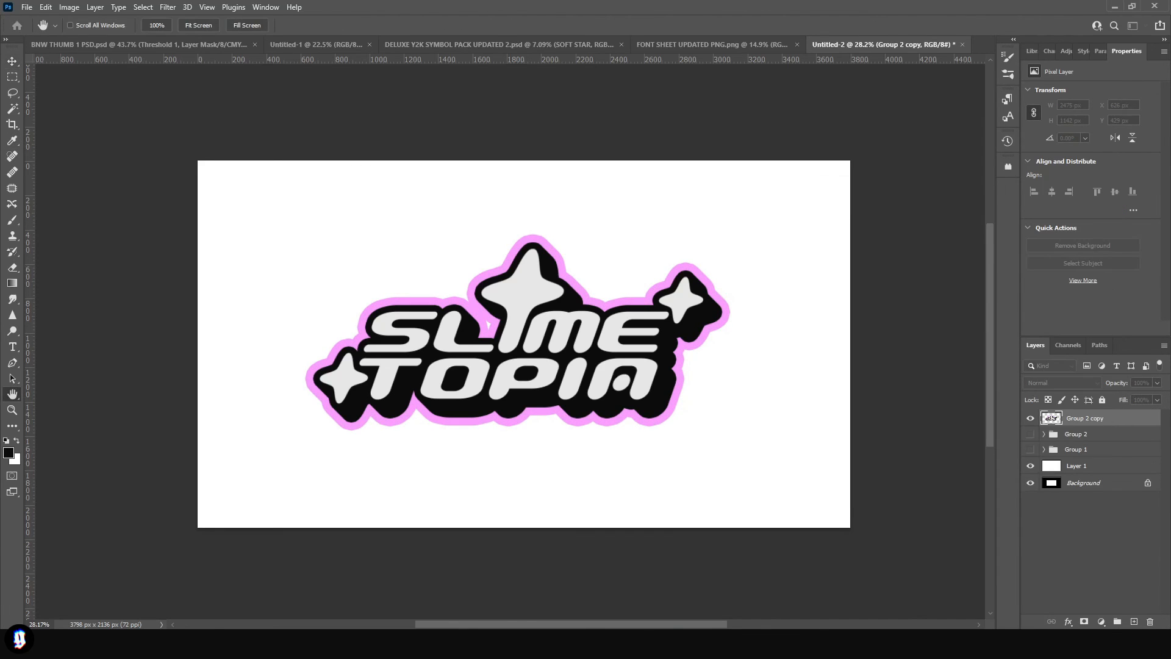
{"action": "left_click", "coordinate": [666, 357]}
{"action": "key", "text": "Return"}
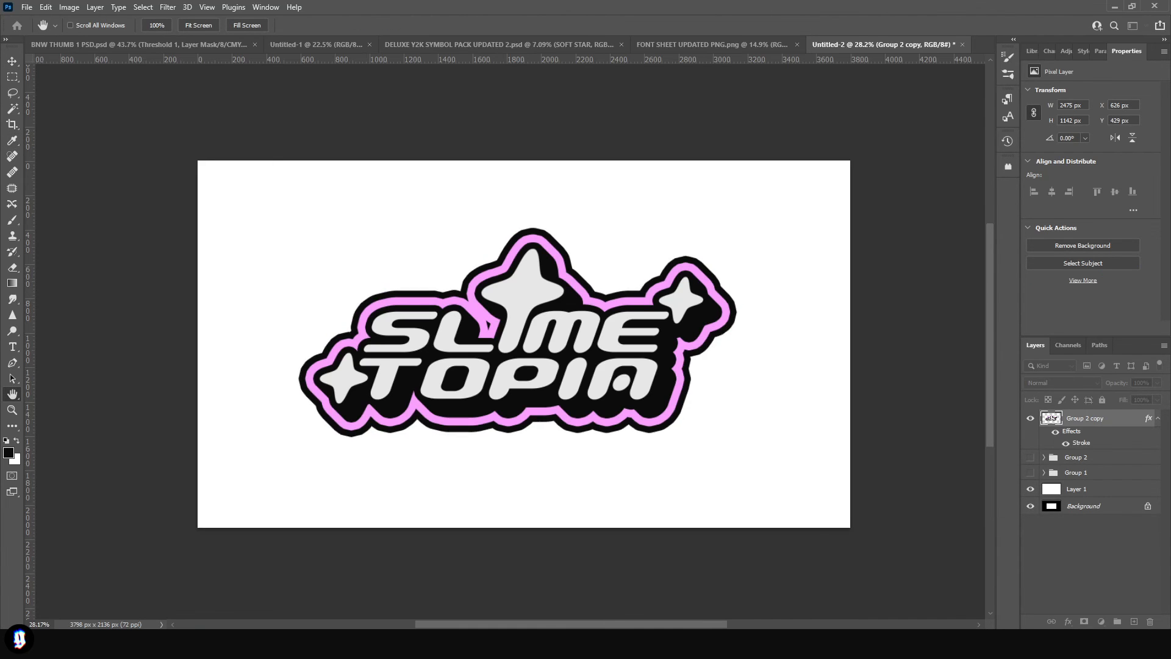
{"action": "key", "text": "Return"}
{"action": "right_click", "coordinate": [1101, 419]}
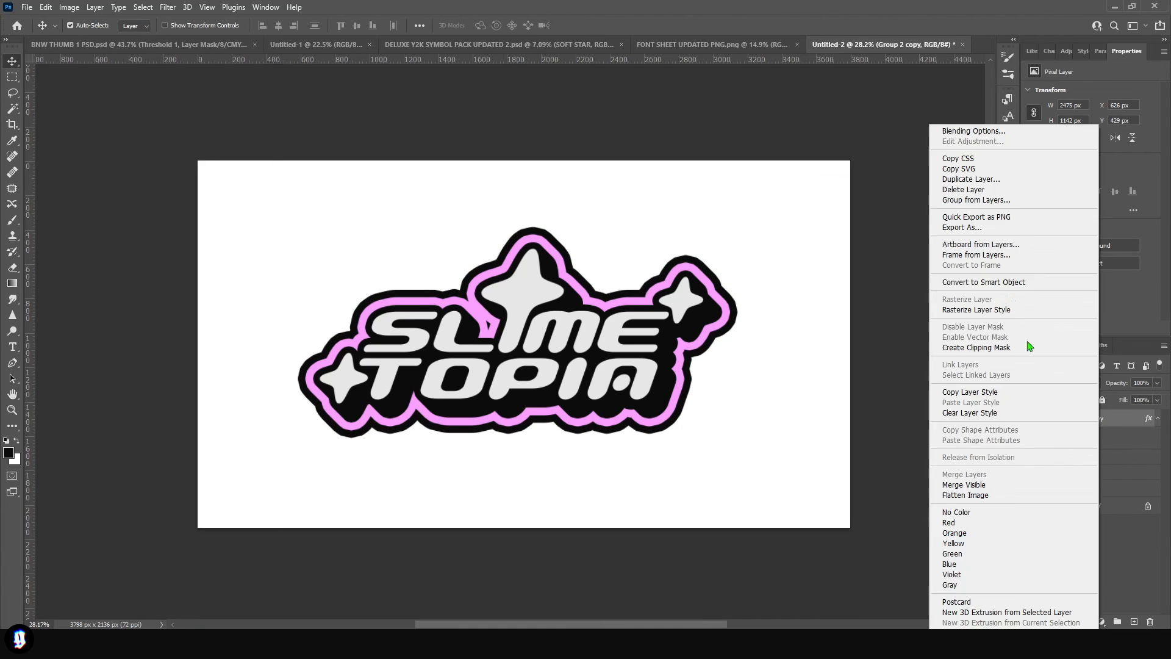
{"action": "left_click", "coordinate": [993, 311]}
- Select the pink outline with the Magic Wand, delete it and deselect
{"action": "key", "text": "w"}
{"action": "scroll", "coordinate": [462, 336], "scroll_direction": "up", "scroll_amount": 5}
{"action": "left_click", "coordinate": [499, 310]}
{"action": "key", "text": "Delete"}
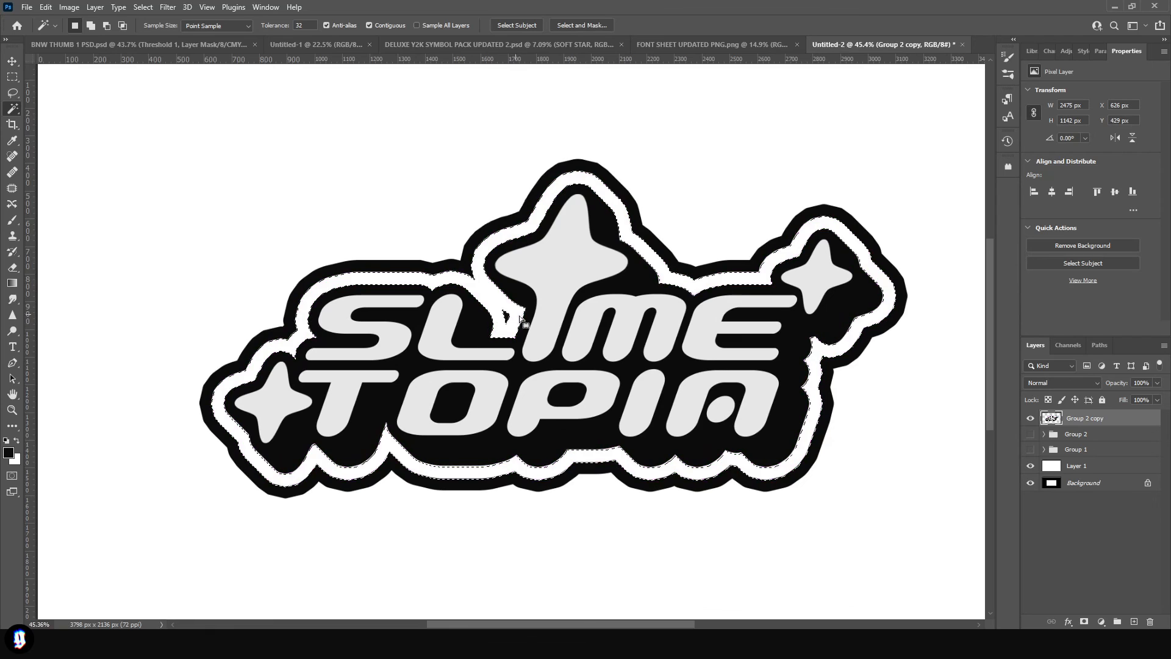
{"action": "key", "text": "ctrl+d"}
- Erase the leftover black fragment between the L and the large star with an 80 px eraser
{"action": "key", "text": "e"}
{"action": "key", "text": "bracketleft"}
{"action": "key", "text": "bracketleft"}
{"action": "key", "text": "bracketleft"}
{"action": "key", "text": "bracketleft"}
{"action": "key", "text": "bracketleft"}
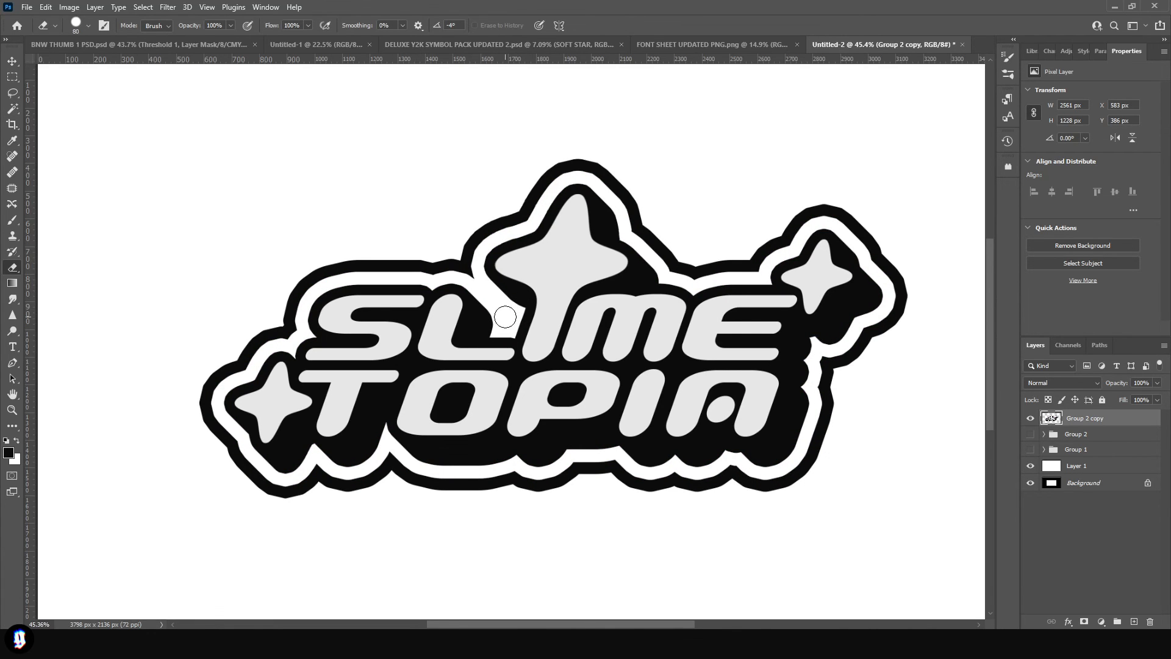
{"action": "scroll", "coordinate": [579, 378], "scroll_direction": "down", "scroll_amount": 7, "text": "alt"}
{"action": "key", "text": "v"}
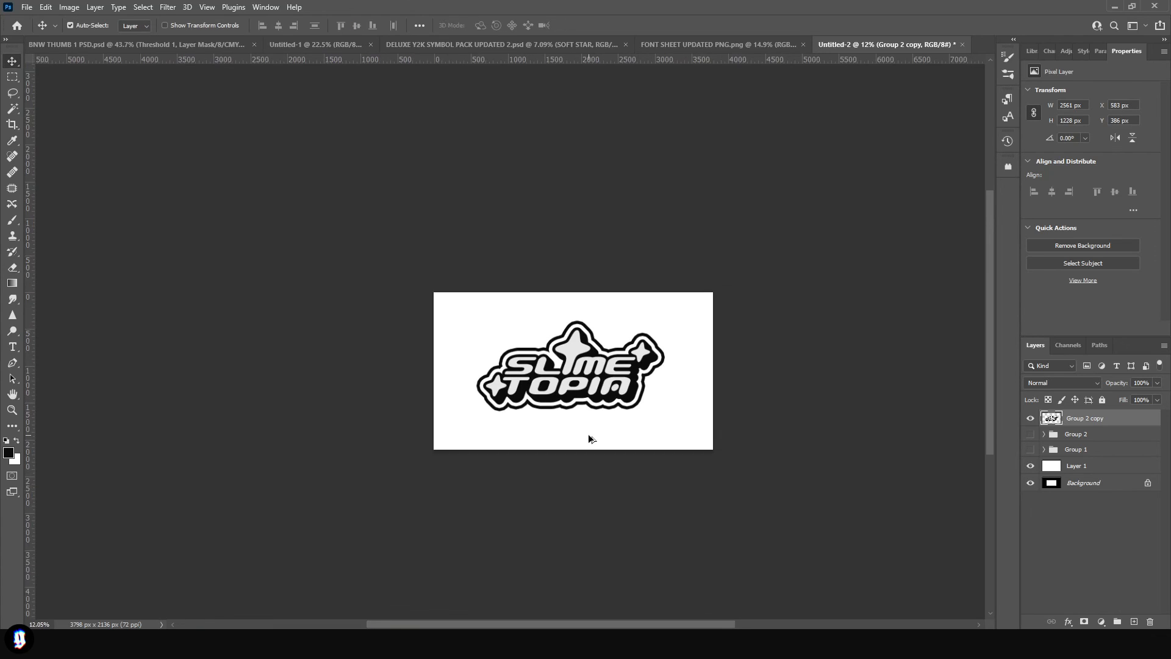
- Show the extruded logo group and toggle the outlined copy's visibility to compare the two logo versions
{"action": "scroll", "coordinate": [589, 438], "scroll_direction": "up", "scroll_amount": 3}
{"action": "left_click", "coordinate": [1030, 434]}
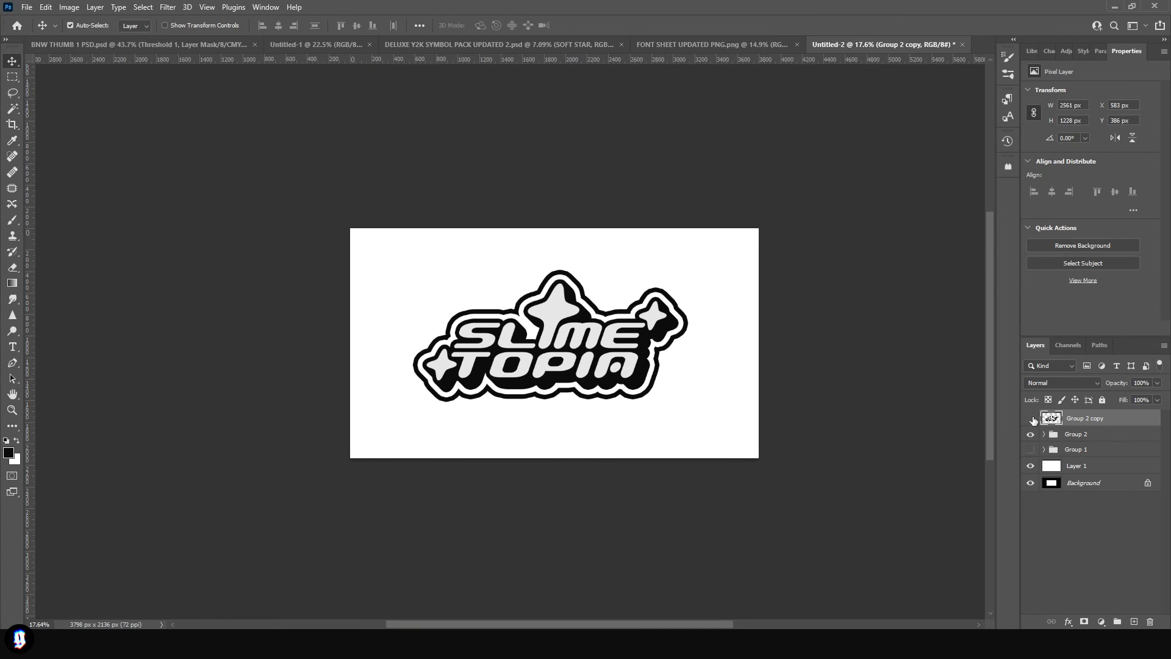
{"action": "left_click", "coordinate": [1030, 418]}
{"action": "left_click", "coordinate": [1031, 418]}
{"action": "left_click", "coordinate": [1031, 419]}
{"action": "left_click", "coordinate": [1030, 419]}
{"action": "left_click", "coordinate": [1030, 419]}
{"action": "left_click", "coordinate": [1030, 418]}
{"action": "left_click", "coordinate": [1030, 418]}
{"action": "left_click", "coordinate": [1030, 419]}
{"action": "left_click", "coordinate": [1031, 418]}
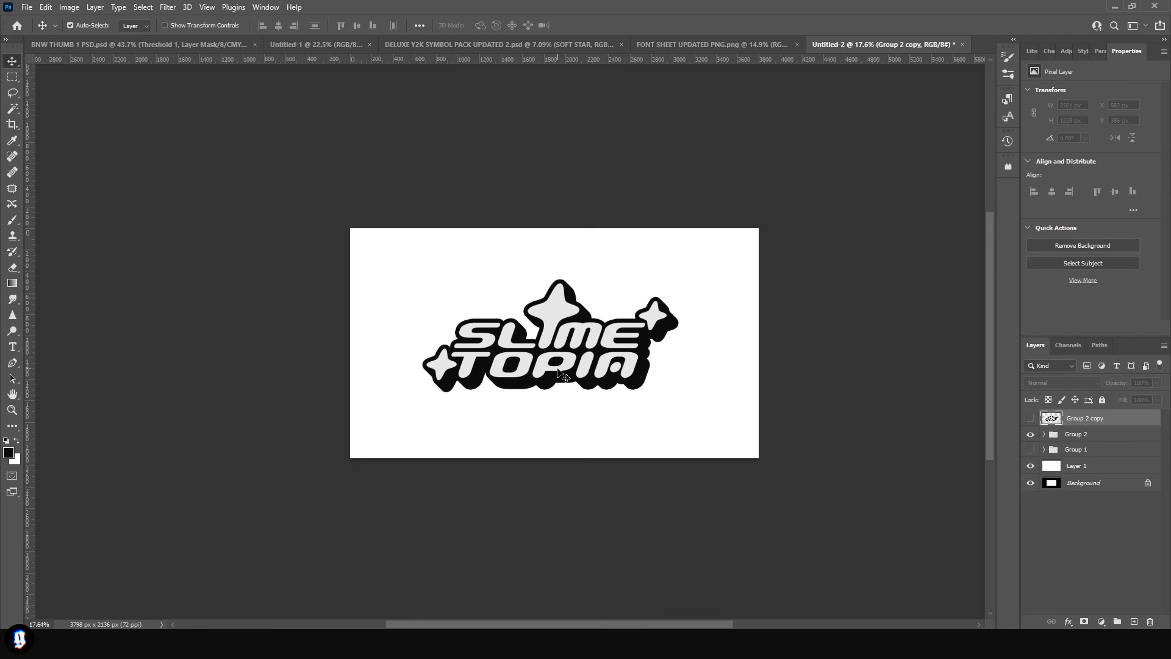